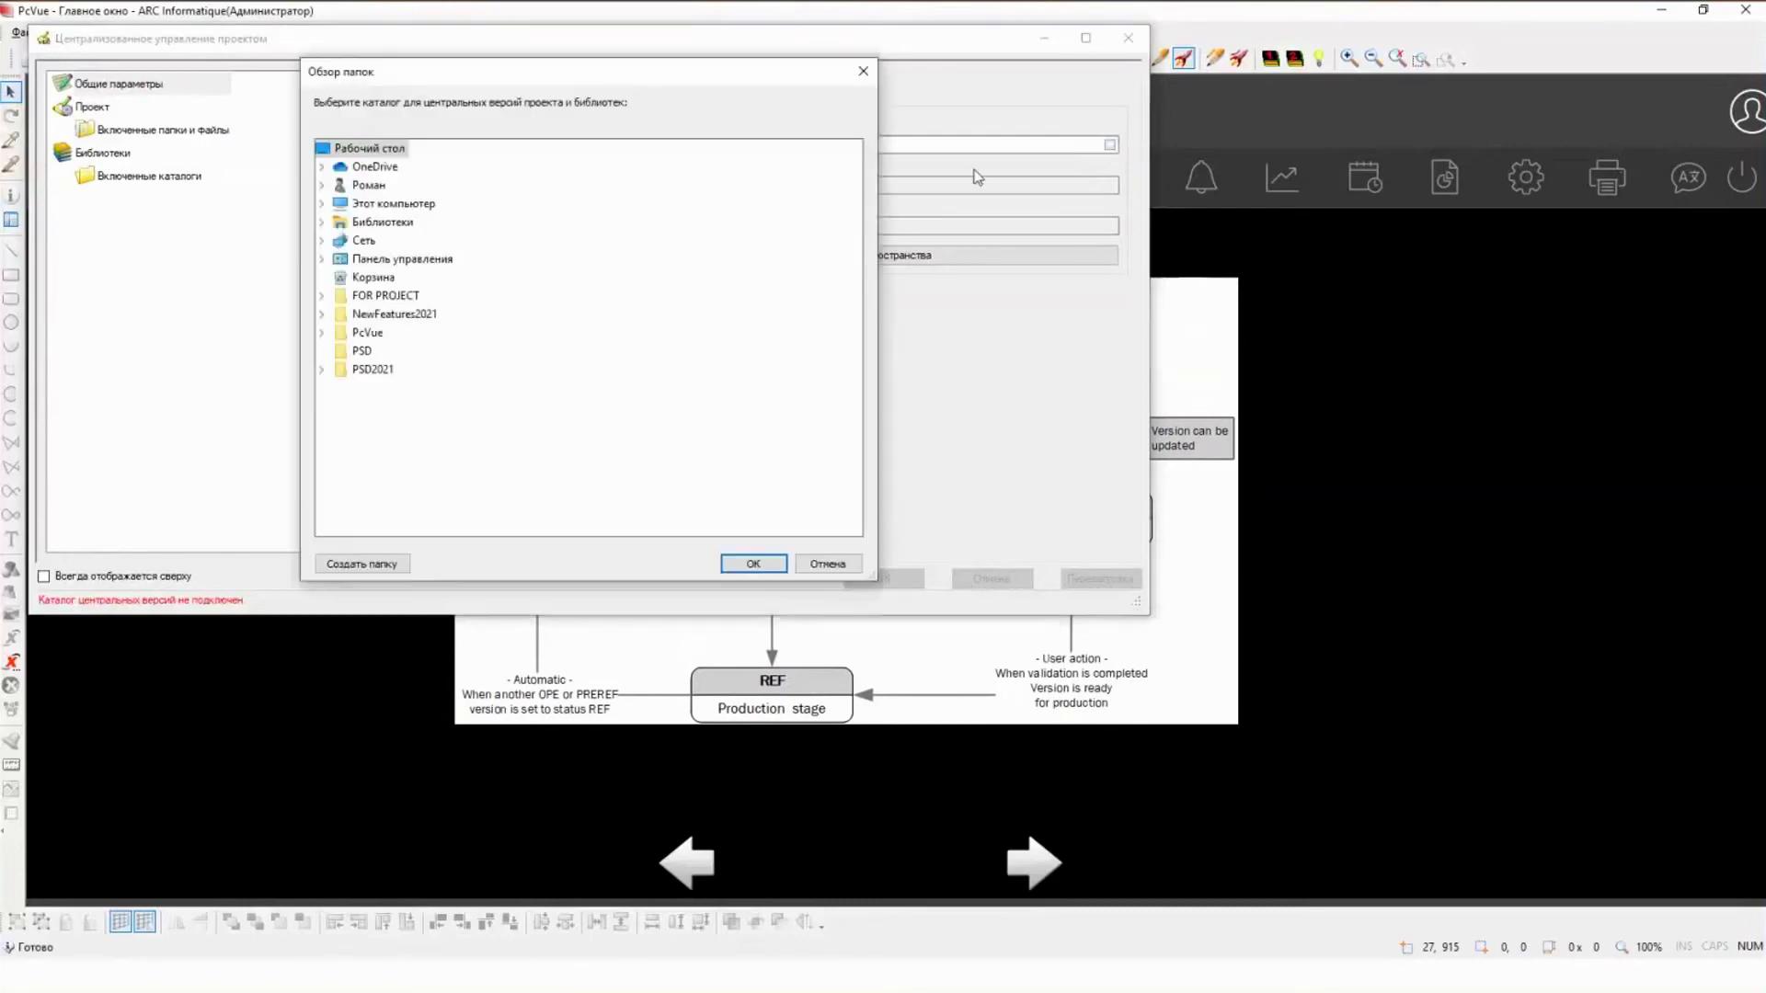
# Step: Set the central versions directory to the desktop's FOR PROJECT folder and display the project's central versions maximized
pyautogui.click(422, 296)
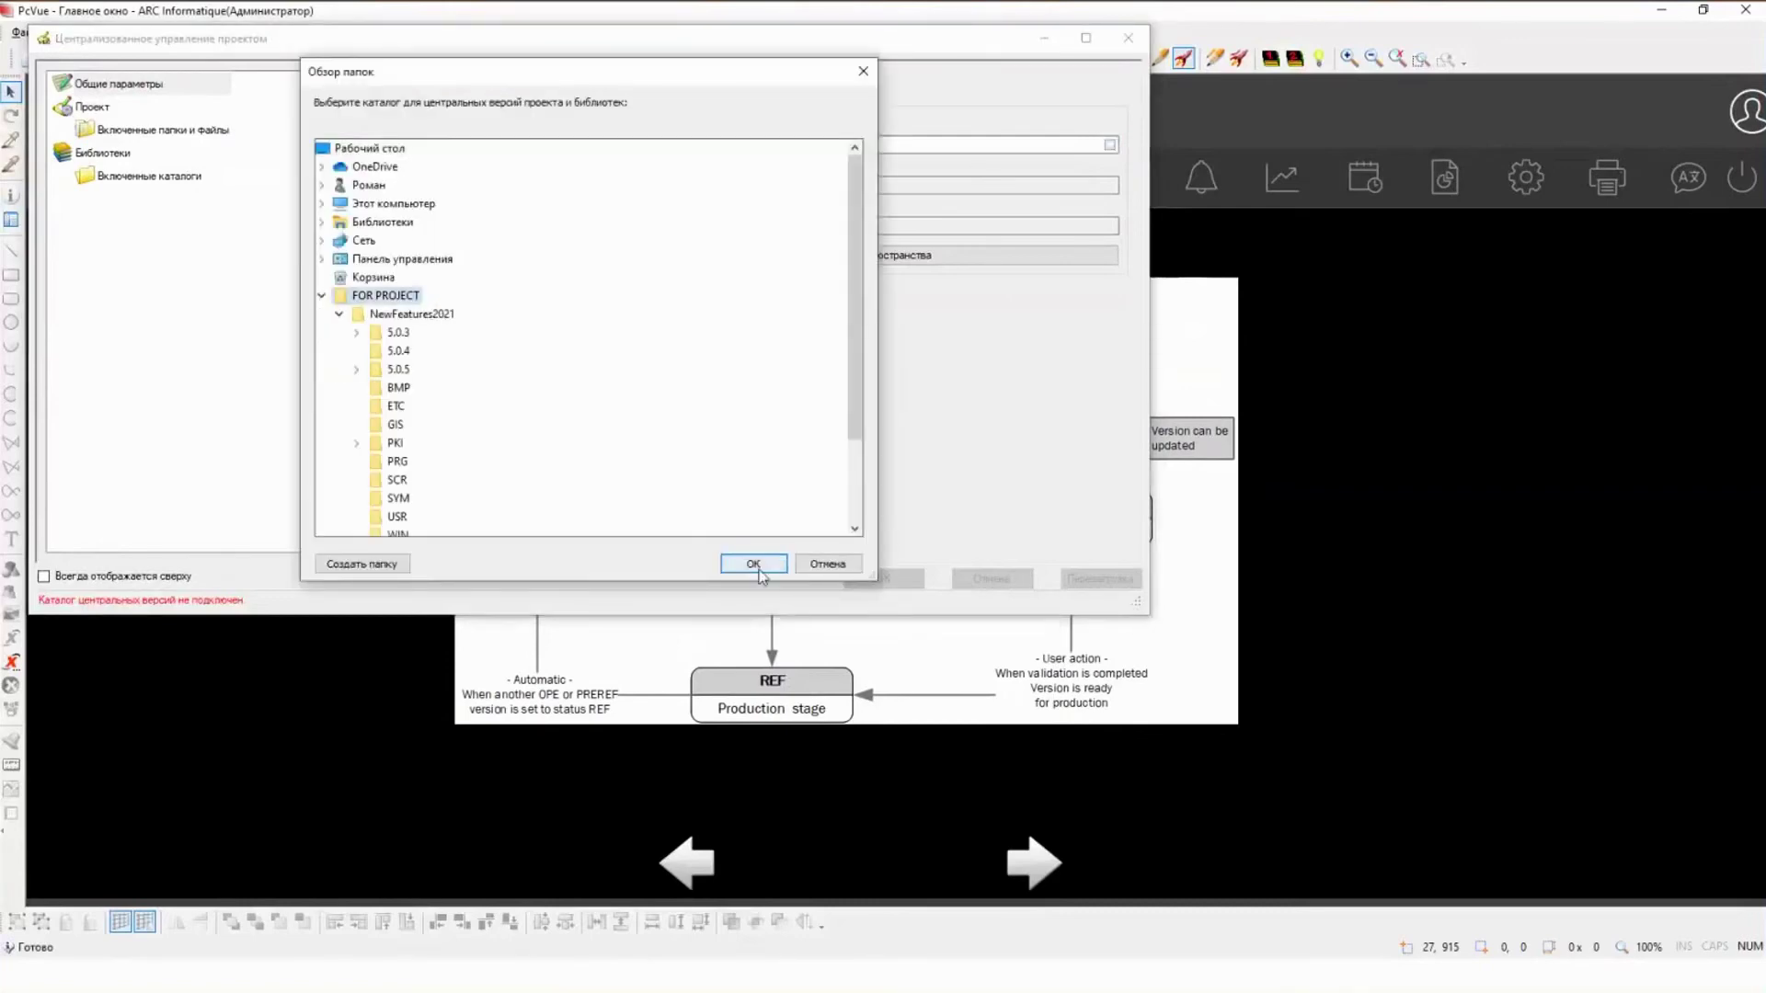
pyautogui.click(747, 562)
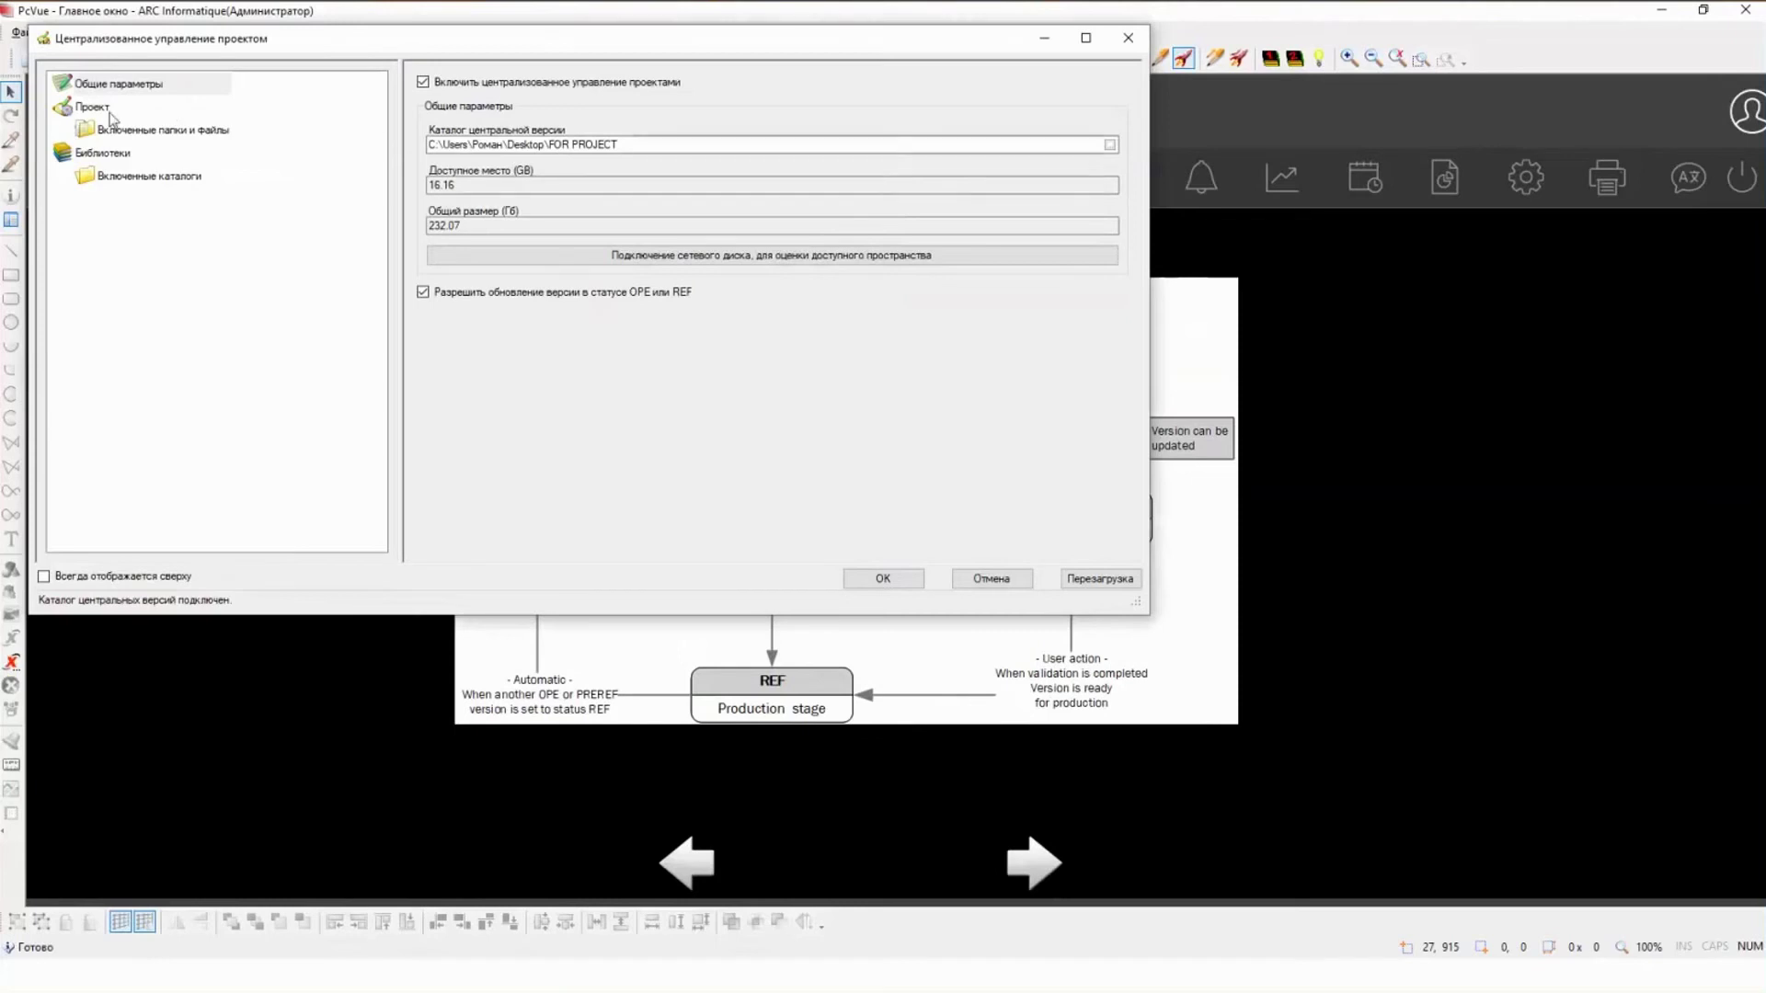
pyautogui.click(219, 109)
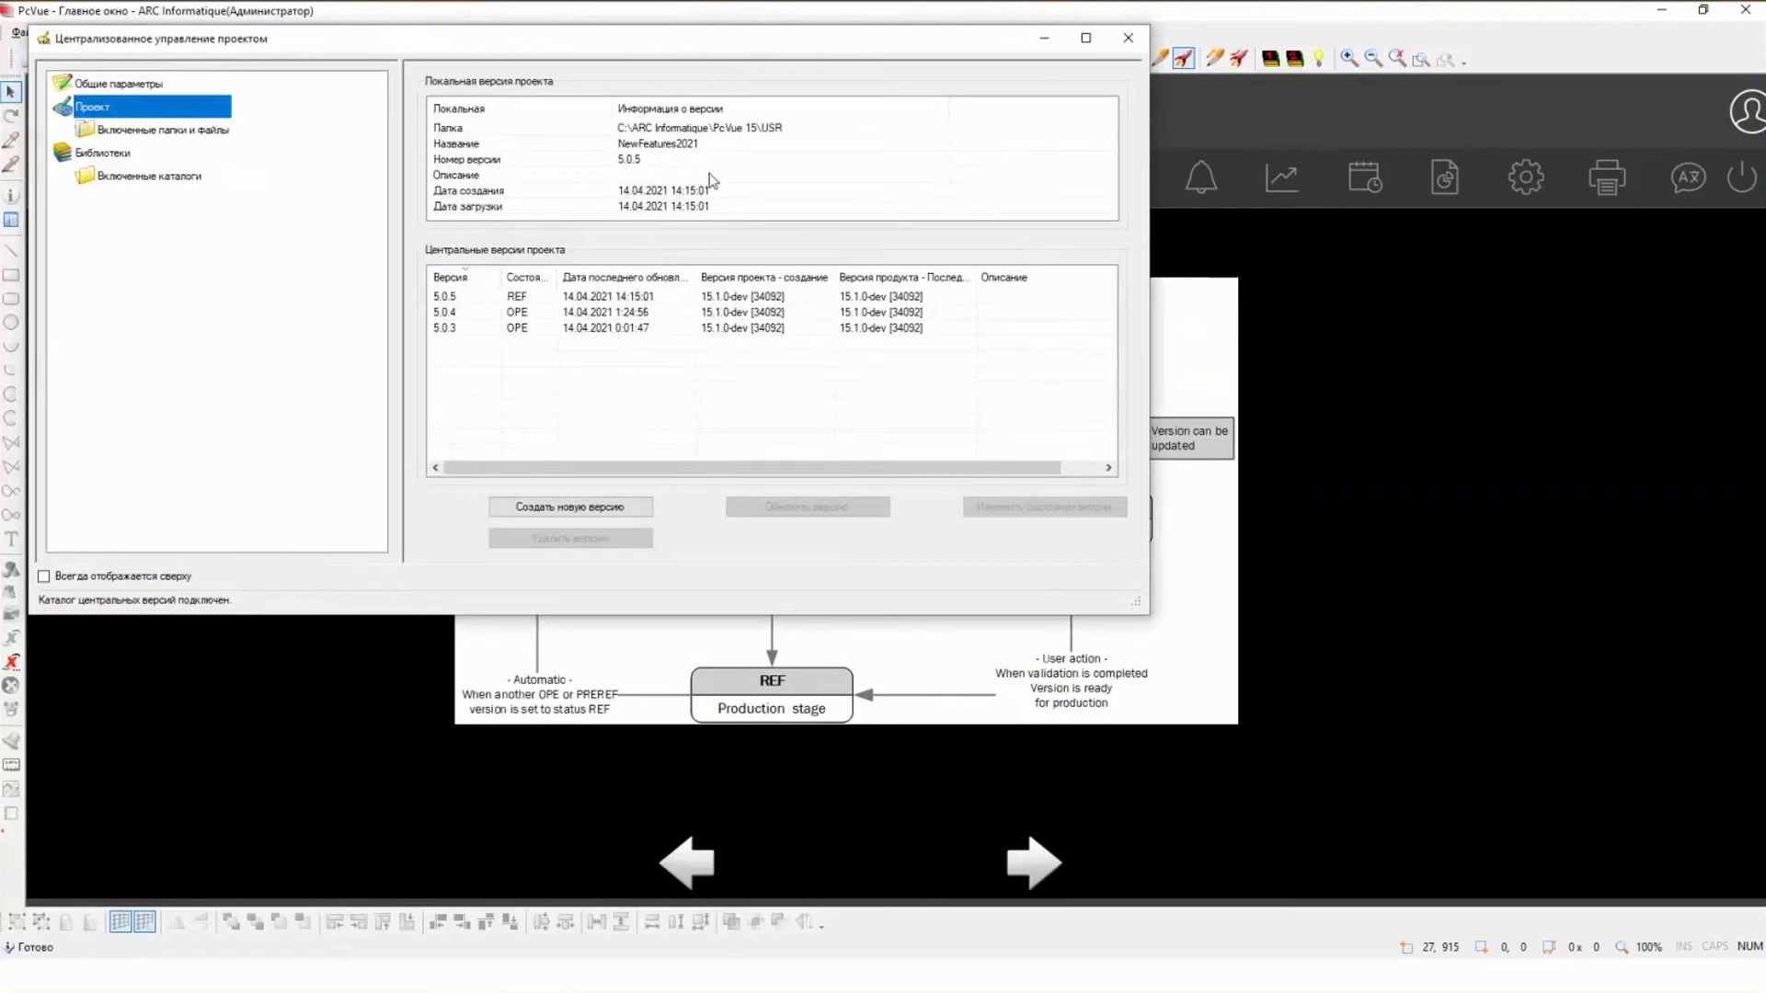
pyautogui.click(1080, 38)
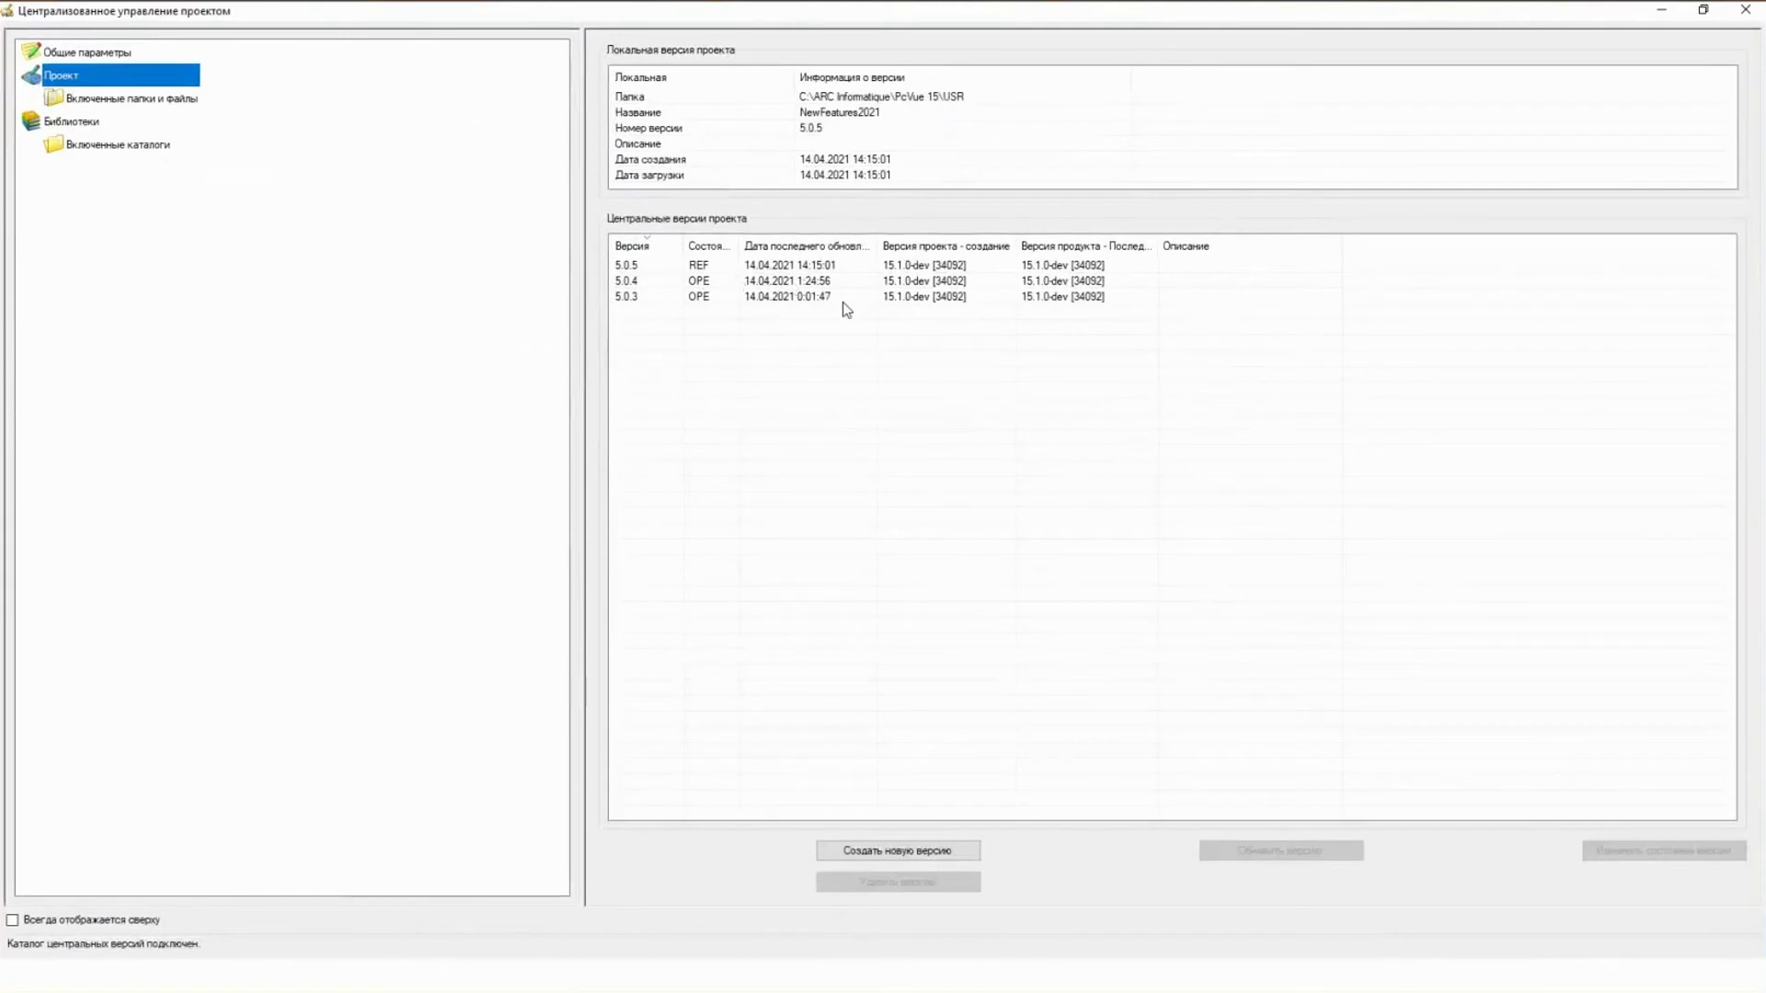
# Step: Create a new central version of the NewFeatures2021 project with major version number 6
pyautogui.click(936, 853)
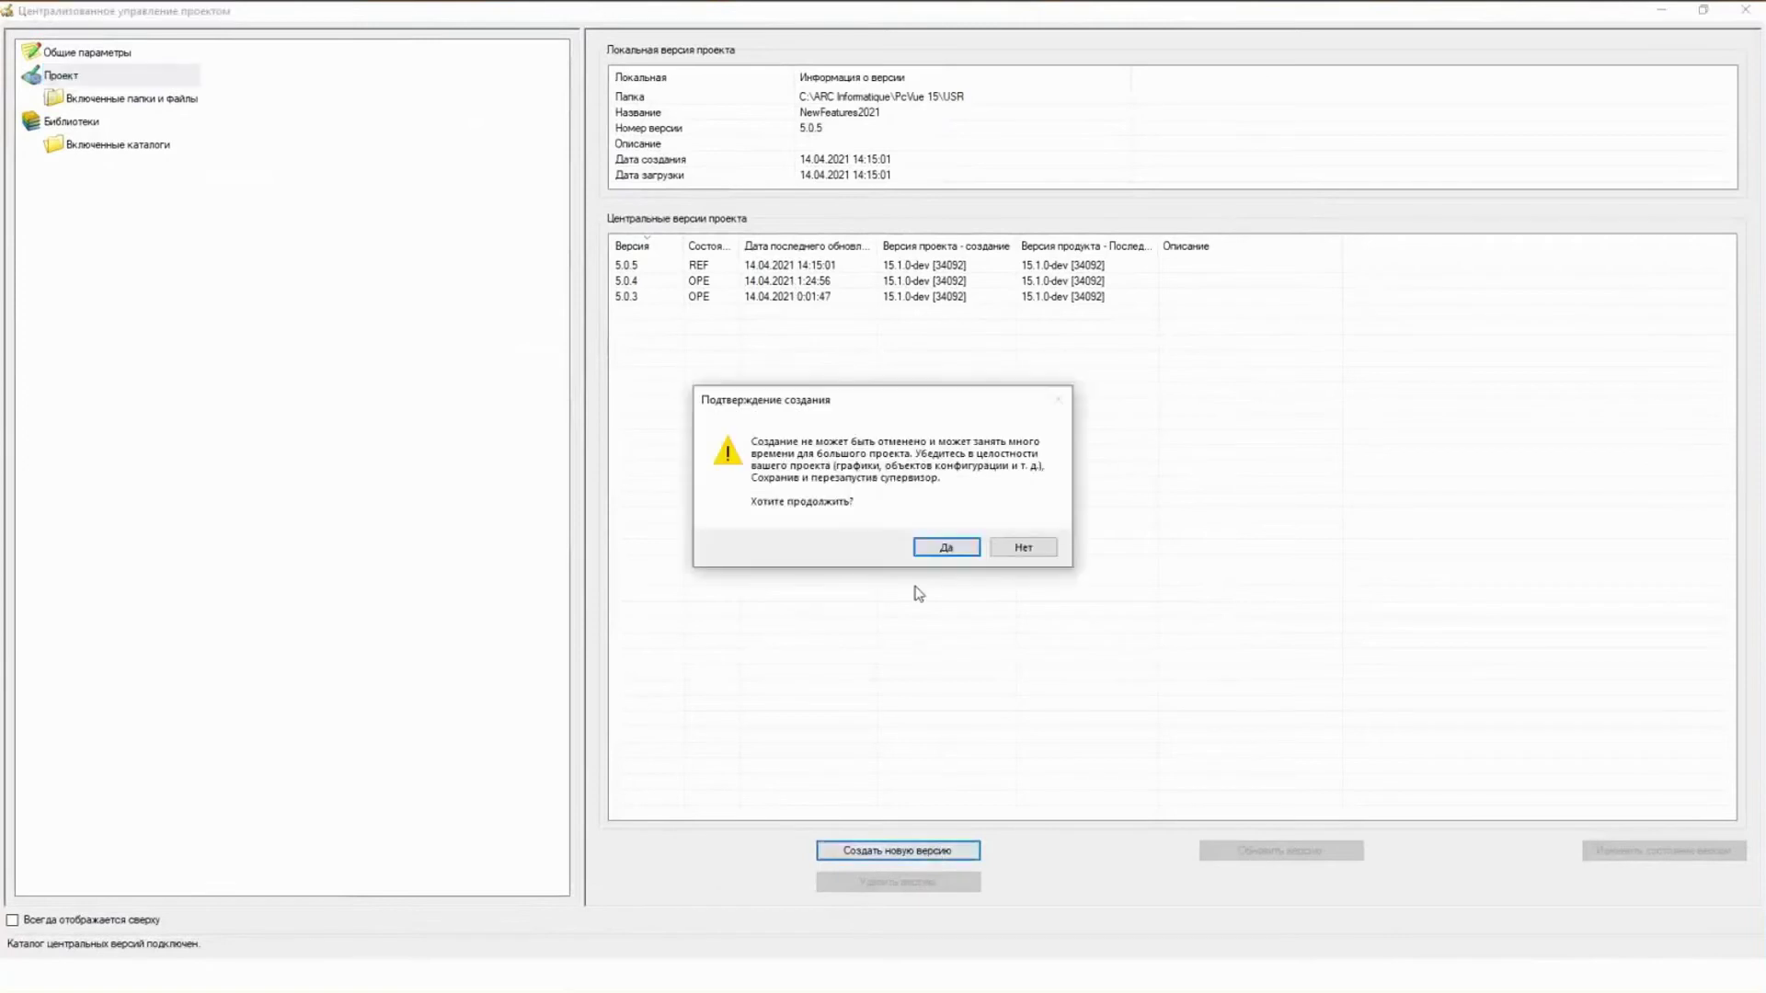
pyautogui.click(943, 549)
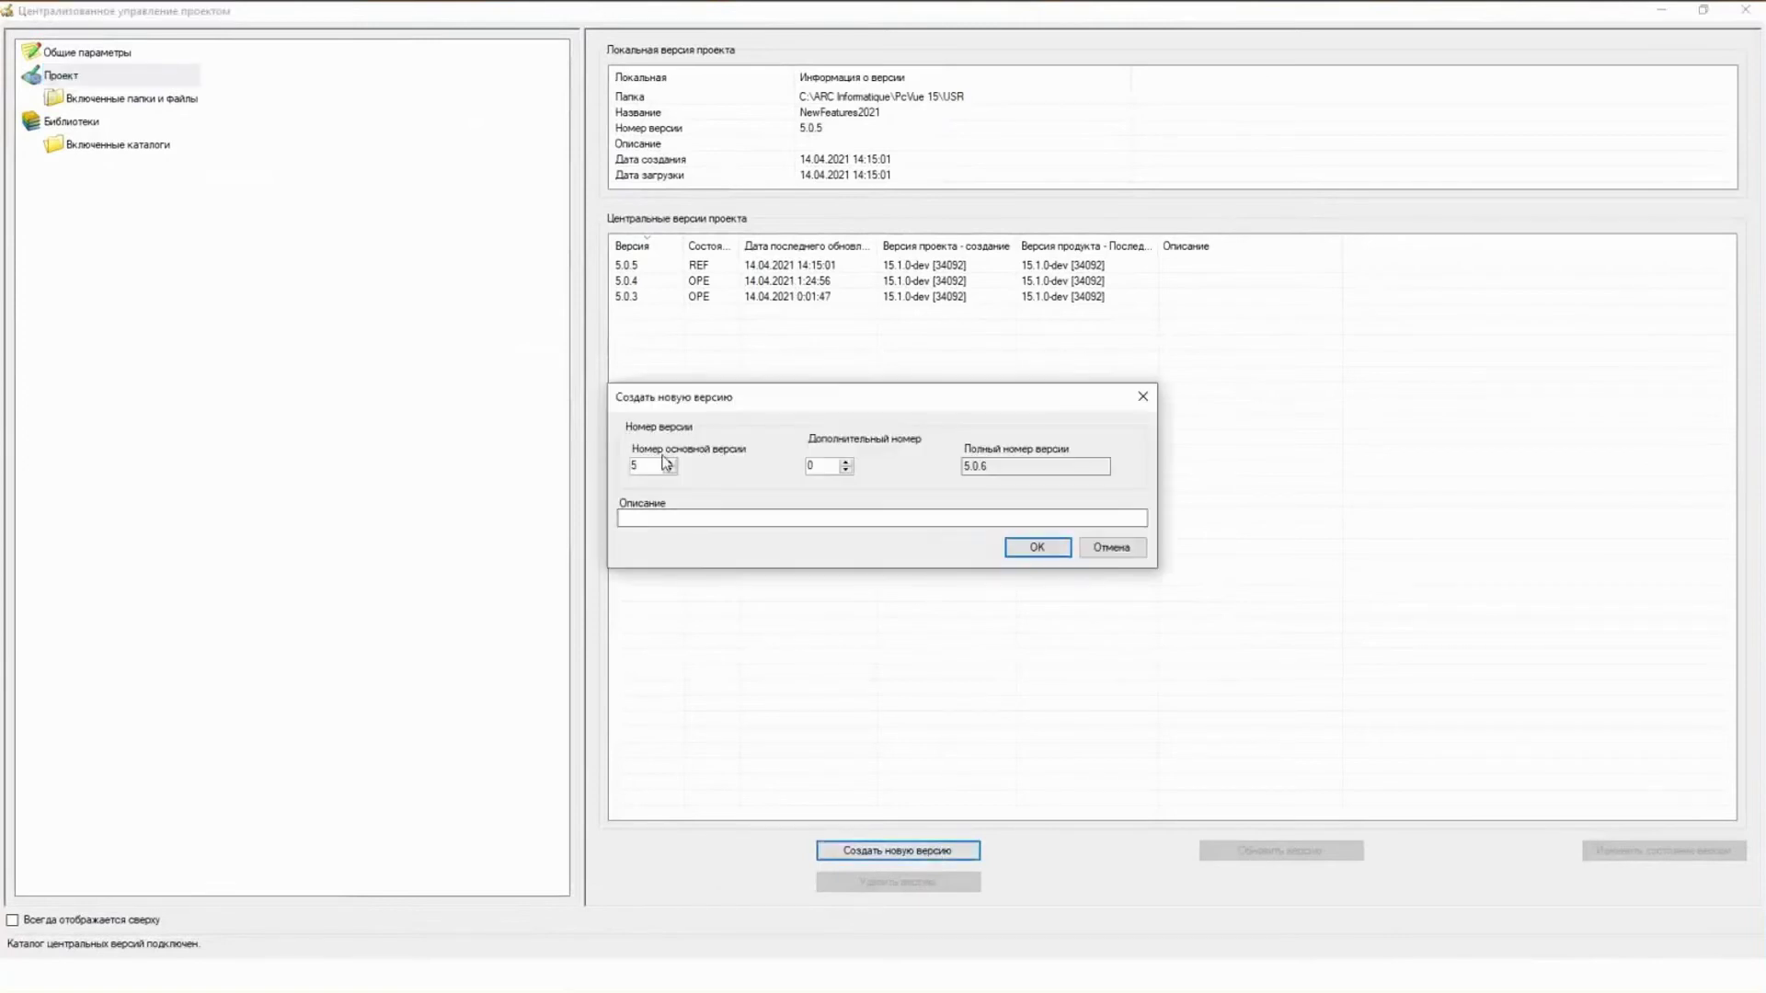
pyautogui.write('6')
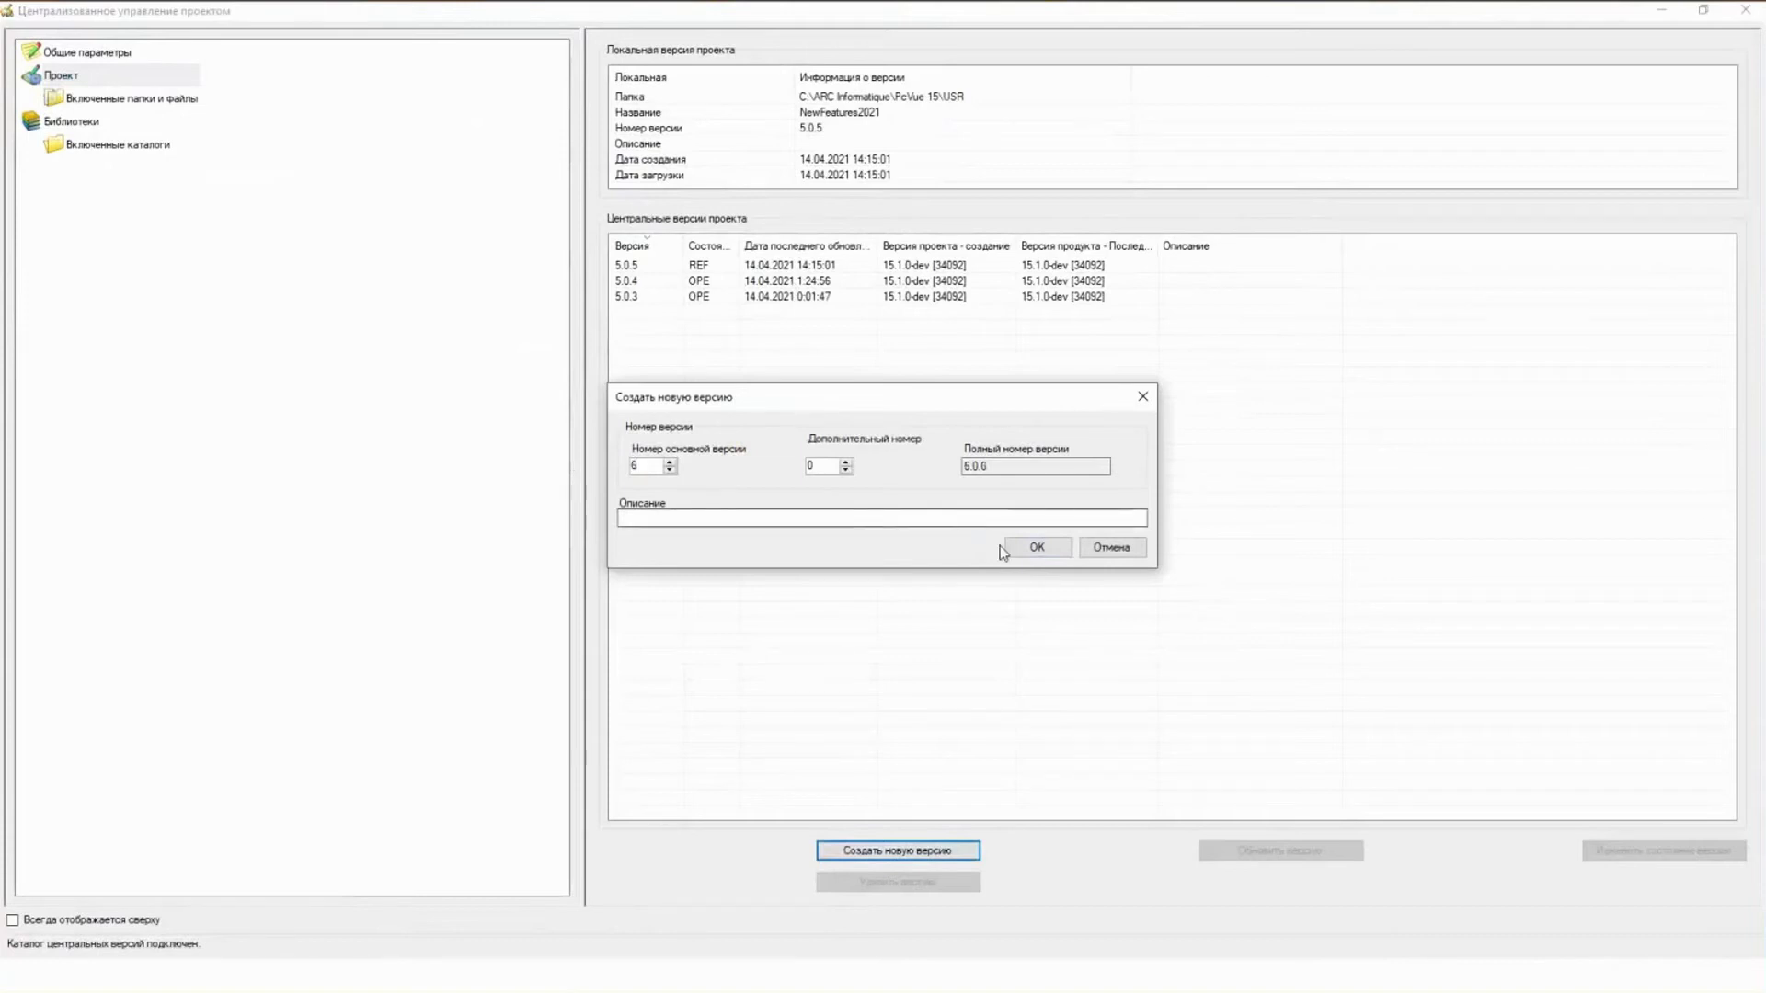
pyautogui.click(1036, 547)
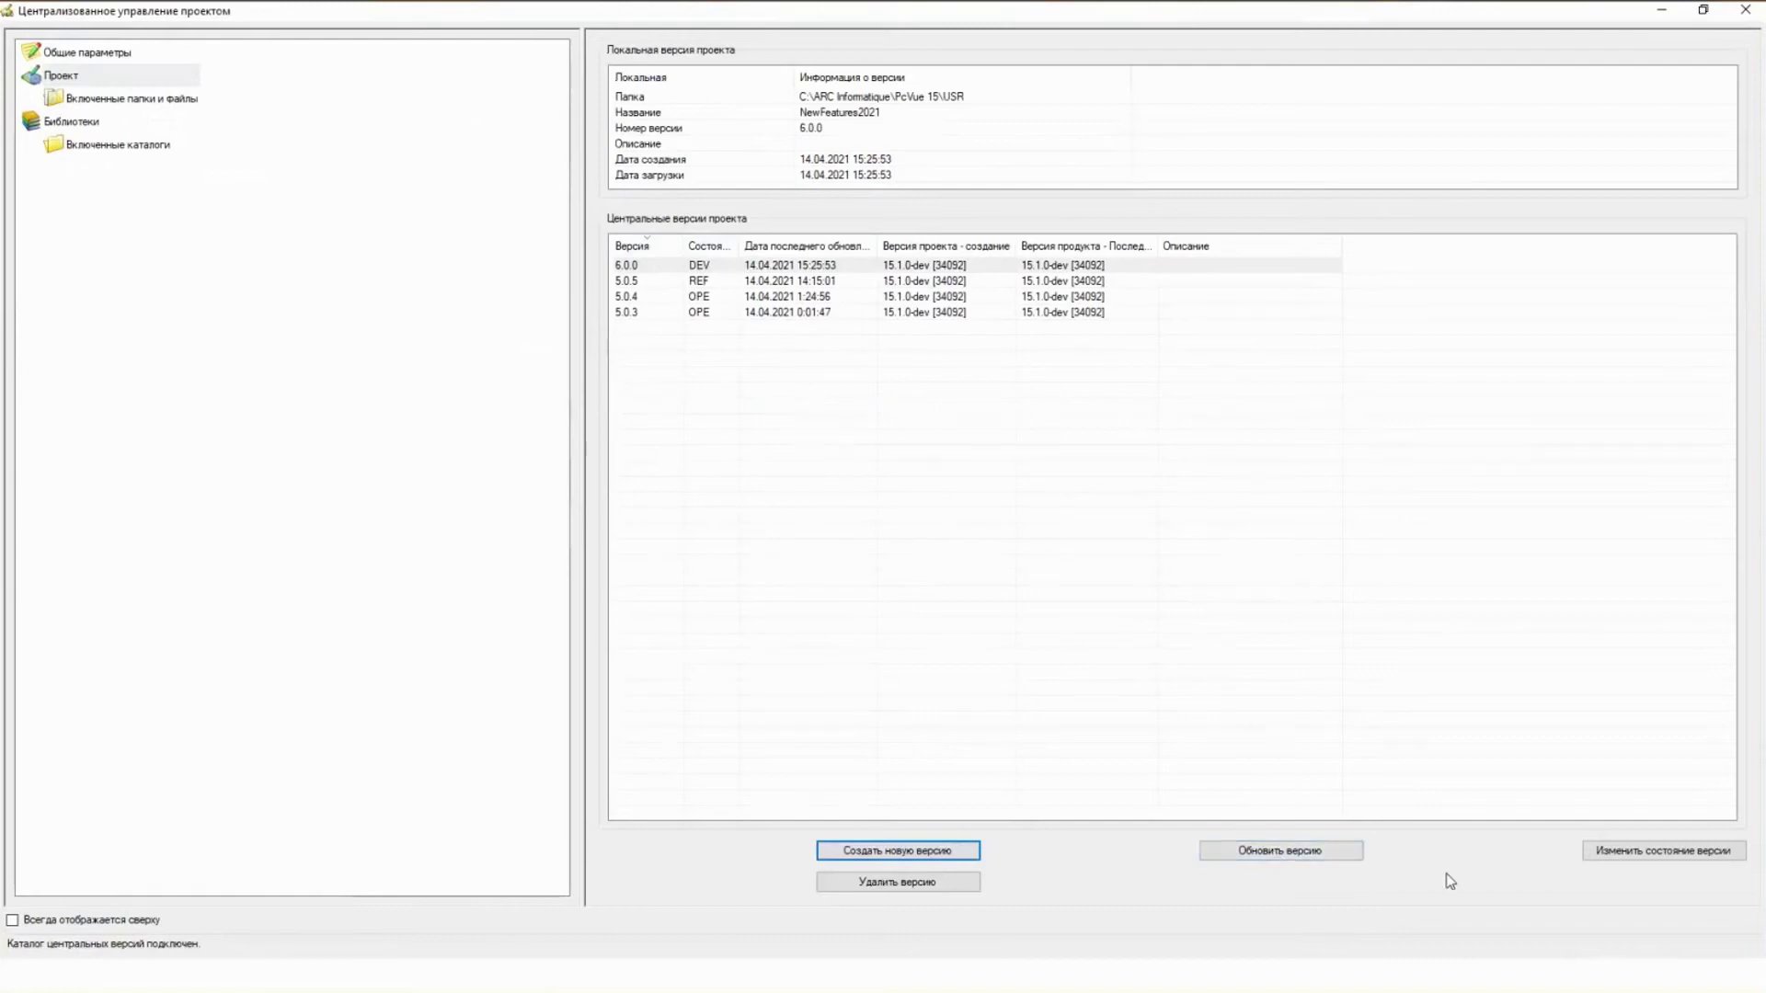
# Step: Try to change the state of central version 6.0.0 from development to pre-reference (PREREF)
pyautogui.click(1636, 854)
pyautogui.click(809, 335)
pyautogui.click(955, 690)
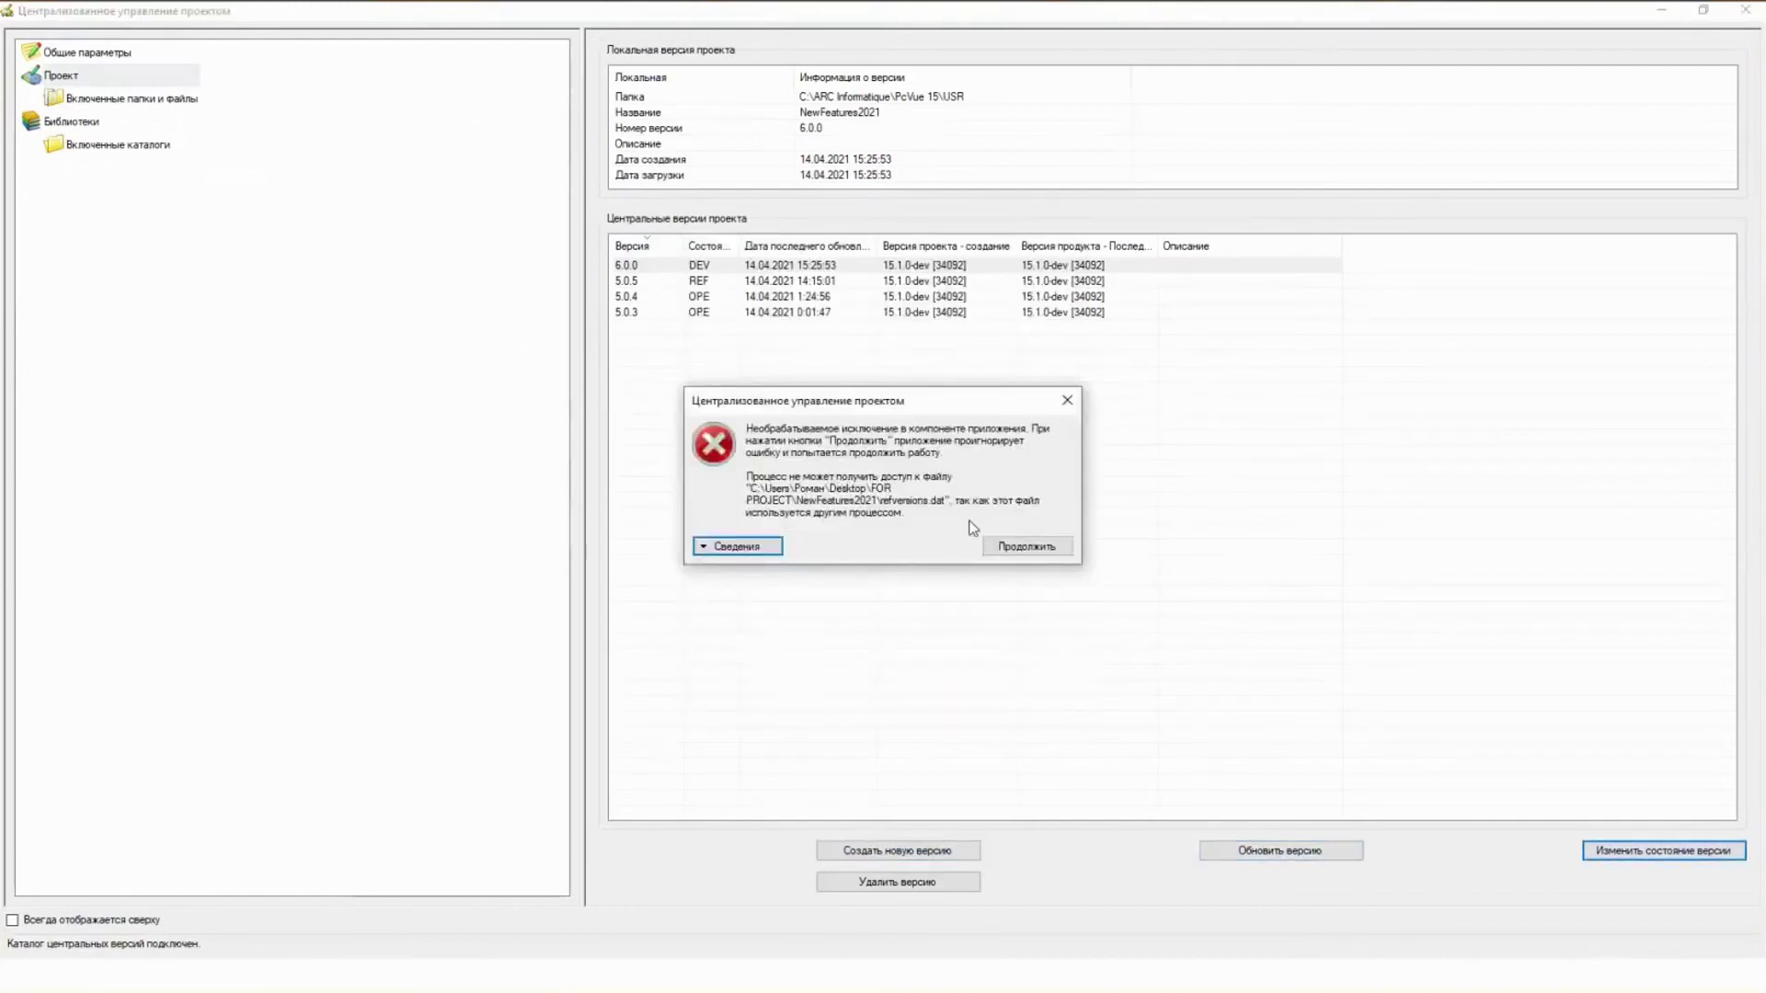
pyautogui.click(1025, 546)
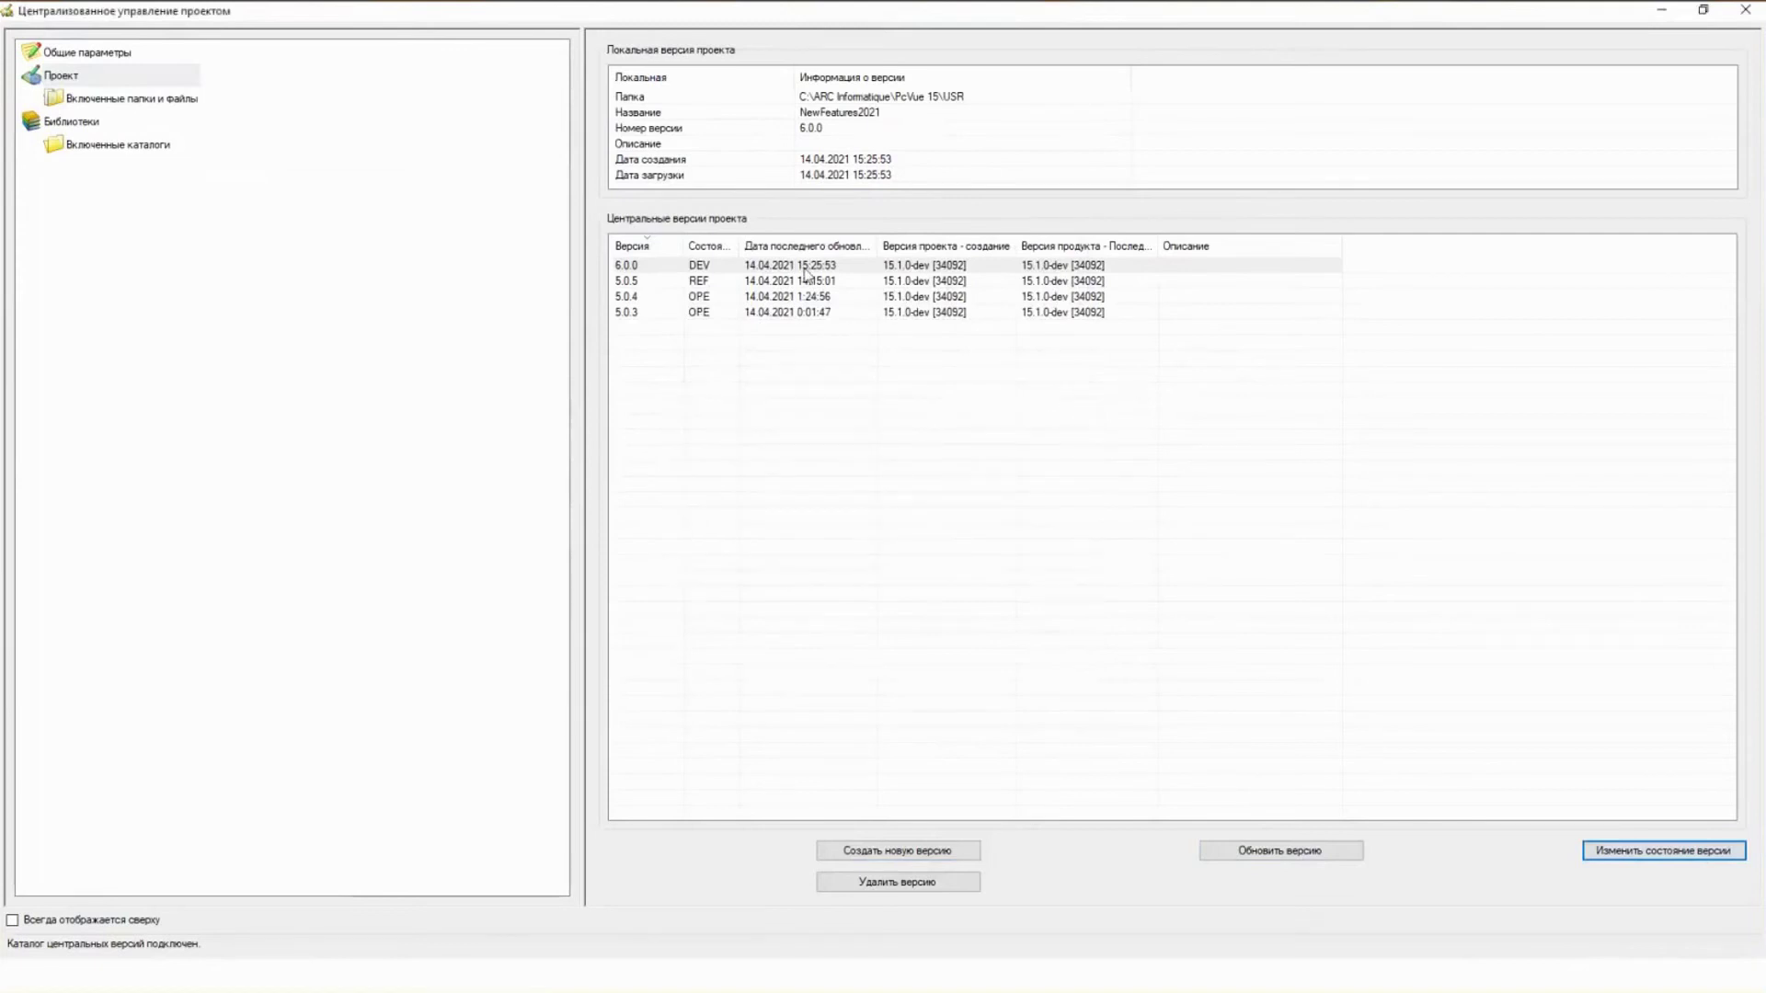
pyautogui.click(1624, 850)
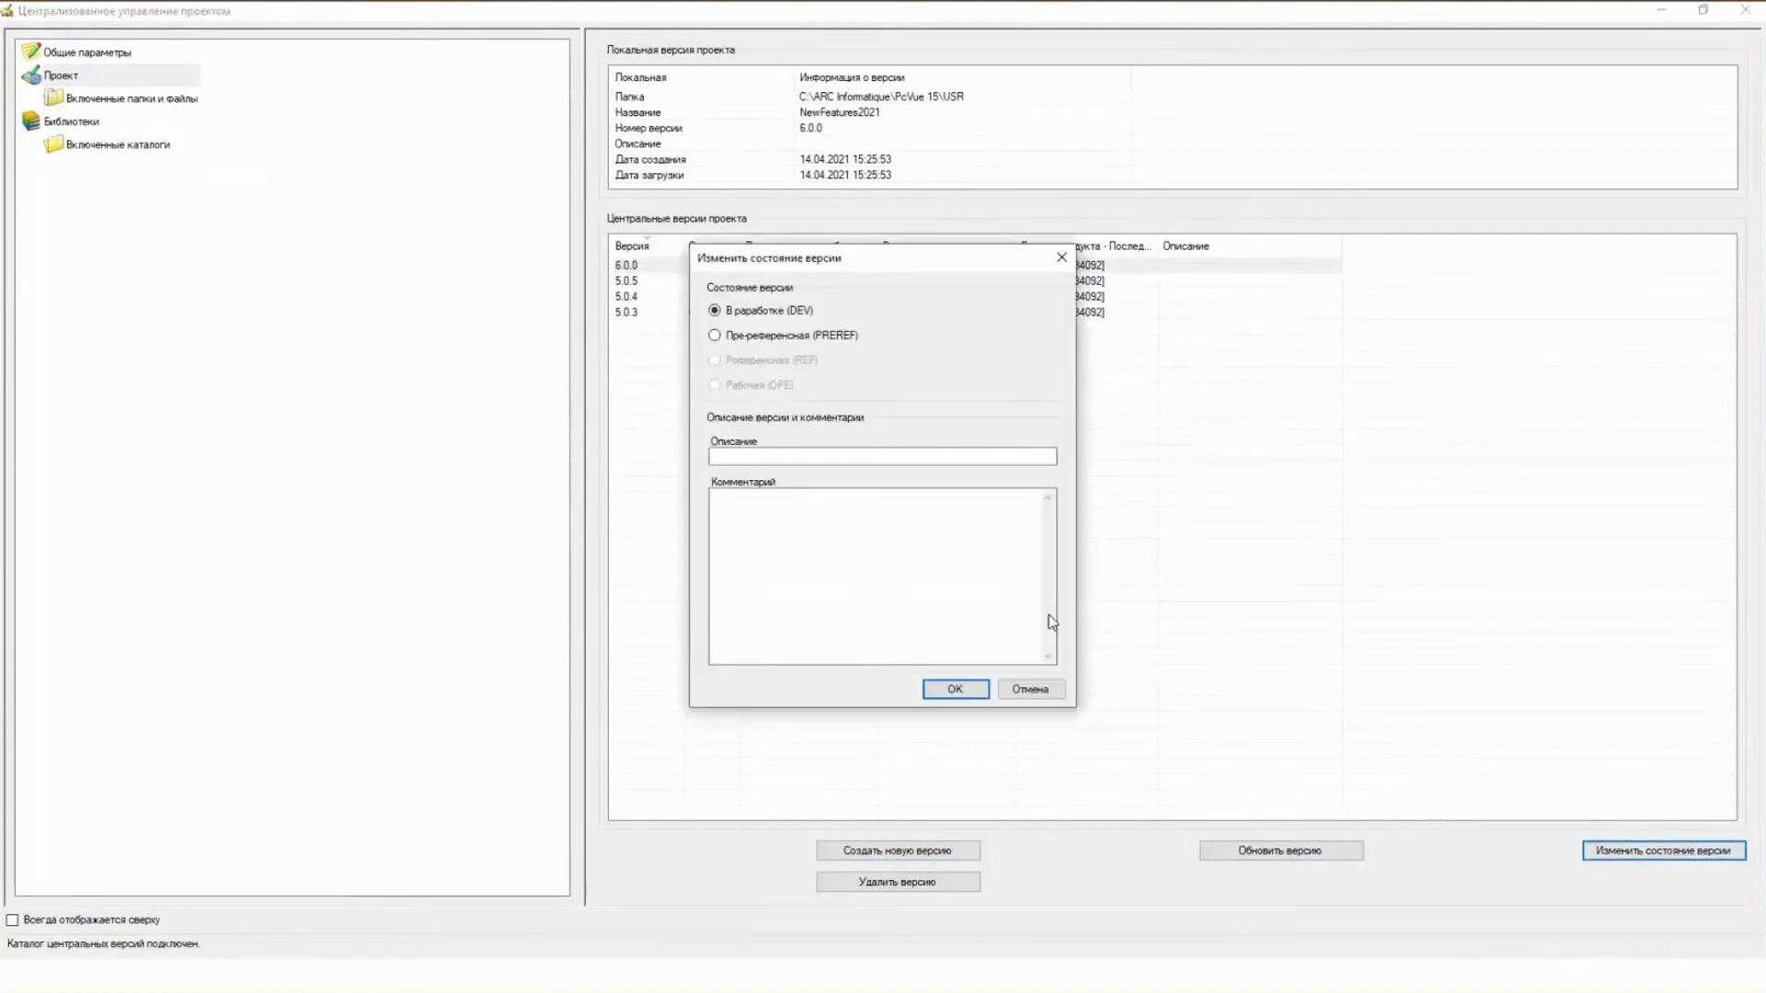
pyautogui.click(955, 689)
pyautogui.click(1017, 531)
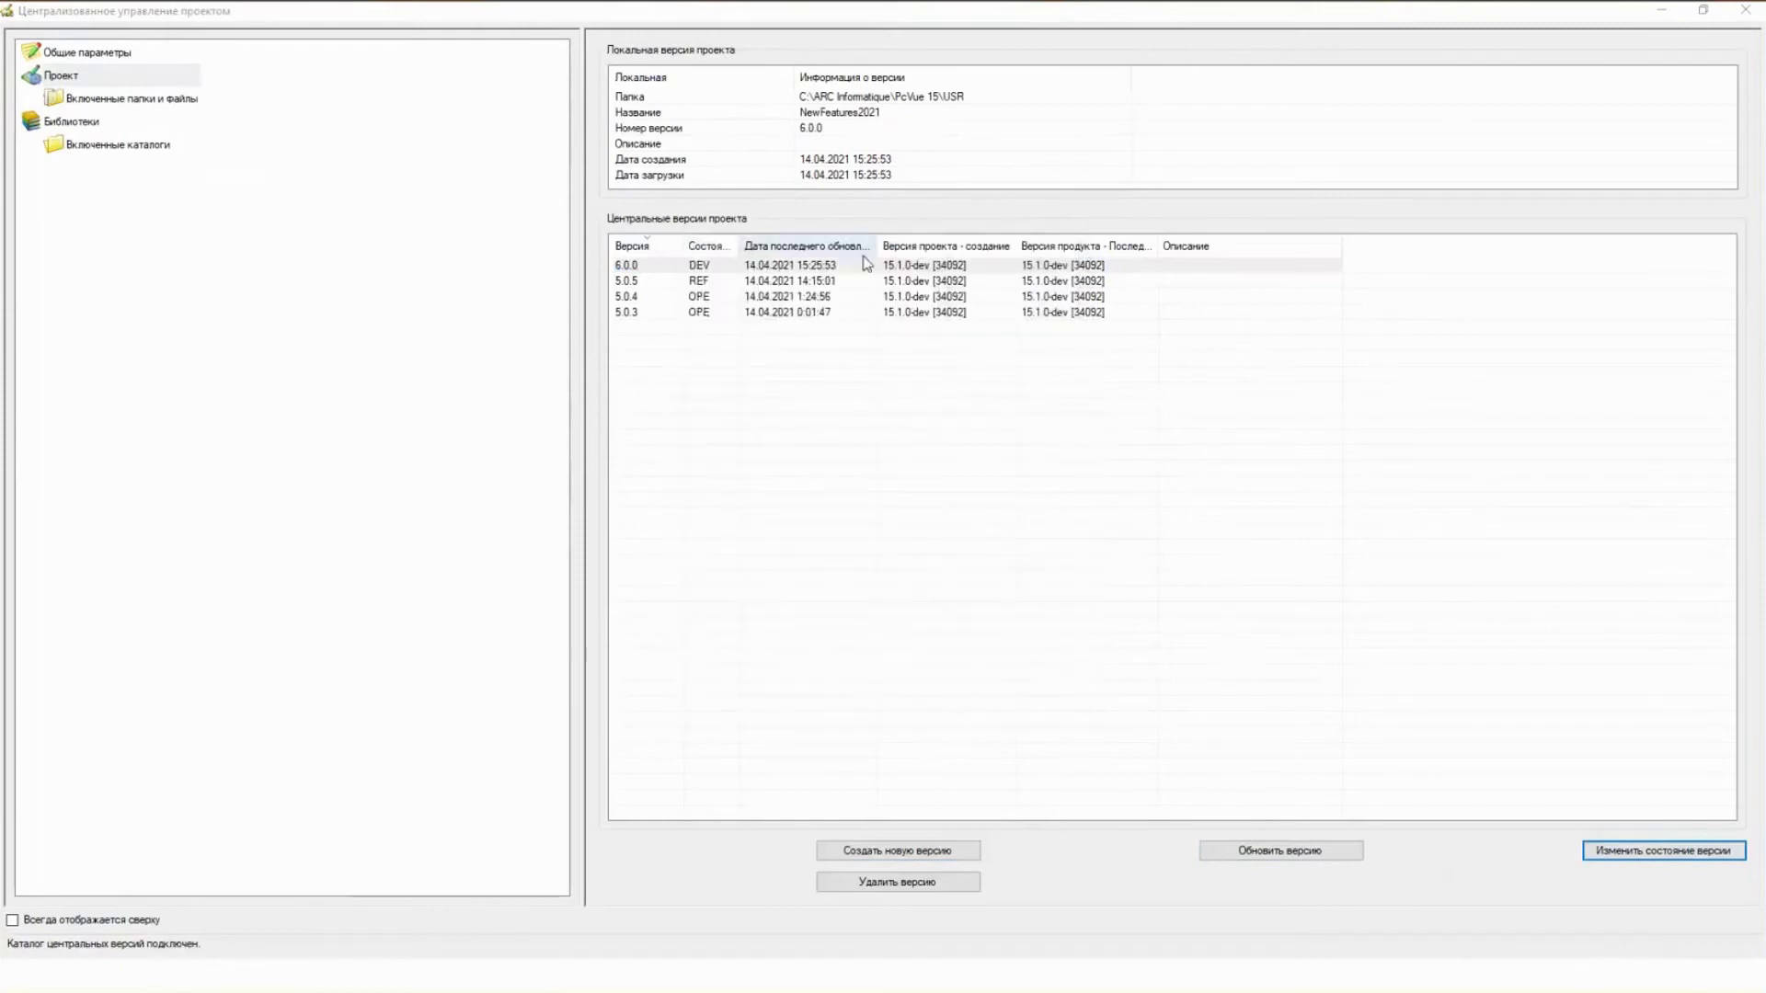
# Step: Examine the states of versions 5.0.5 and 5.0.4 in the central versions list
pyautogui.click(697, 282)
pyautogui.click(693, 295)
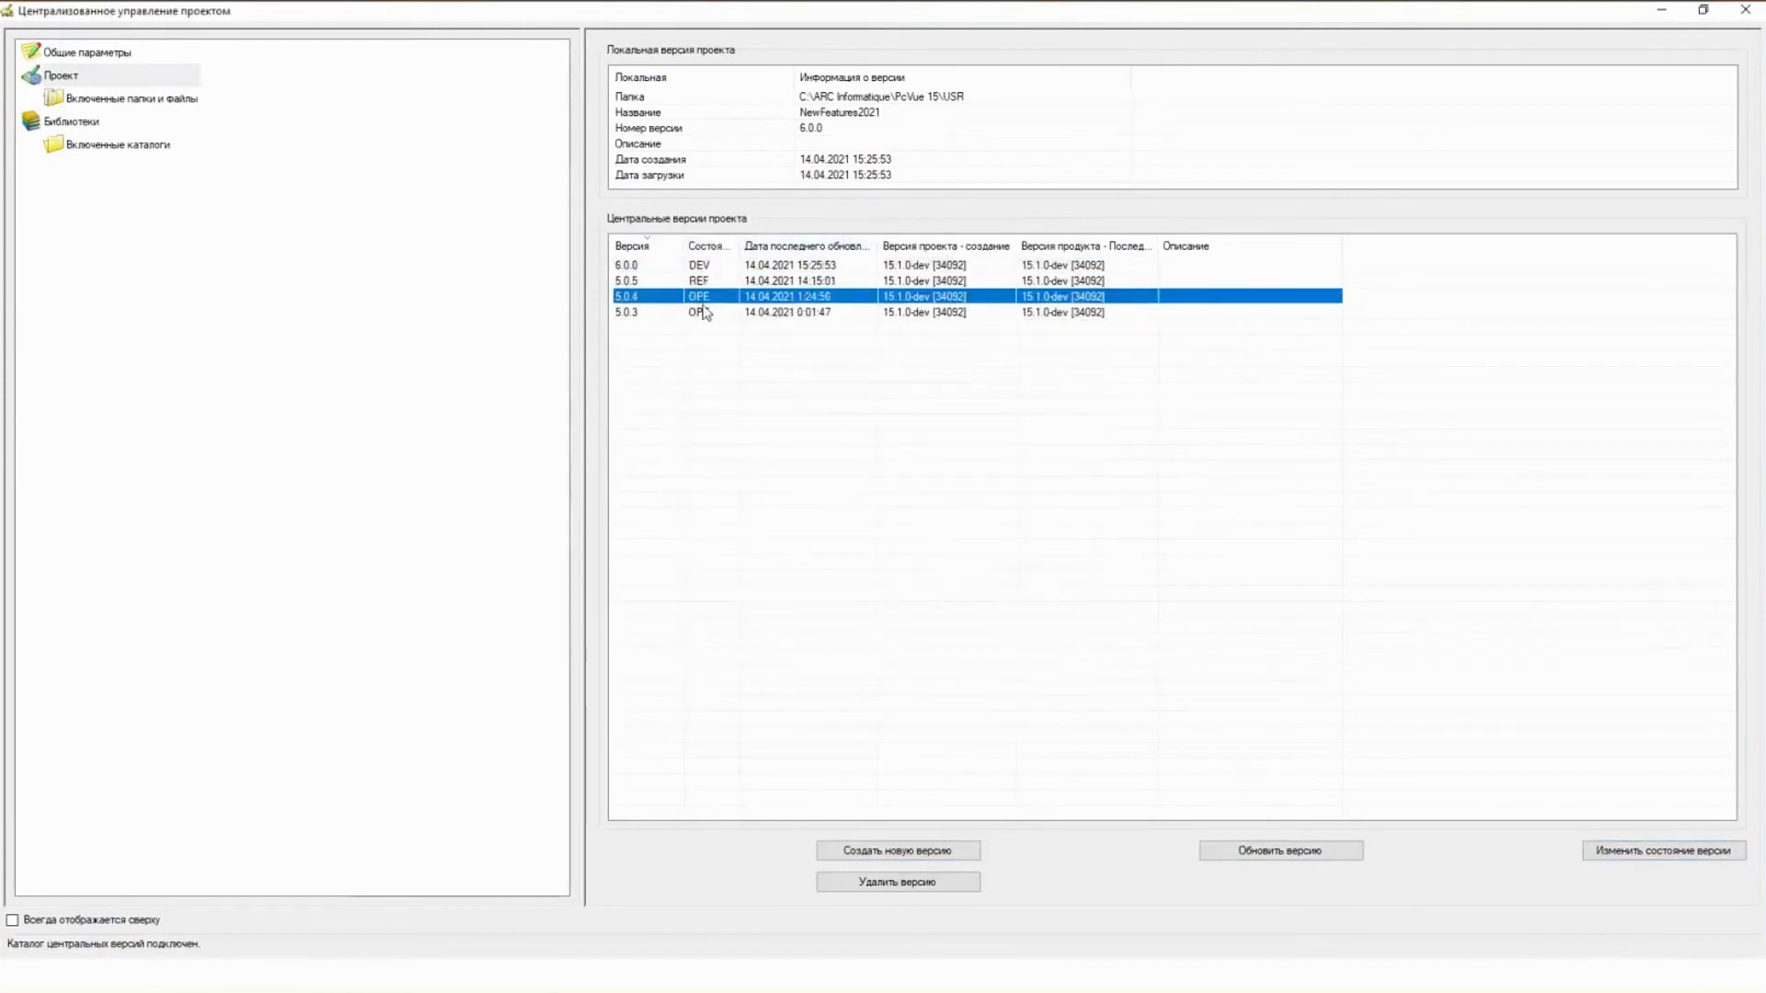
pyautogui.press('Up')
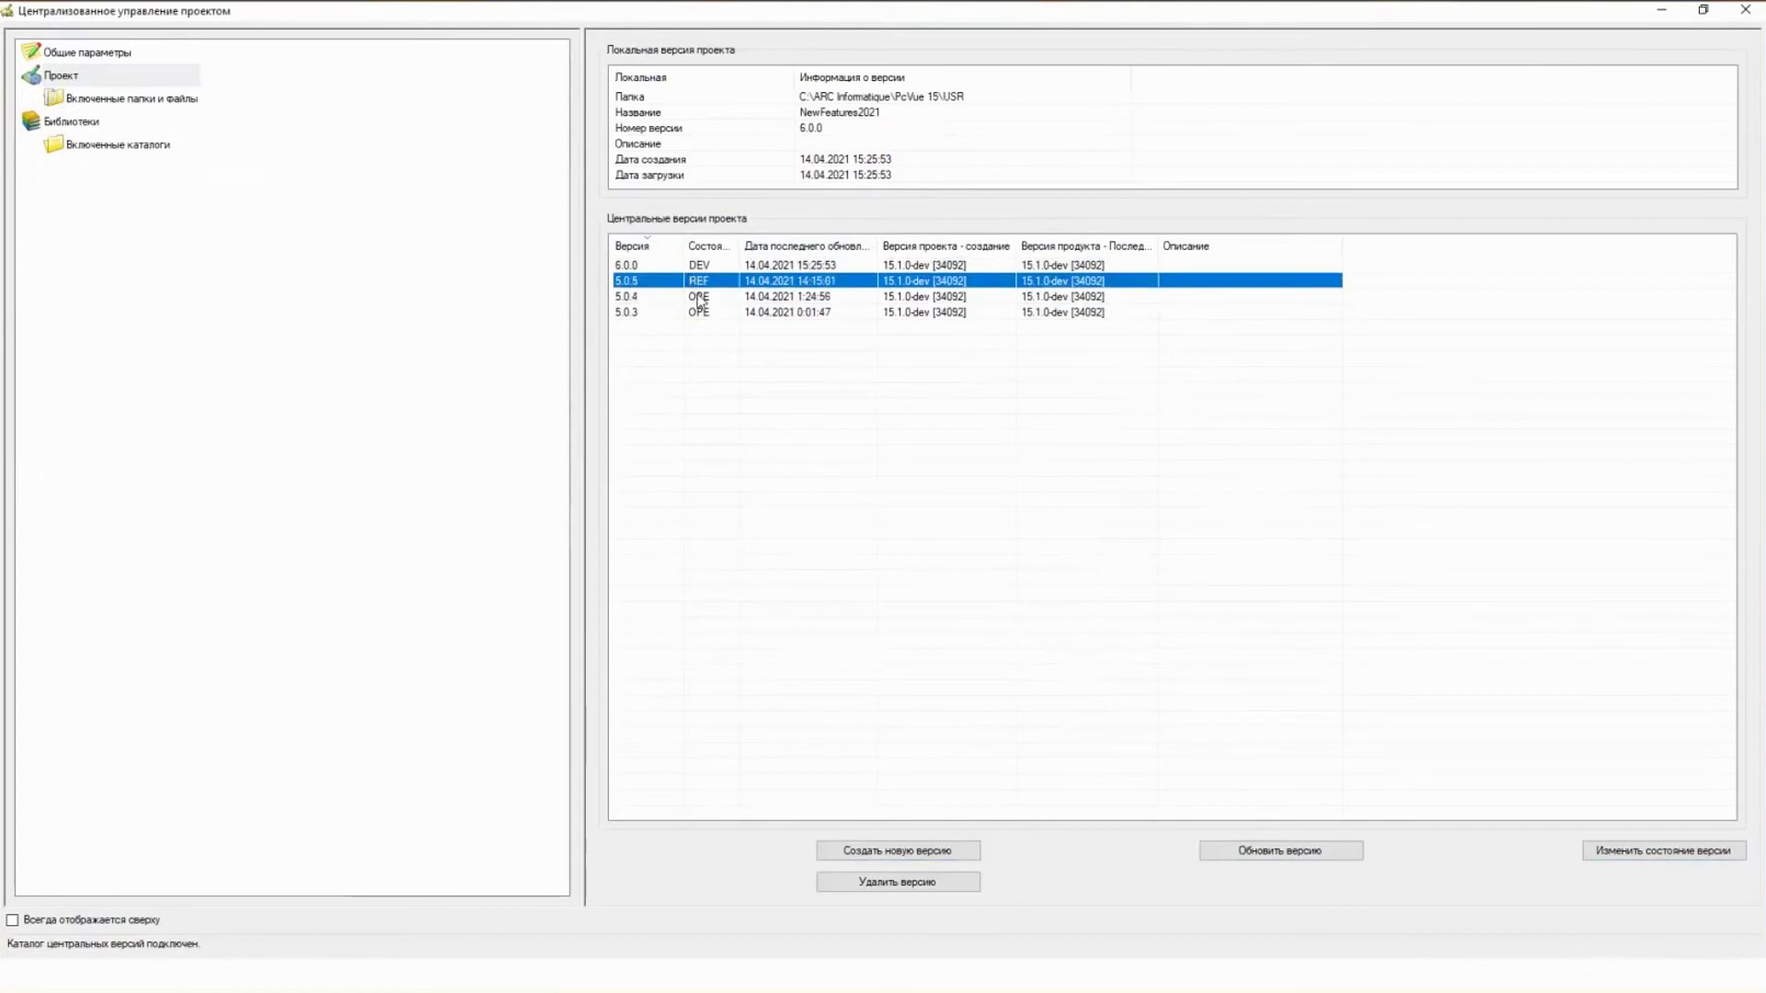
pyautogui.click(685, 687)
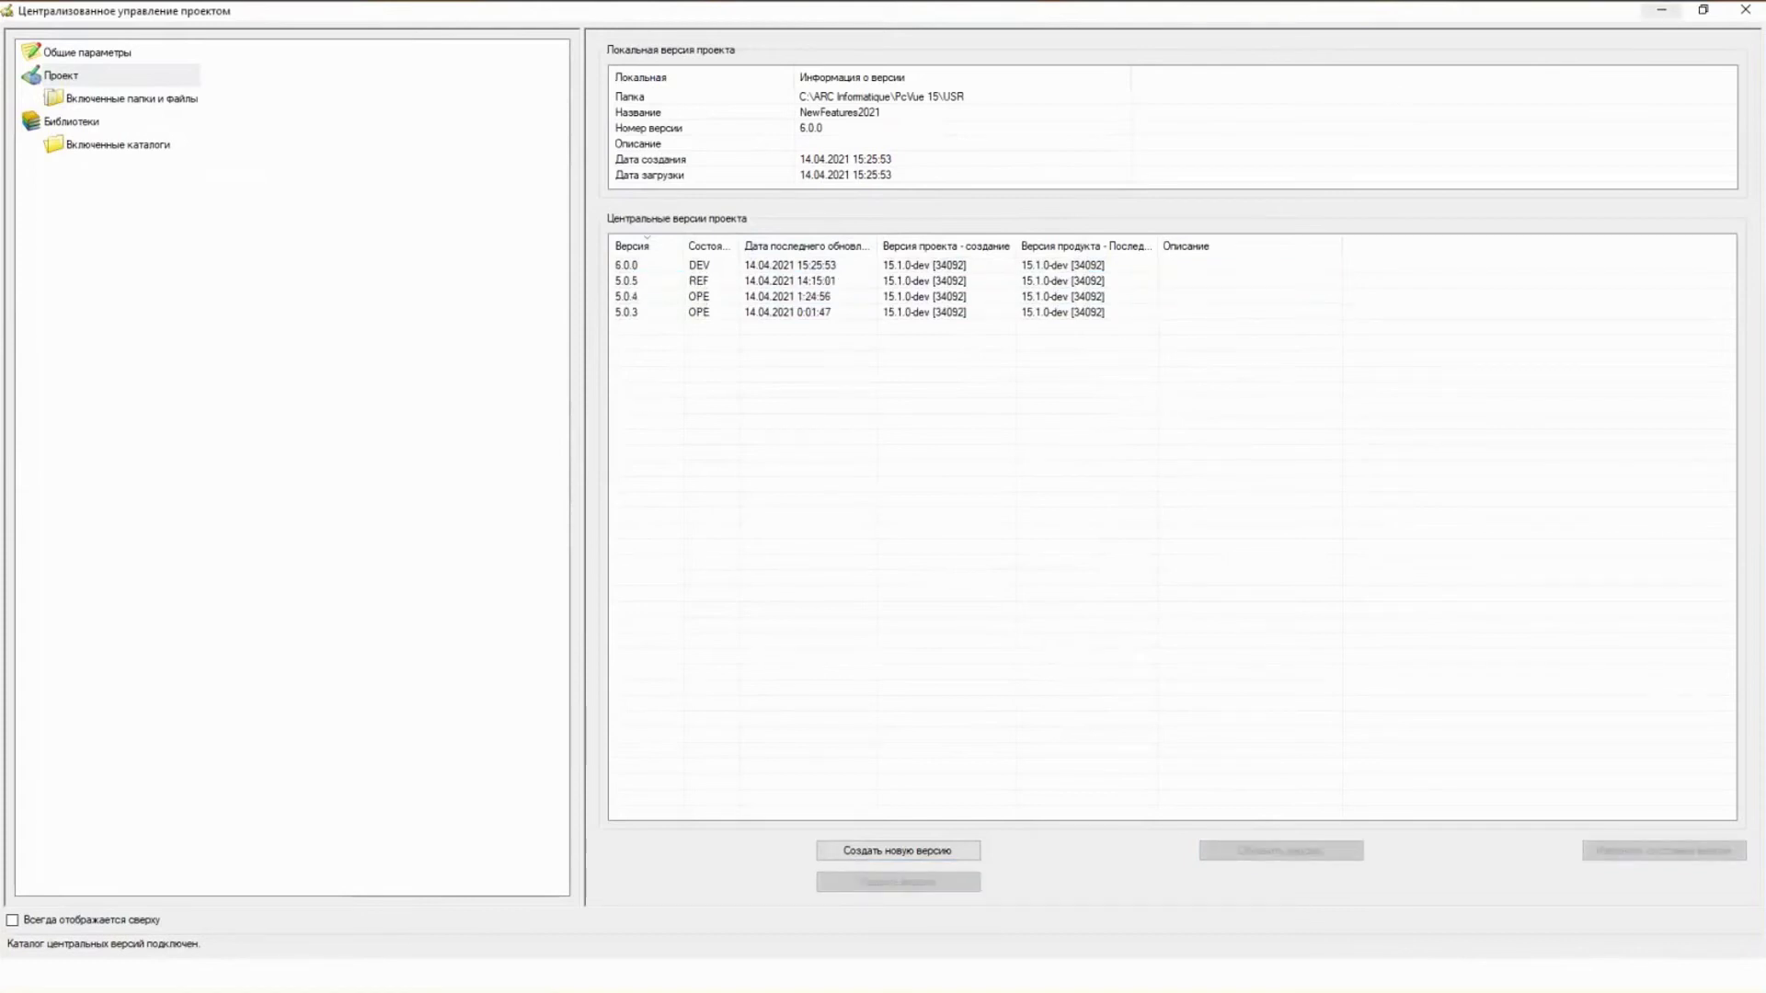
# Step: Switch from the central project management window to the CLIENT010 desktop
pyautogui.click(1662, 9)
pyautogui.hotkey('alt', 'Tab')
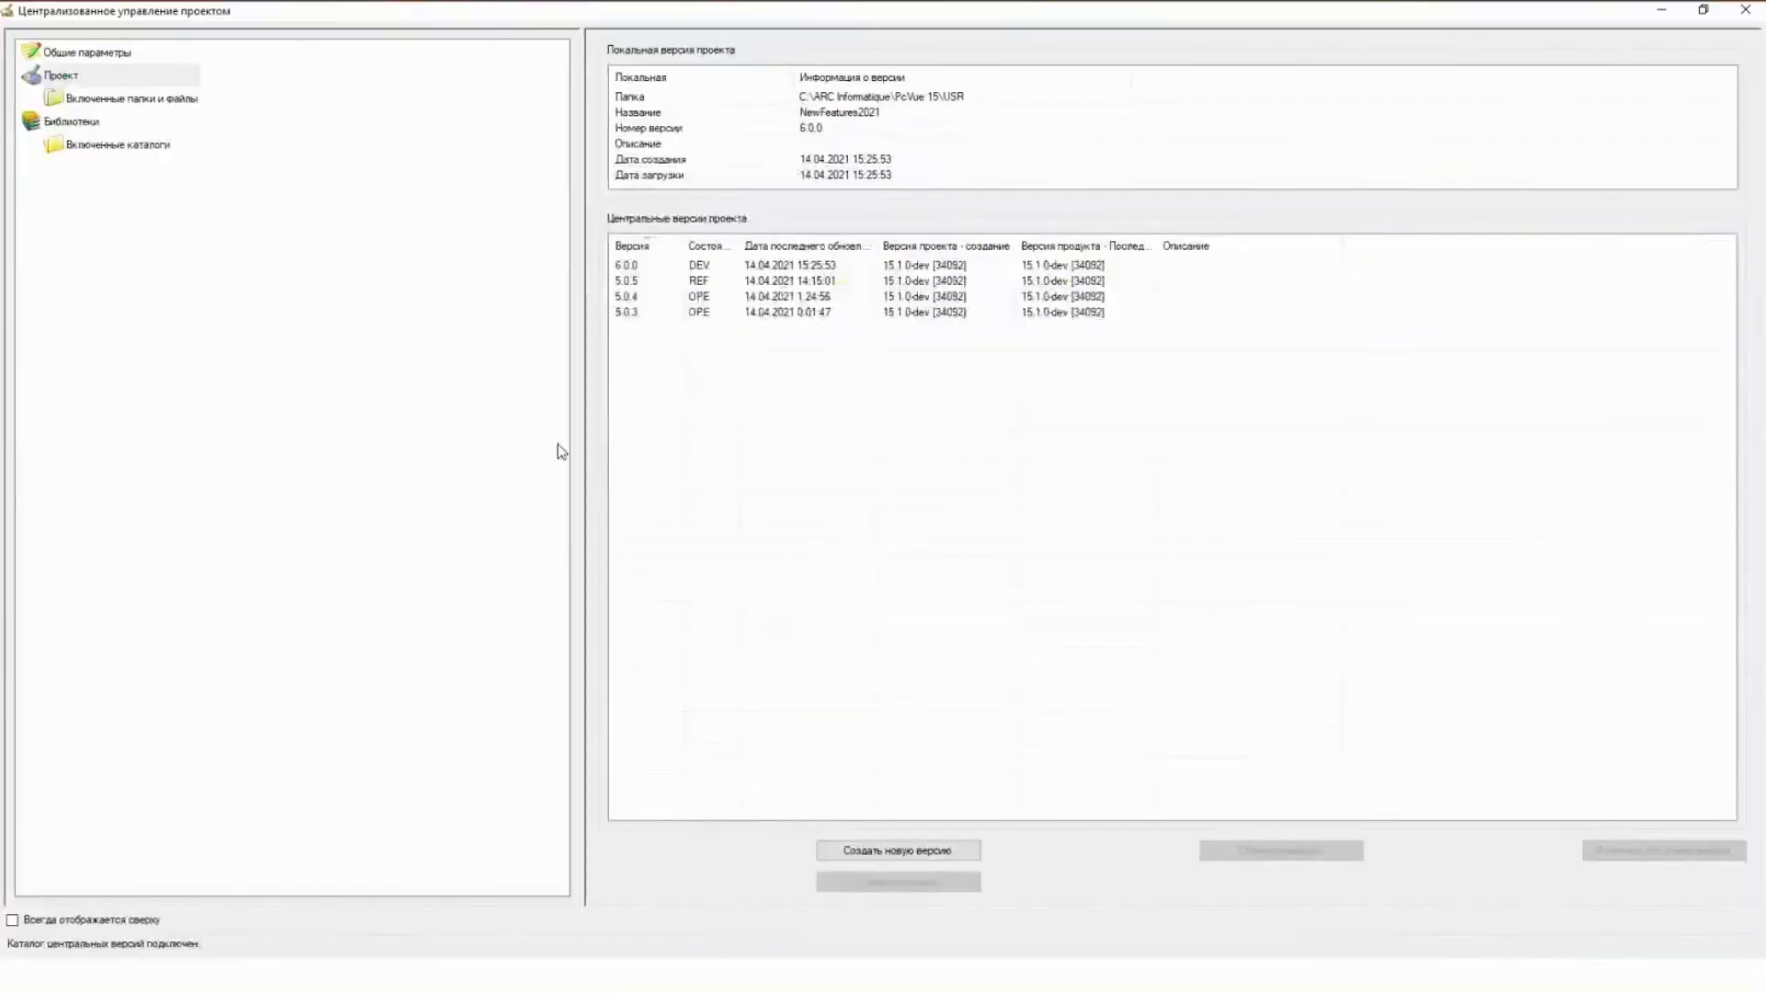
pyautogui.press('super')
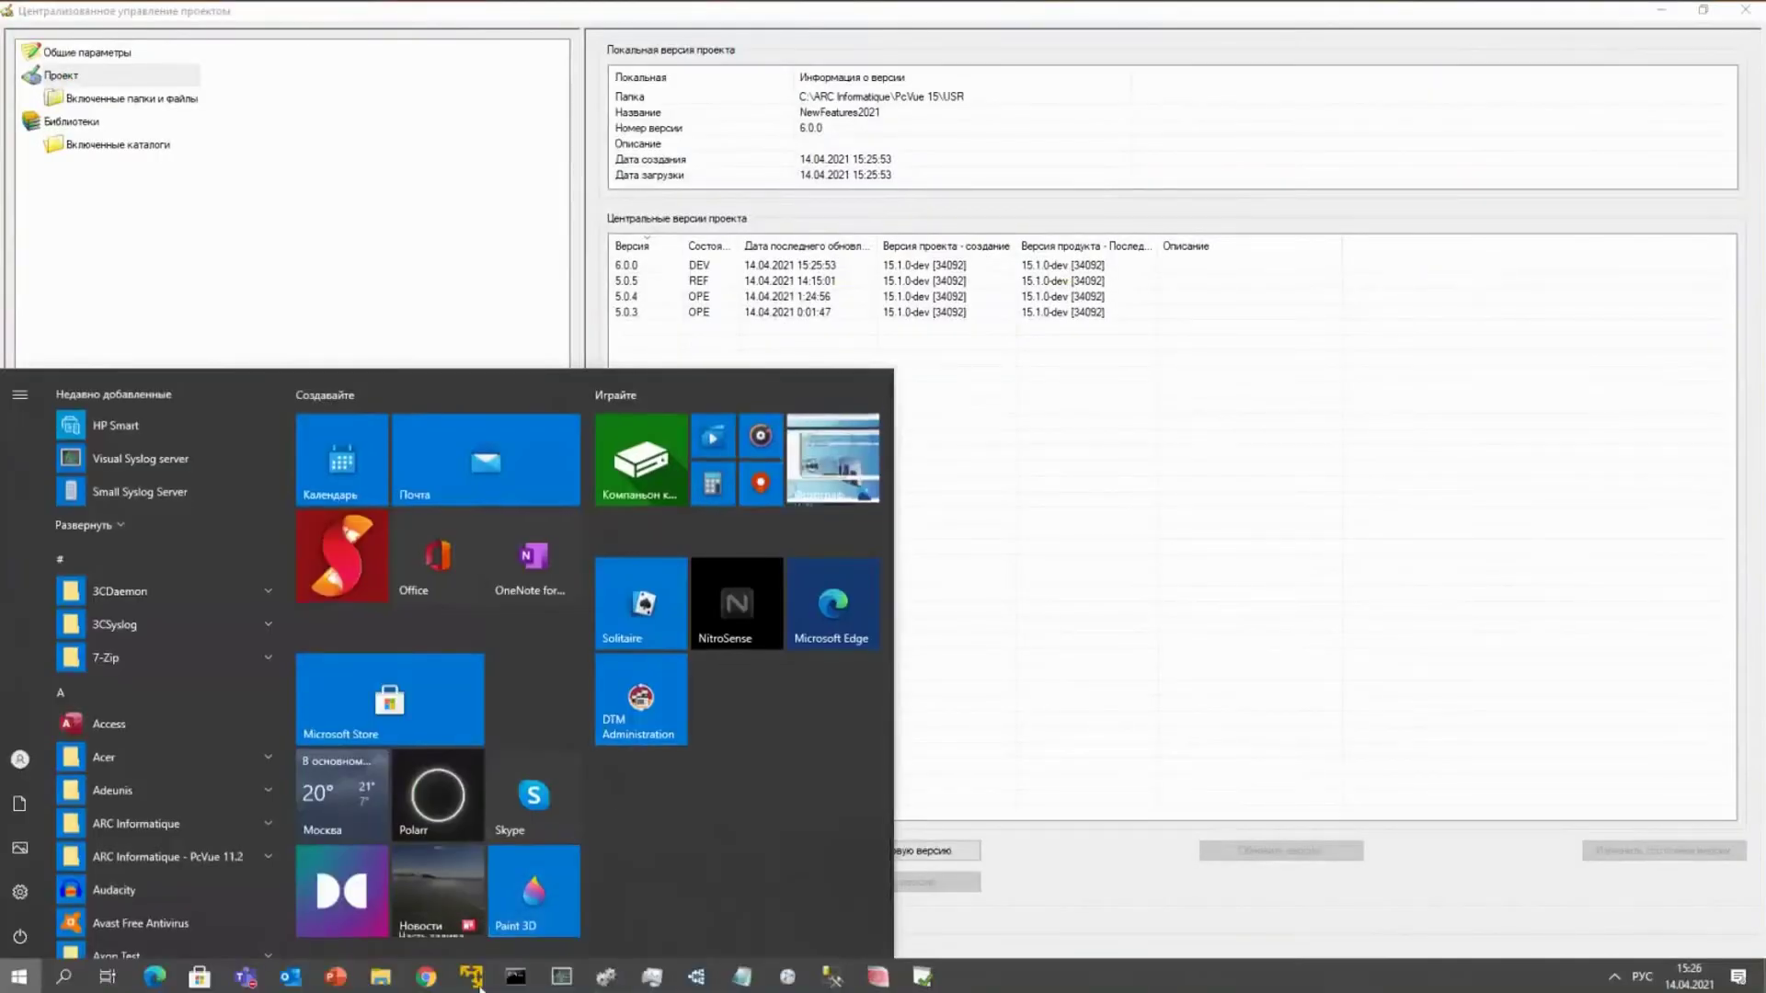
pyautogui.hotkey('ctrl', 'alt', 'Right')
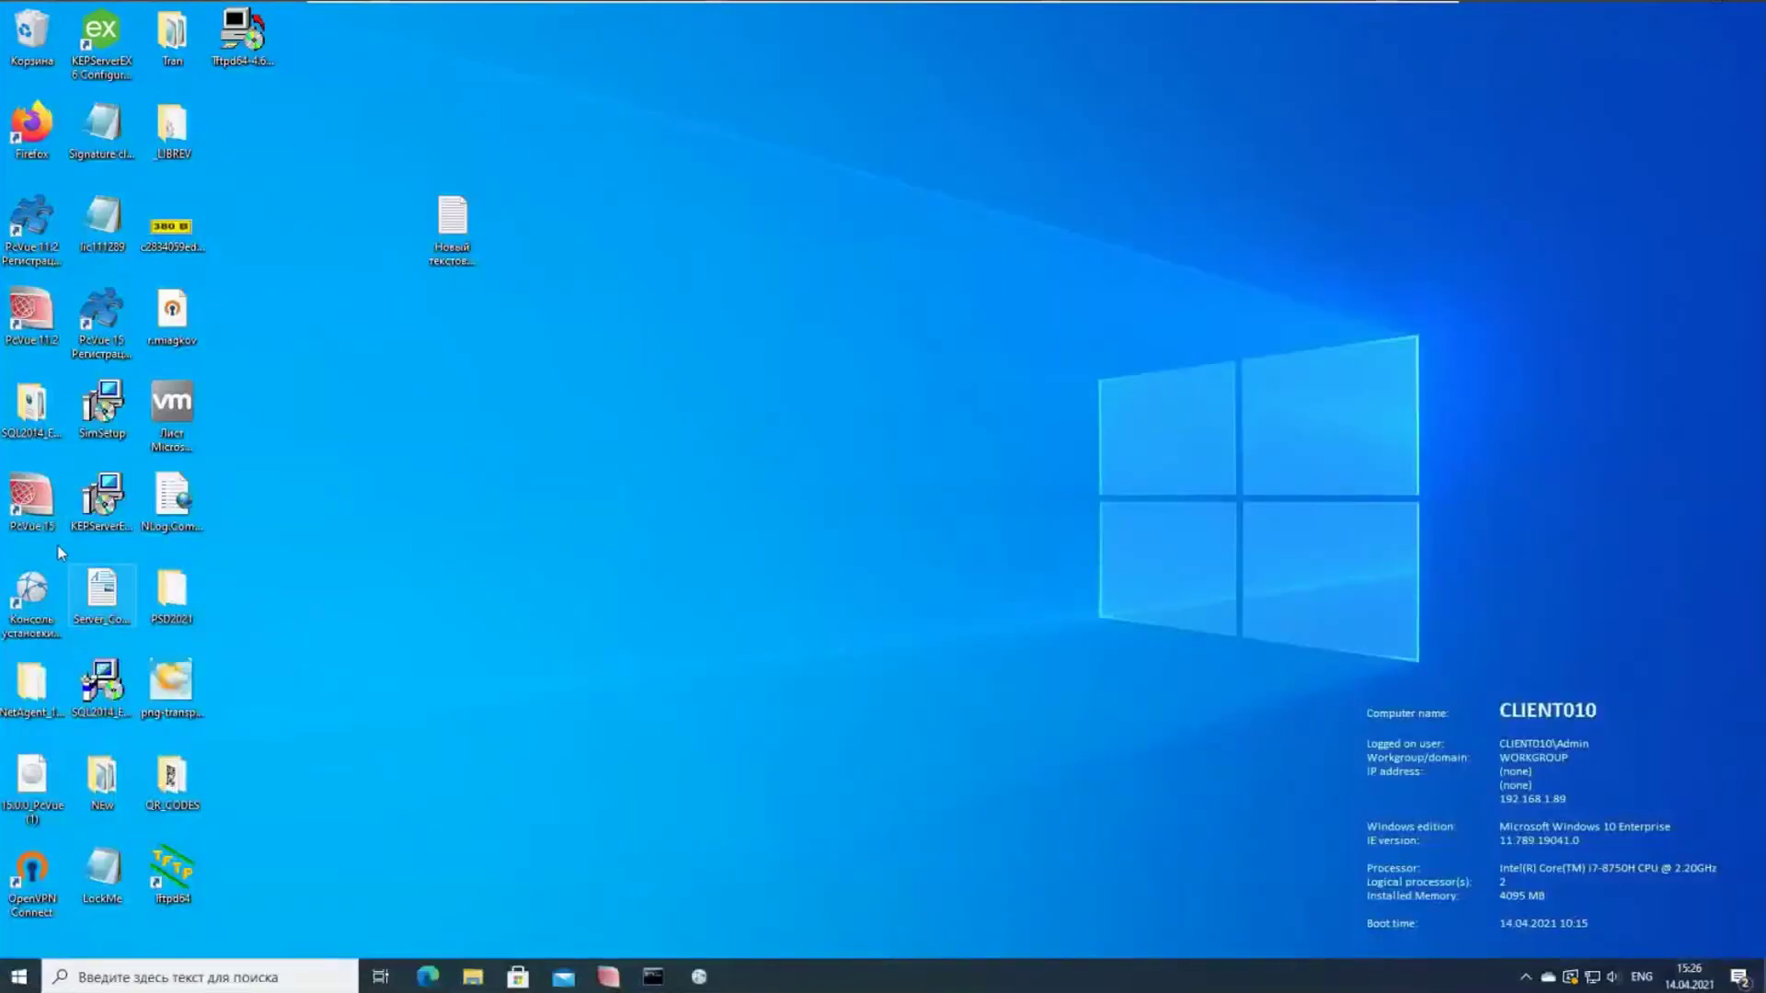
# Step: Open the PcVue 15 shortcut's properties and read its target through the shared NewFeatures2021 project path to the final launch parameter
pyautogui.rightClick(33, 504)
pyautogui.click(84, 850)
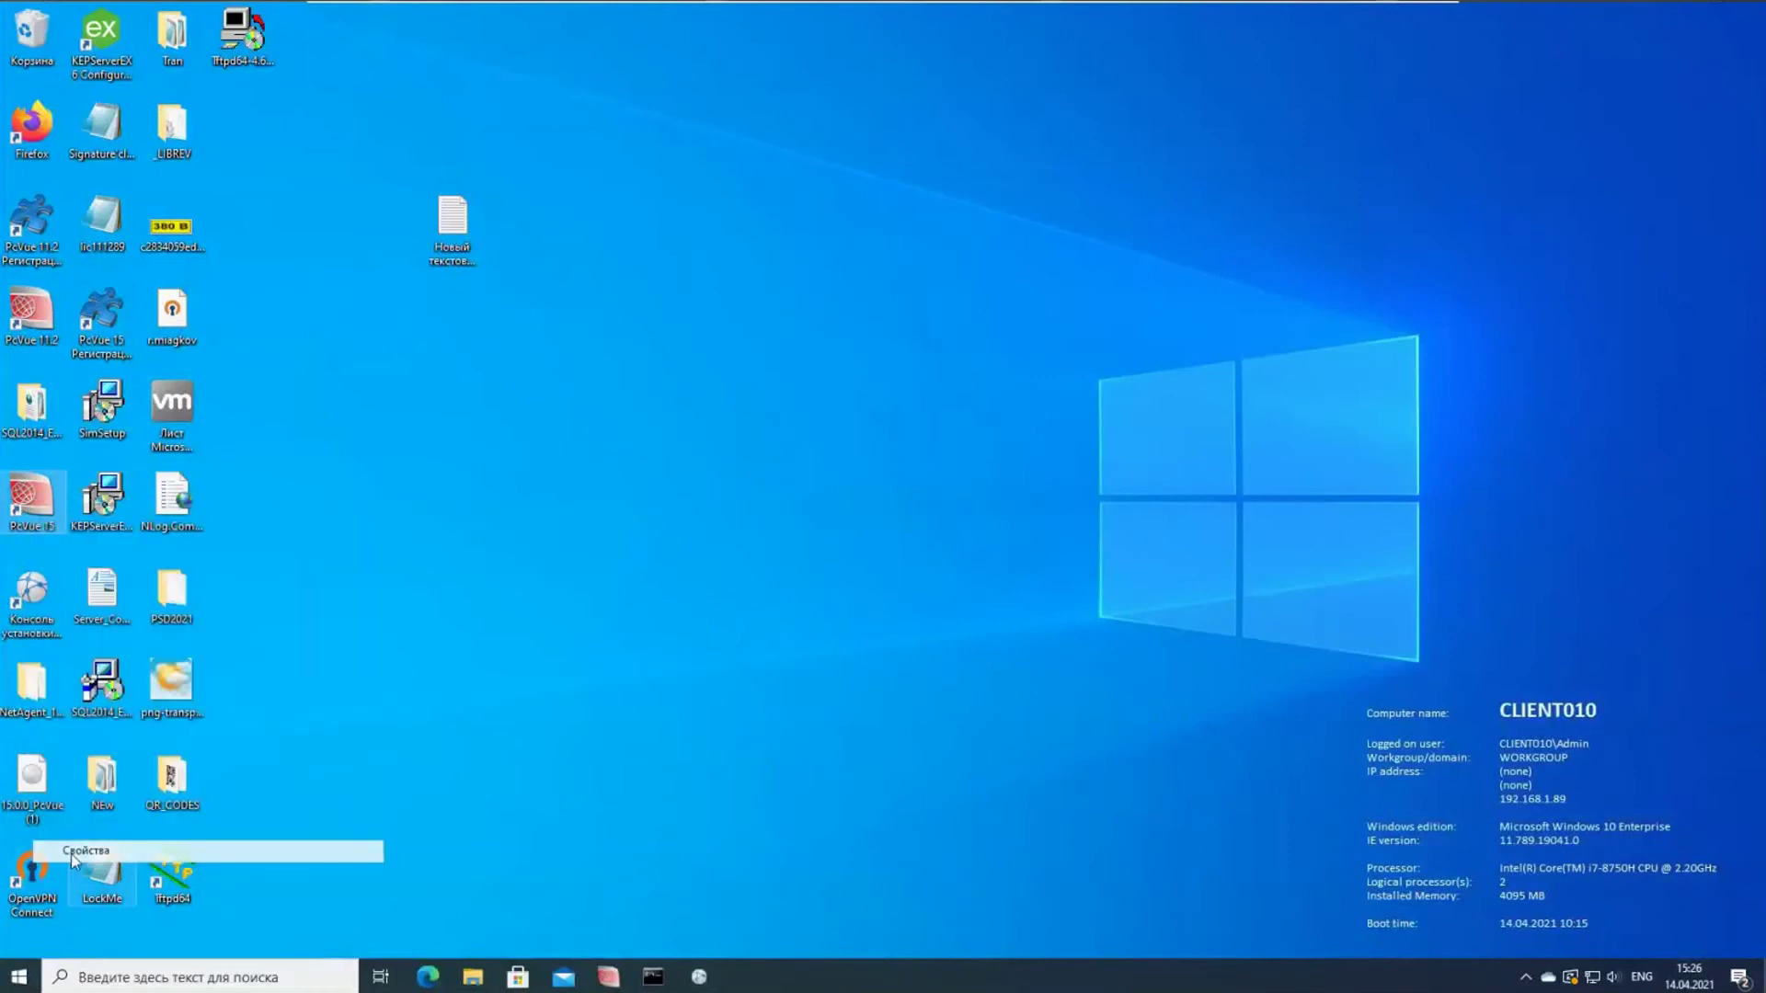
pyautogui.moveTo(589, 316); pyautogui.dragTo(604, 134)
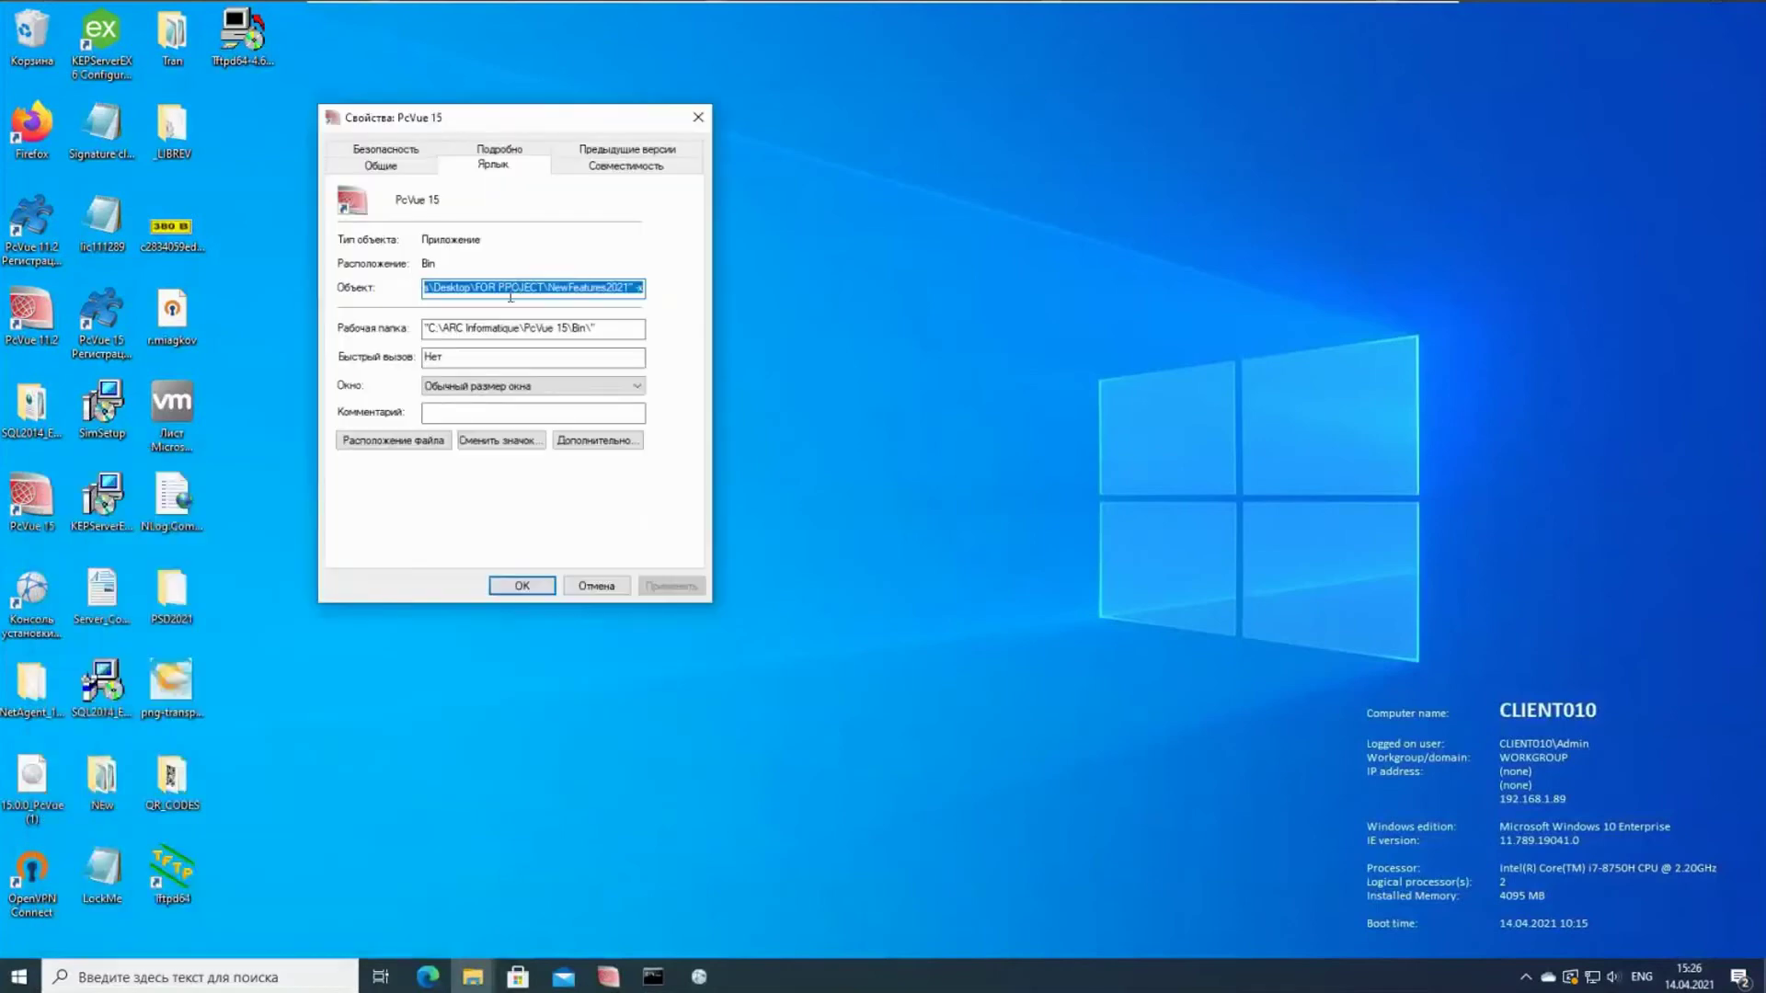
pyautogui.click(479, 289)
pyautogui.moveTo(626, 287); pyautogui.dragTo(526, 281)
pyautogui.click(526, 282)
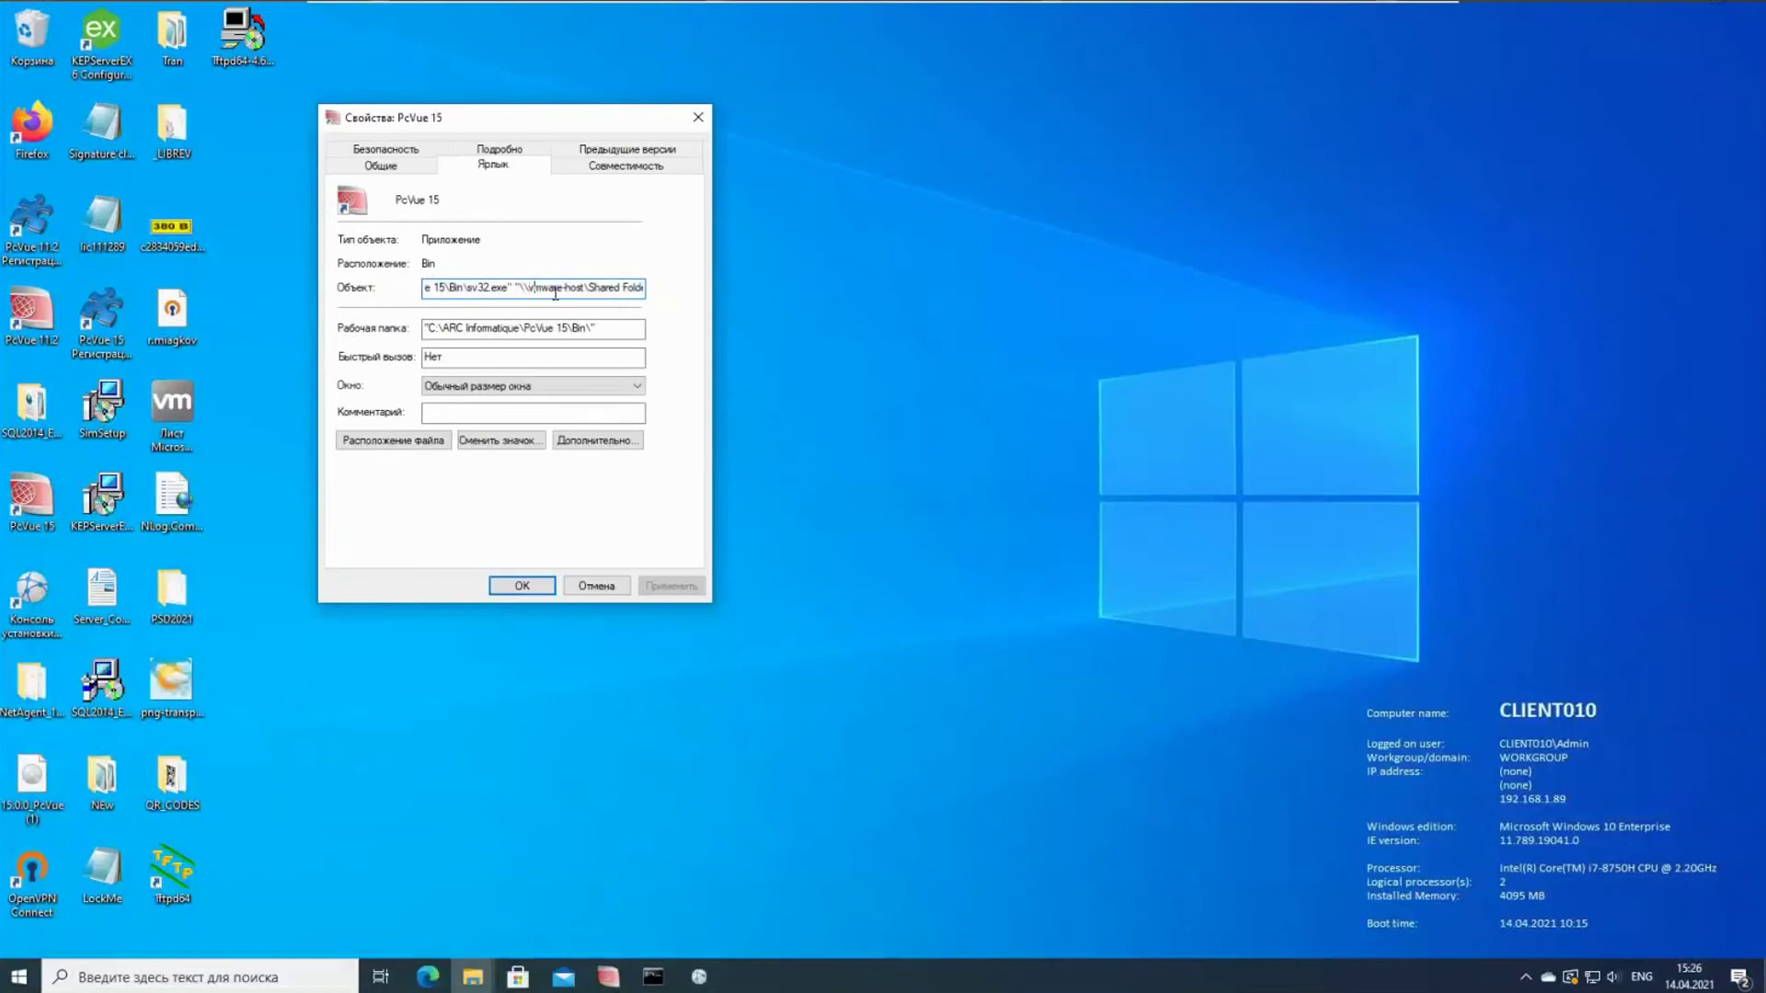
pyautogui.press('Right')
pyautogui.press('Right')
pyautogui.press('Right')
pyautogui.press('Right')
pyautogui.press('Right')
pyautogui.press('Right')
pyautogui.press('Right')
pyautogui.press('Right')
pyautogui.press('Right')
pyautogui.press('Right')
pyautogui.press('Right')
pyautogui.press('Right')
pyautogui.press('Right')
pyautogui.press('Right')
pyautogui.press('Right')
pyautogui.press('Right')
pyautogui.press('Right')
pyautogui.press('Right')
pyautogui.press('Right')
pyautogui.press('Right')
pyautogui.press('Right')
pyautogui.press('Right')
pyautogui.press('Right')
pyautogui.press('Right')
pyautogui.press('Right')
pyautogui.press('Right')
pyautogui.press('Right')
pyautogui.press('Right')
pyautogui.press('Right')
pyautogui.press('Right')
pyautogui.press('Right')
pyautogui.press('Right')
pyautogui.press('Right')
pyautogui.press('Right')
pyautogui.press('Right')
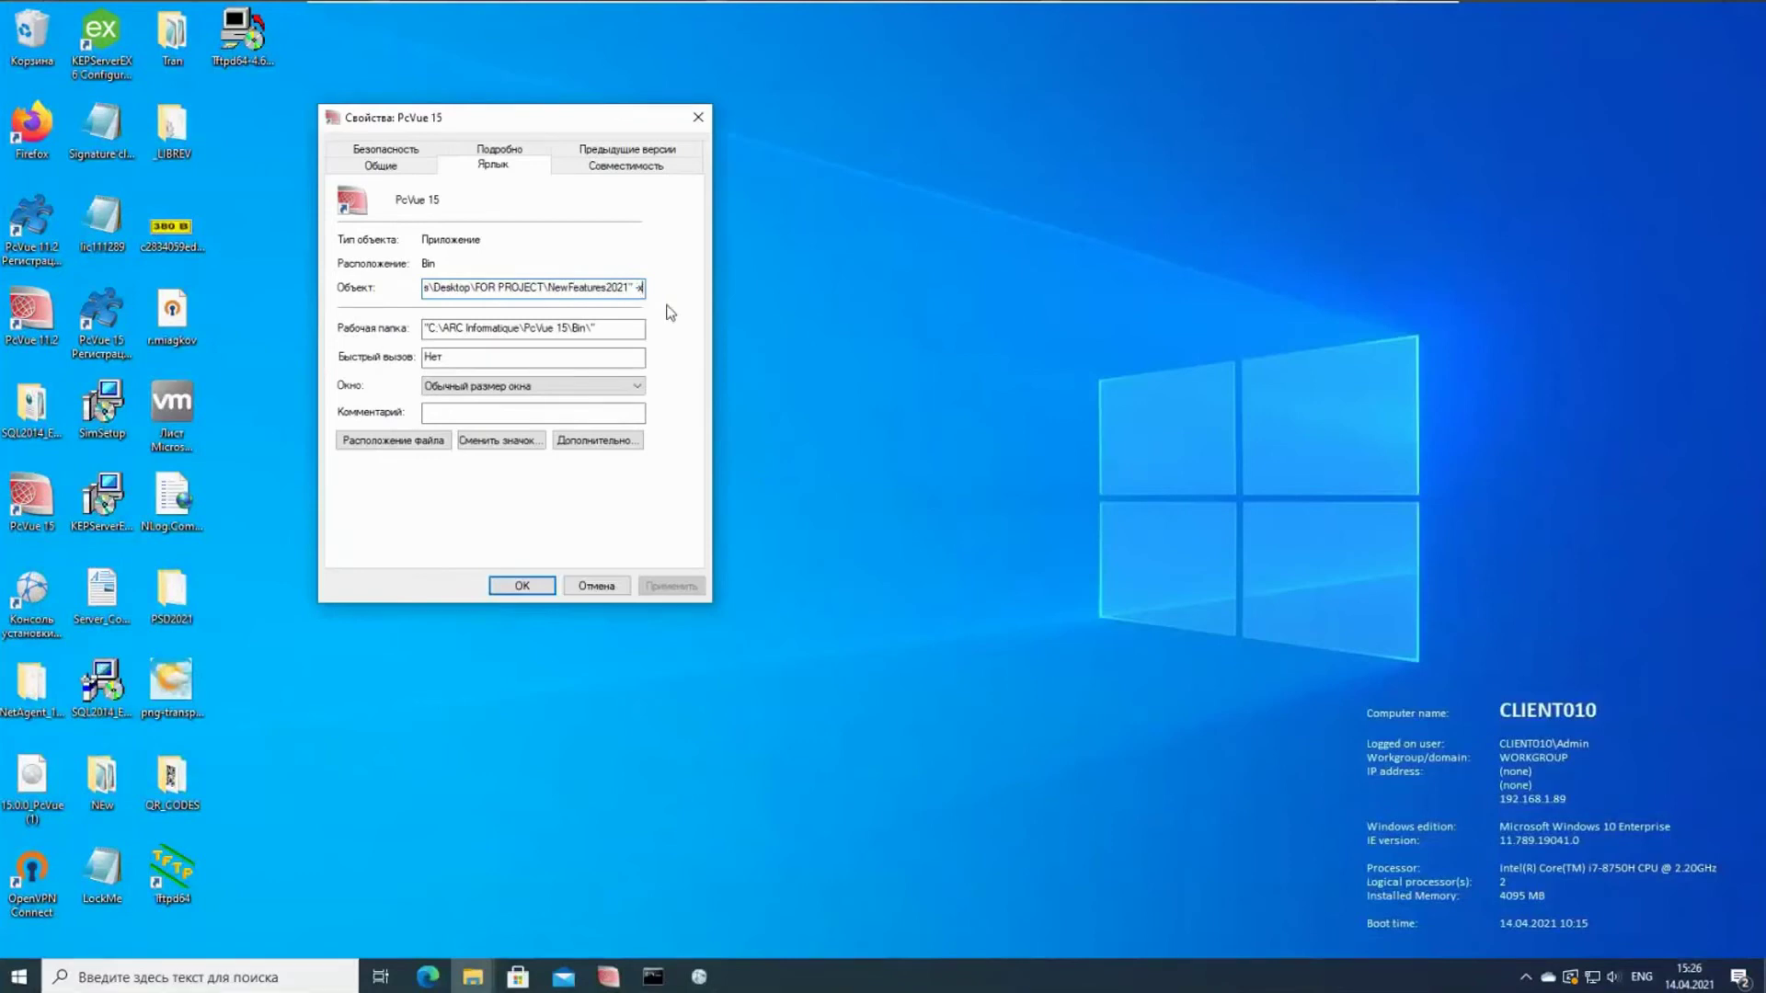
# Step: Launch PcVue 15, select reference version 5.0.5 among the central project versions, and exit without loading it
pyautogui.press('Return')
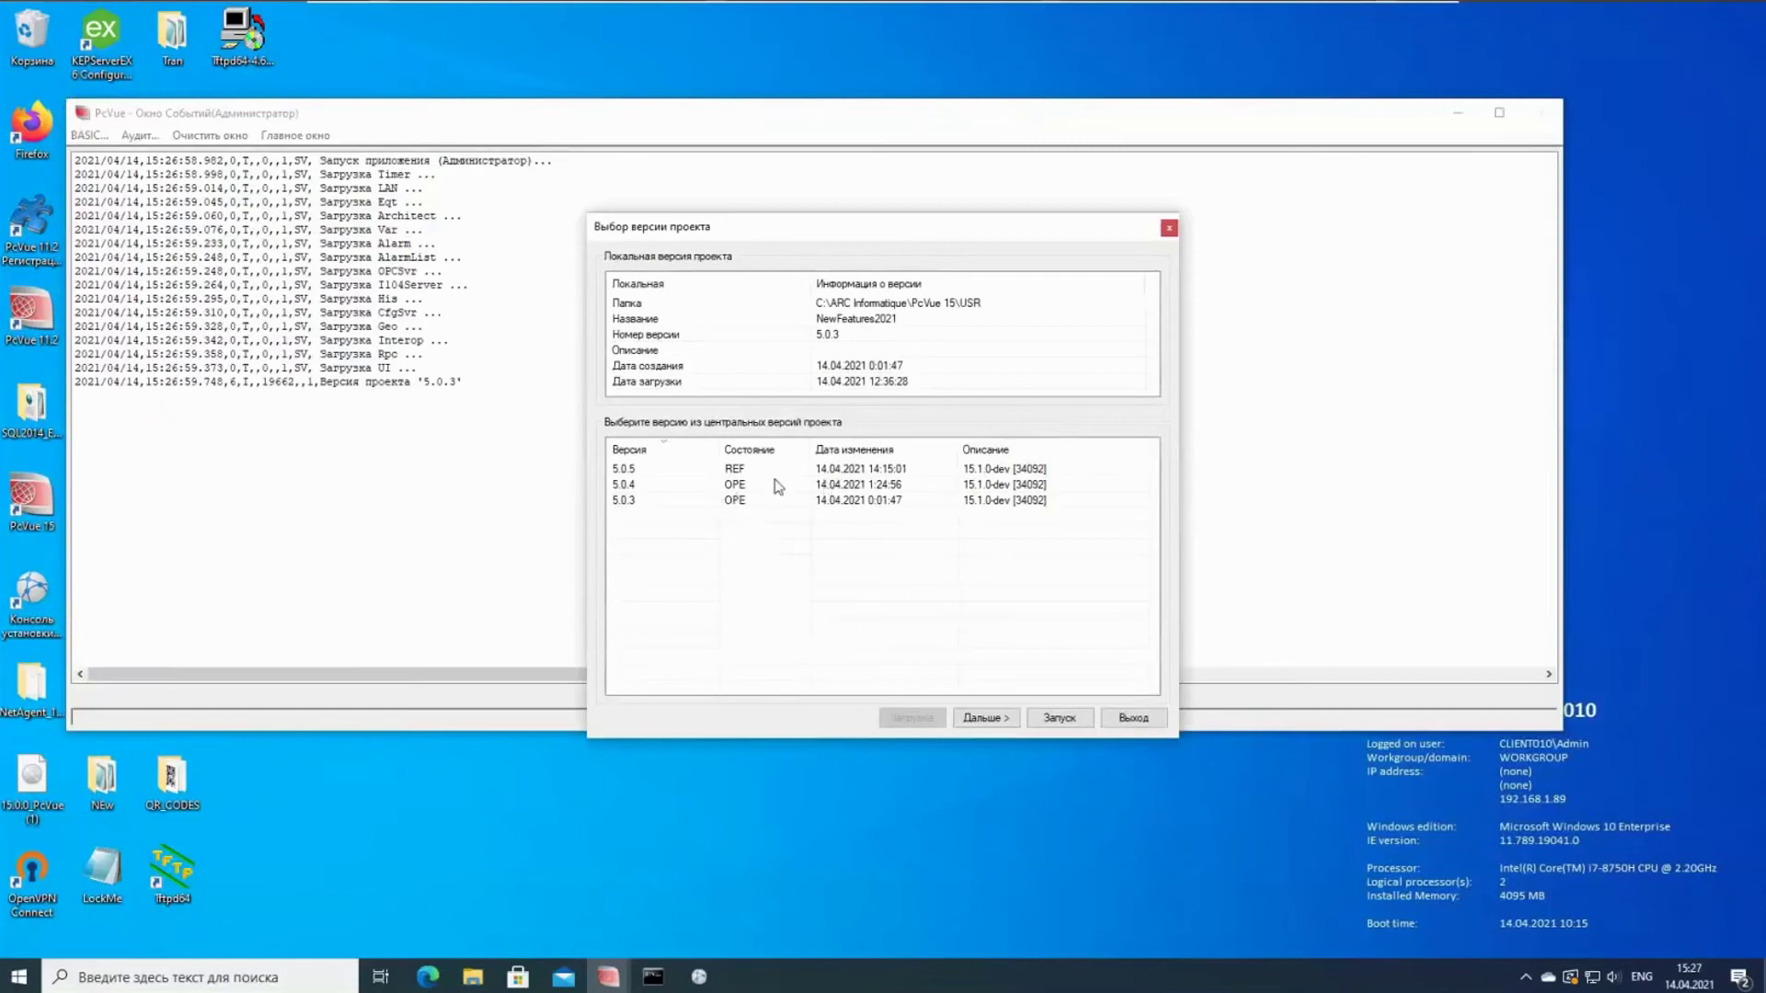
pyautogui.moveTo(749, 472); pyautogui.dragTo(785, 464)
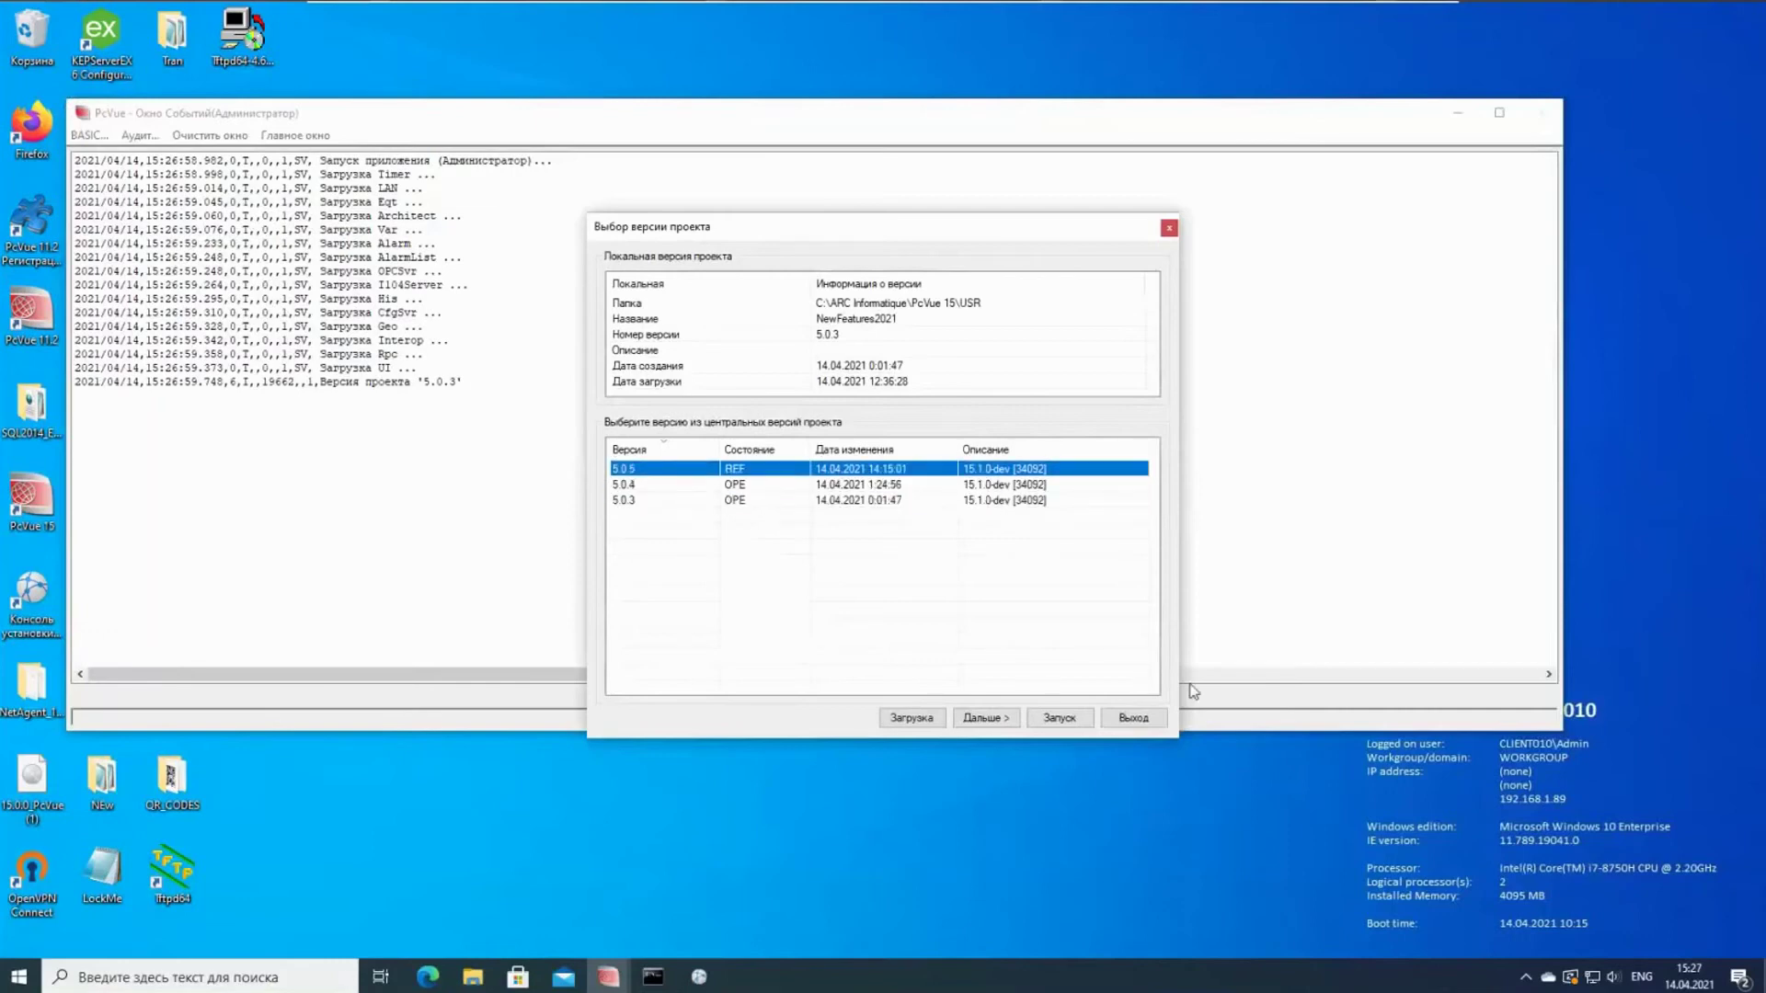
pyautogui.click(1133, 718)
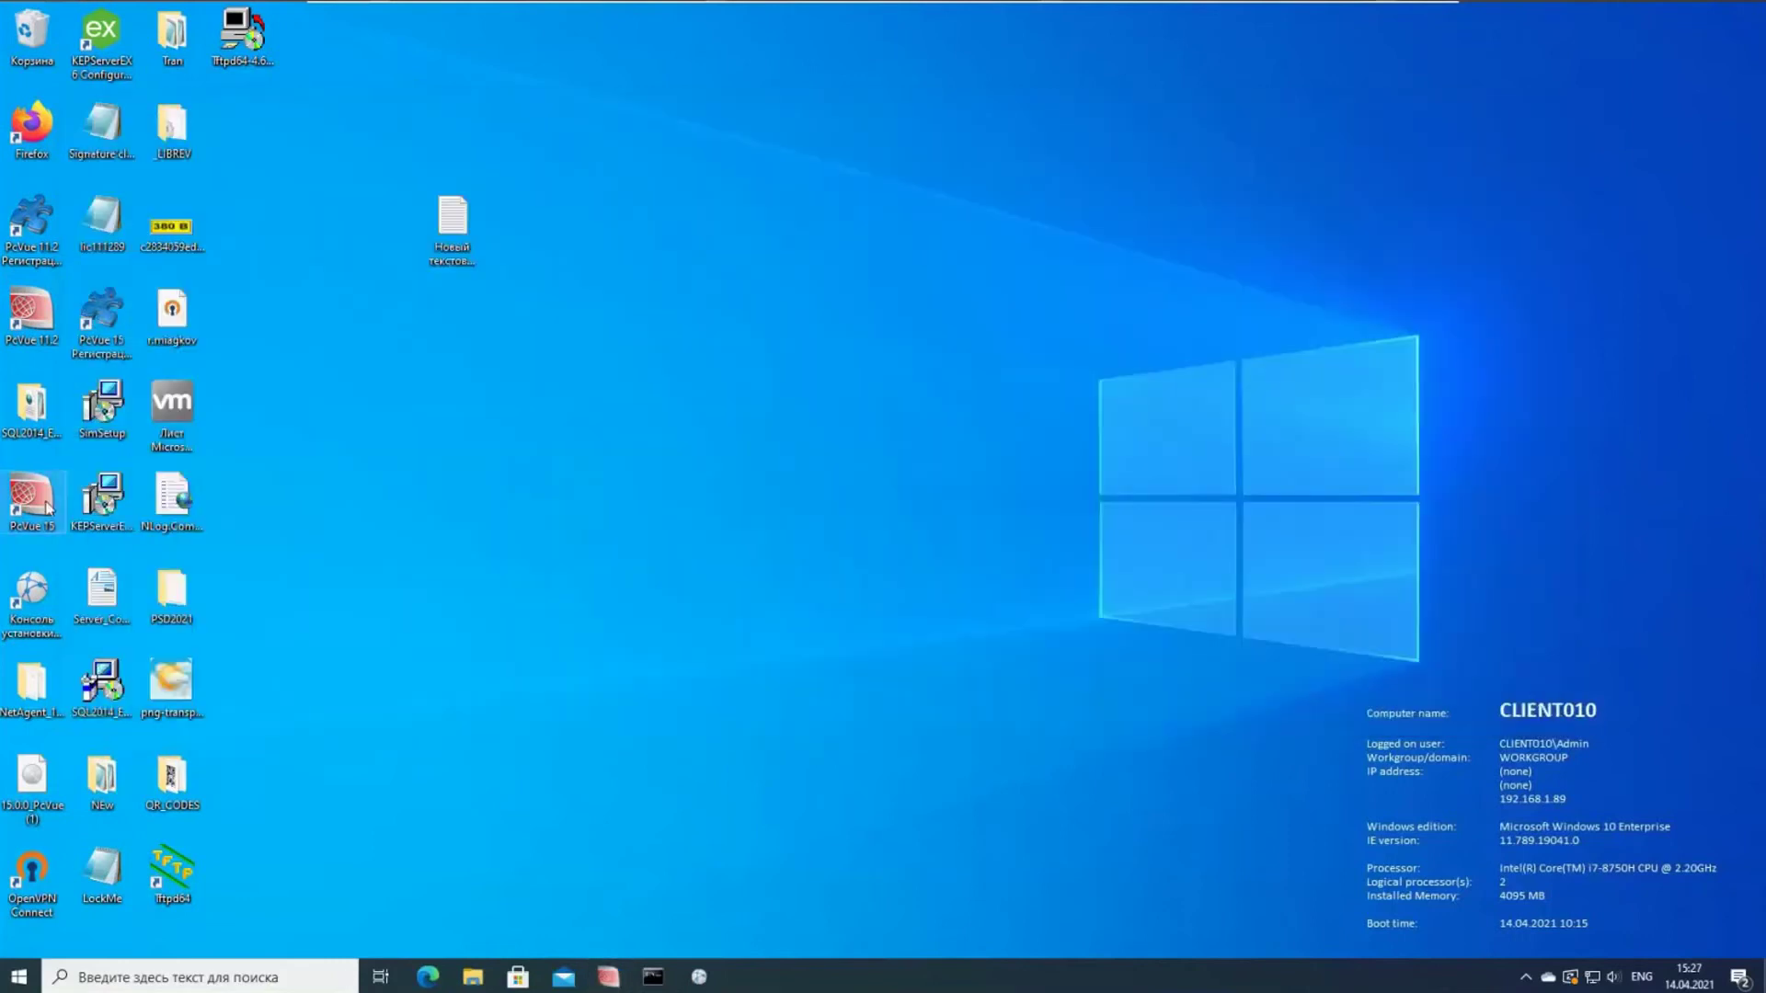
# Step: Edit the launch parameter after the NewFeatures2021 path in the PcVue 15 shortcut's target and save the properties
pyautogui.rightClick(49, 512)
pyautogui.click(101, 851)
pyautogui.click(375, 633)
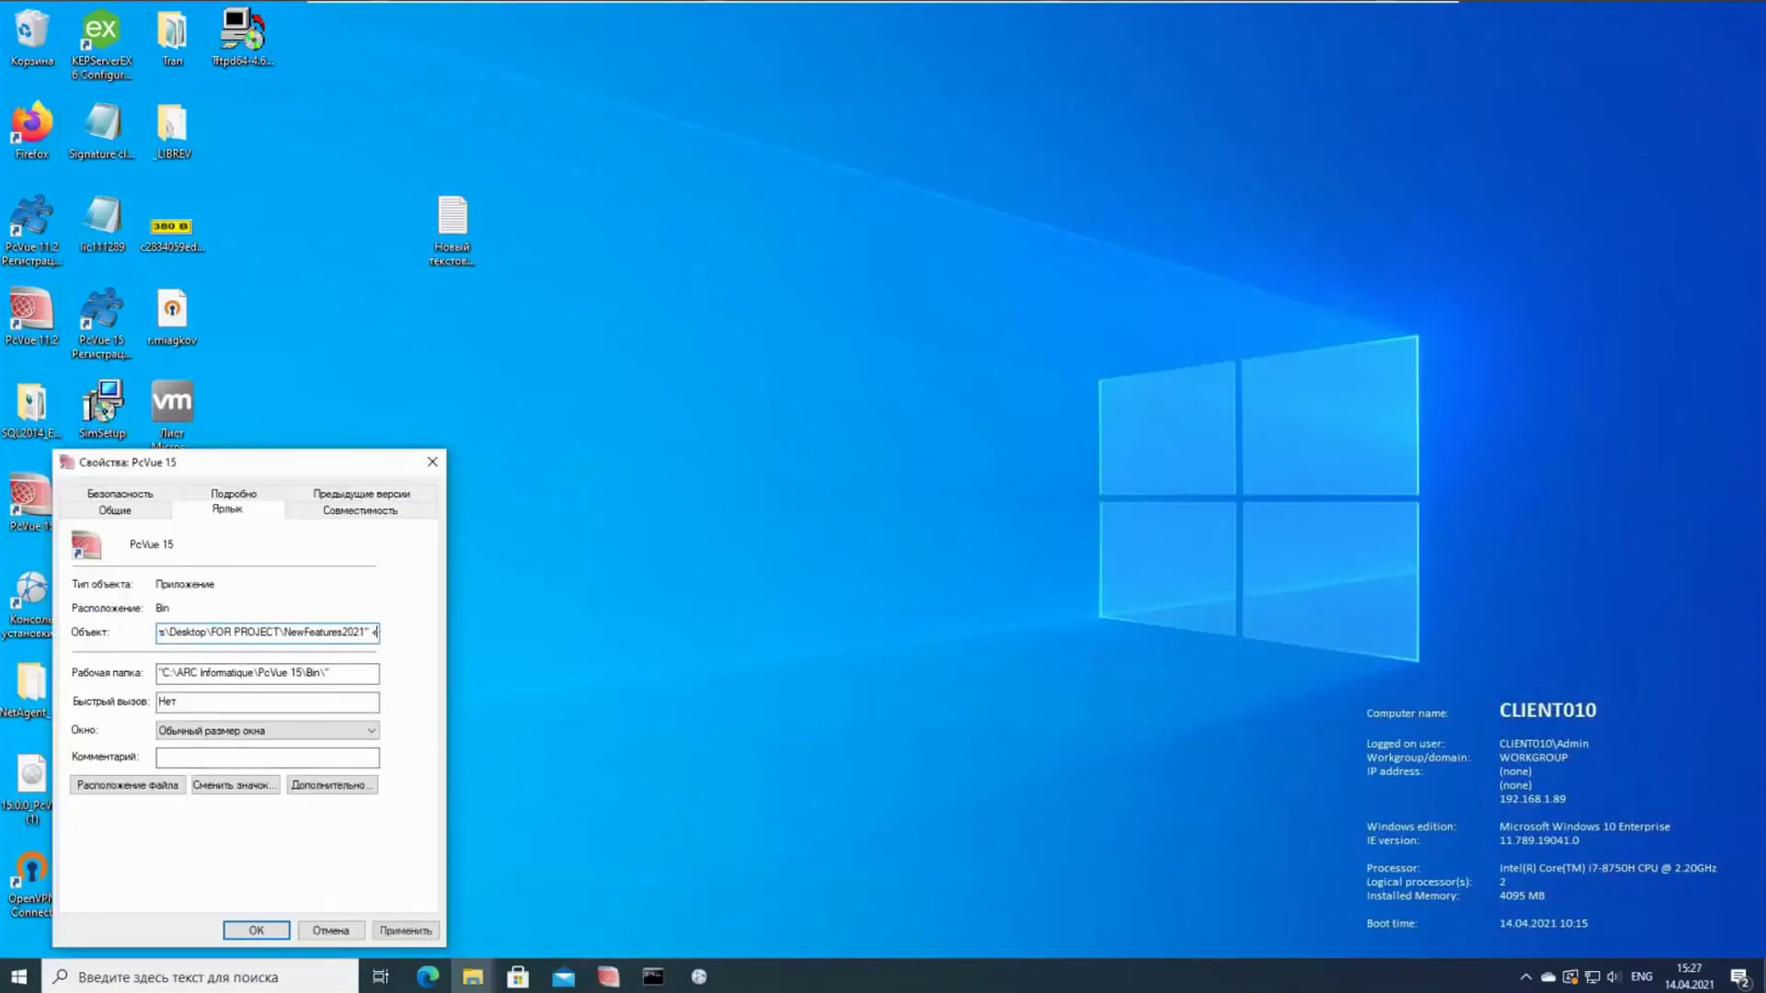
pyautogui.click(257, 930)
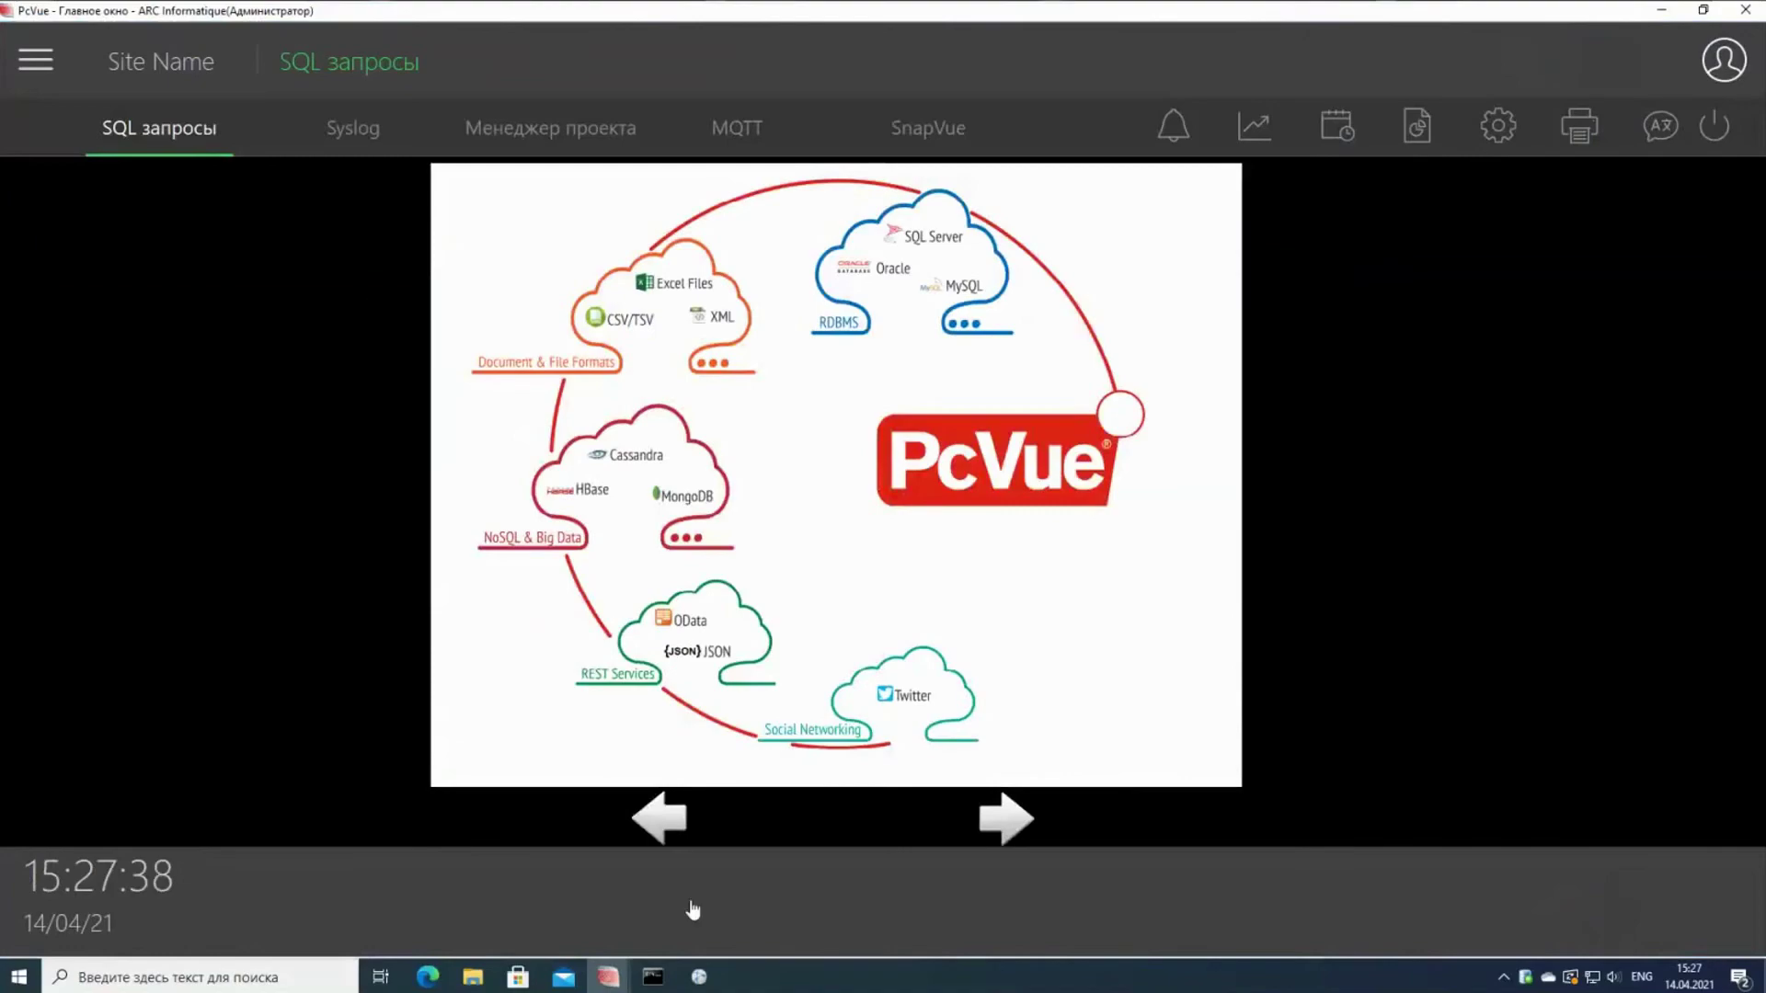
# Step: Switch back to the PcVue development station and open the project explorer maximized
pyautogui.moveTo(1387, 14)
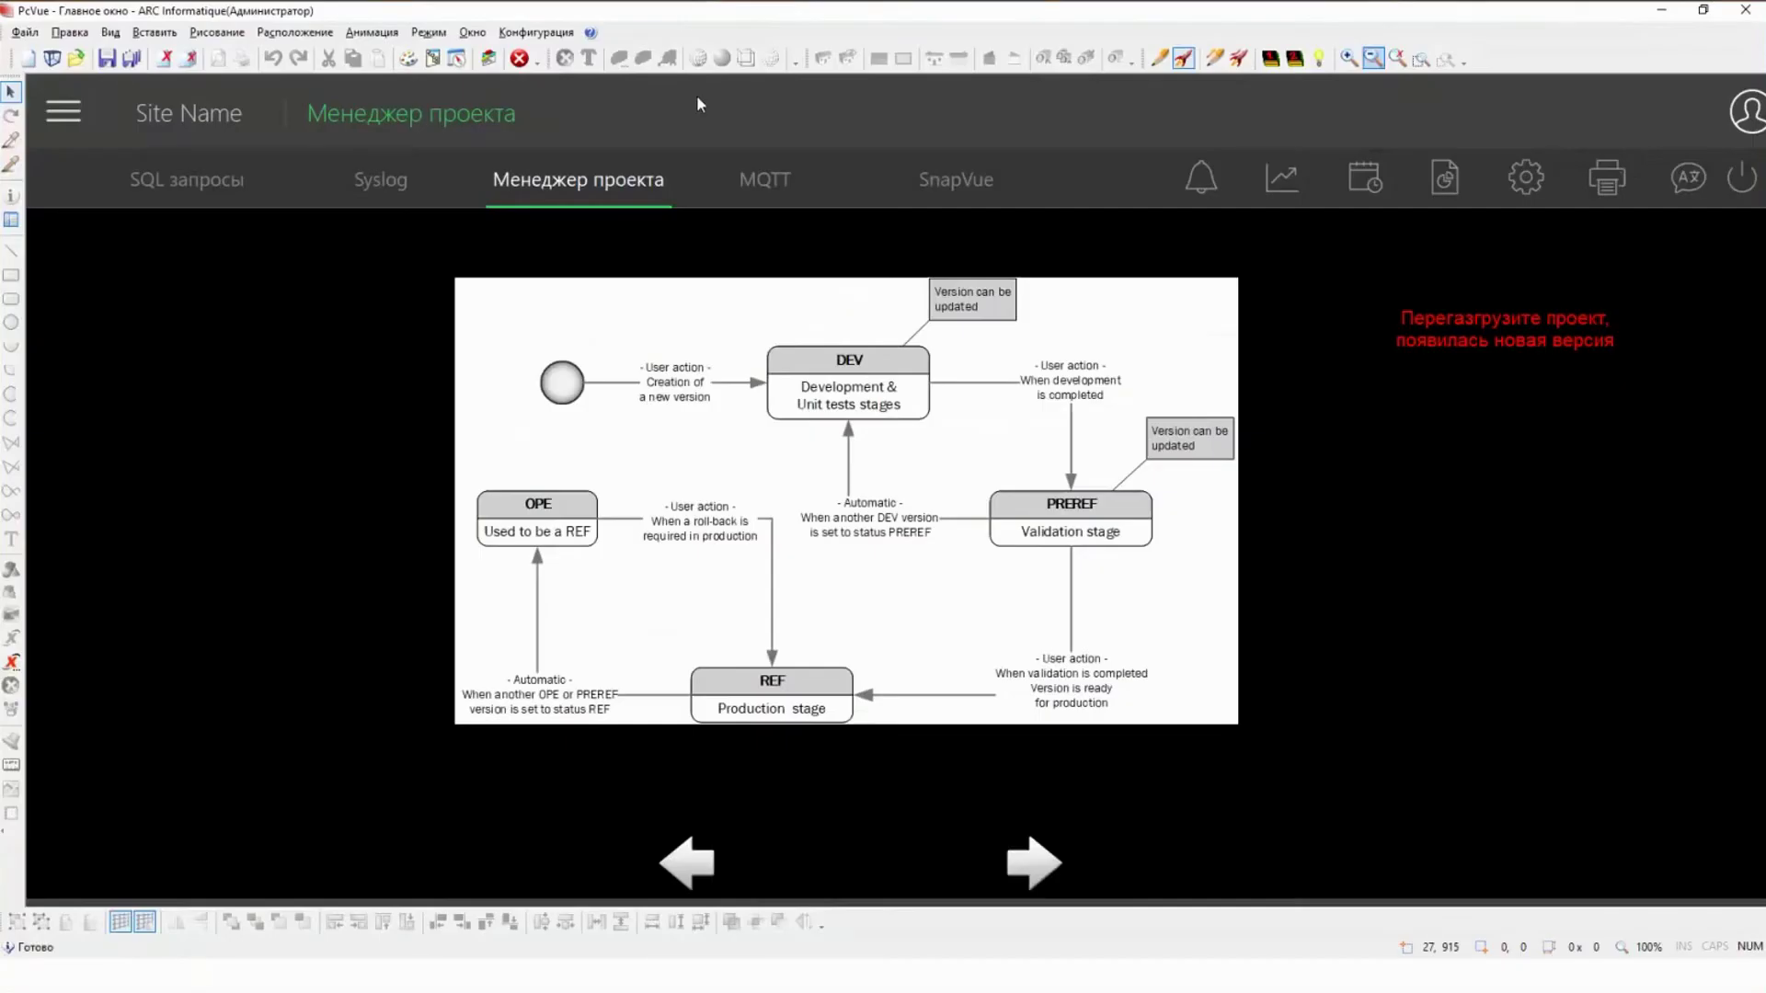
pyautogui.click(537, 32)
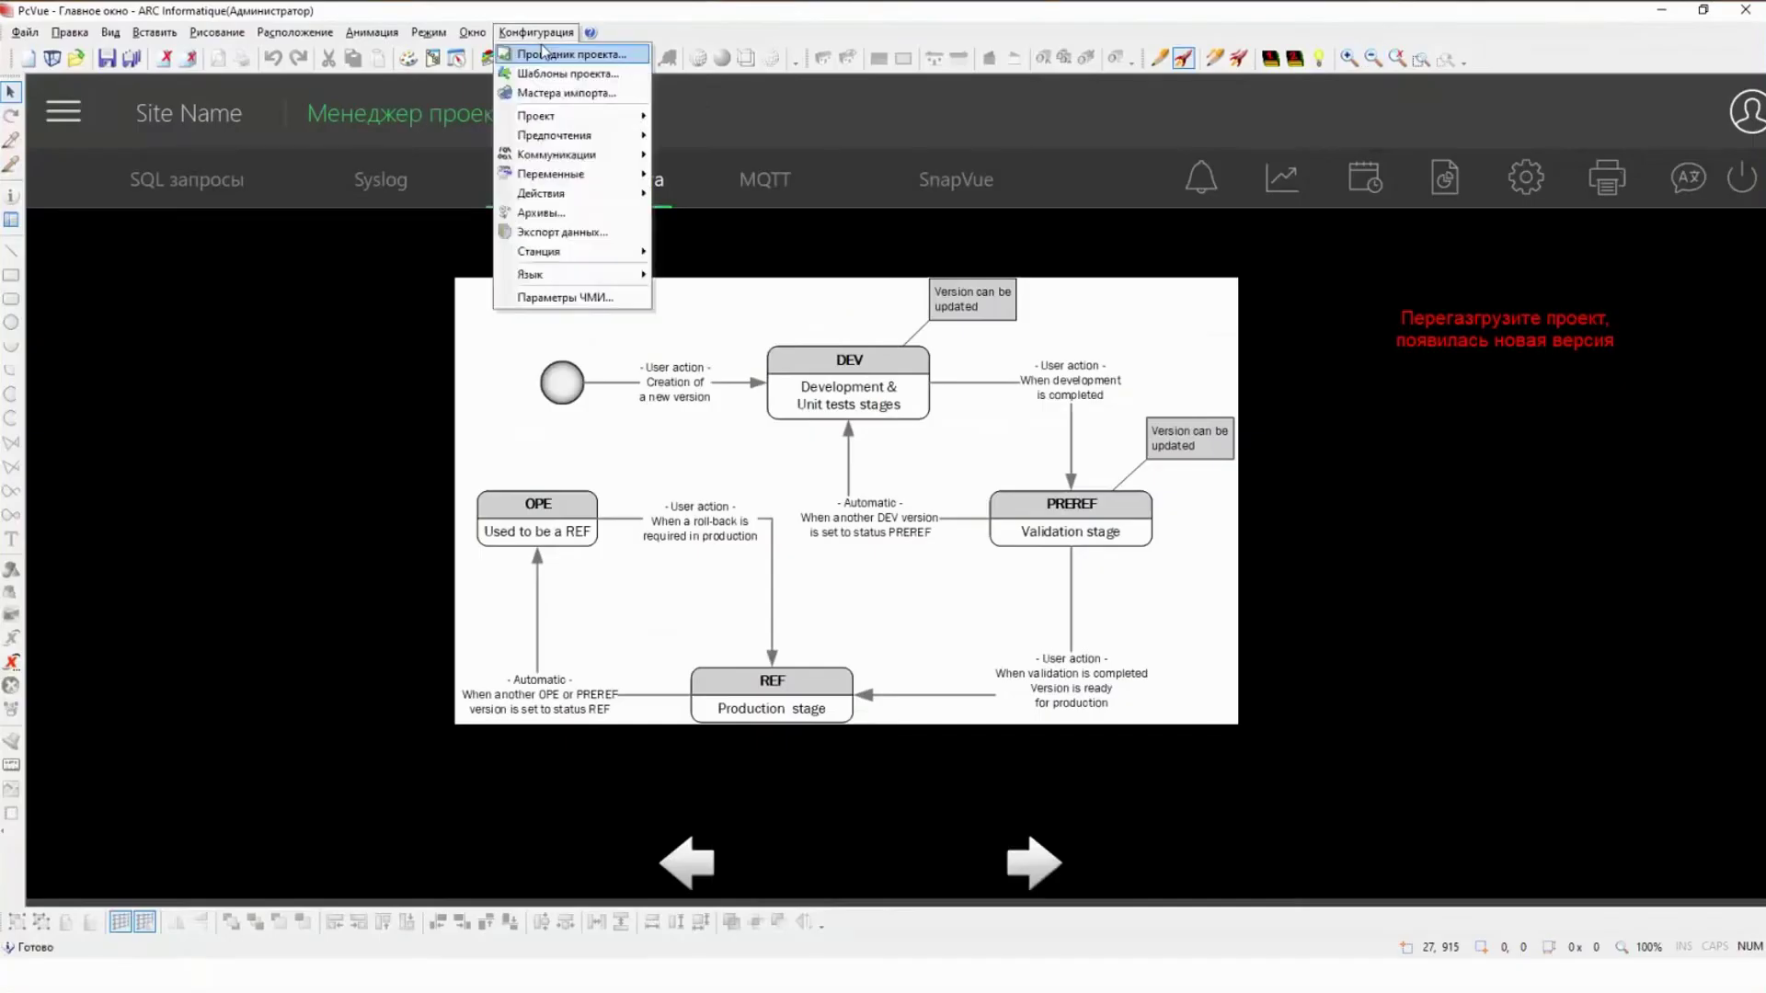
pyautogui.click(561, 53)
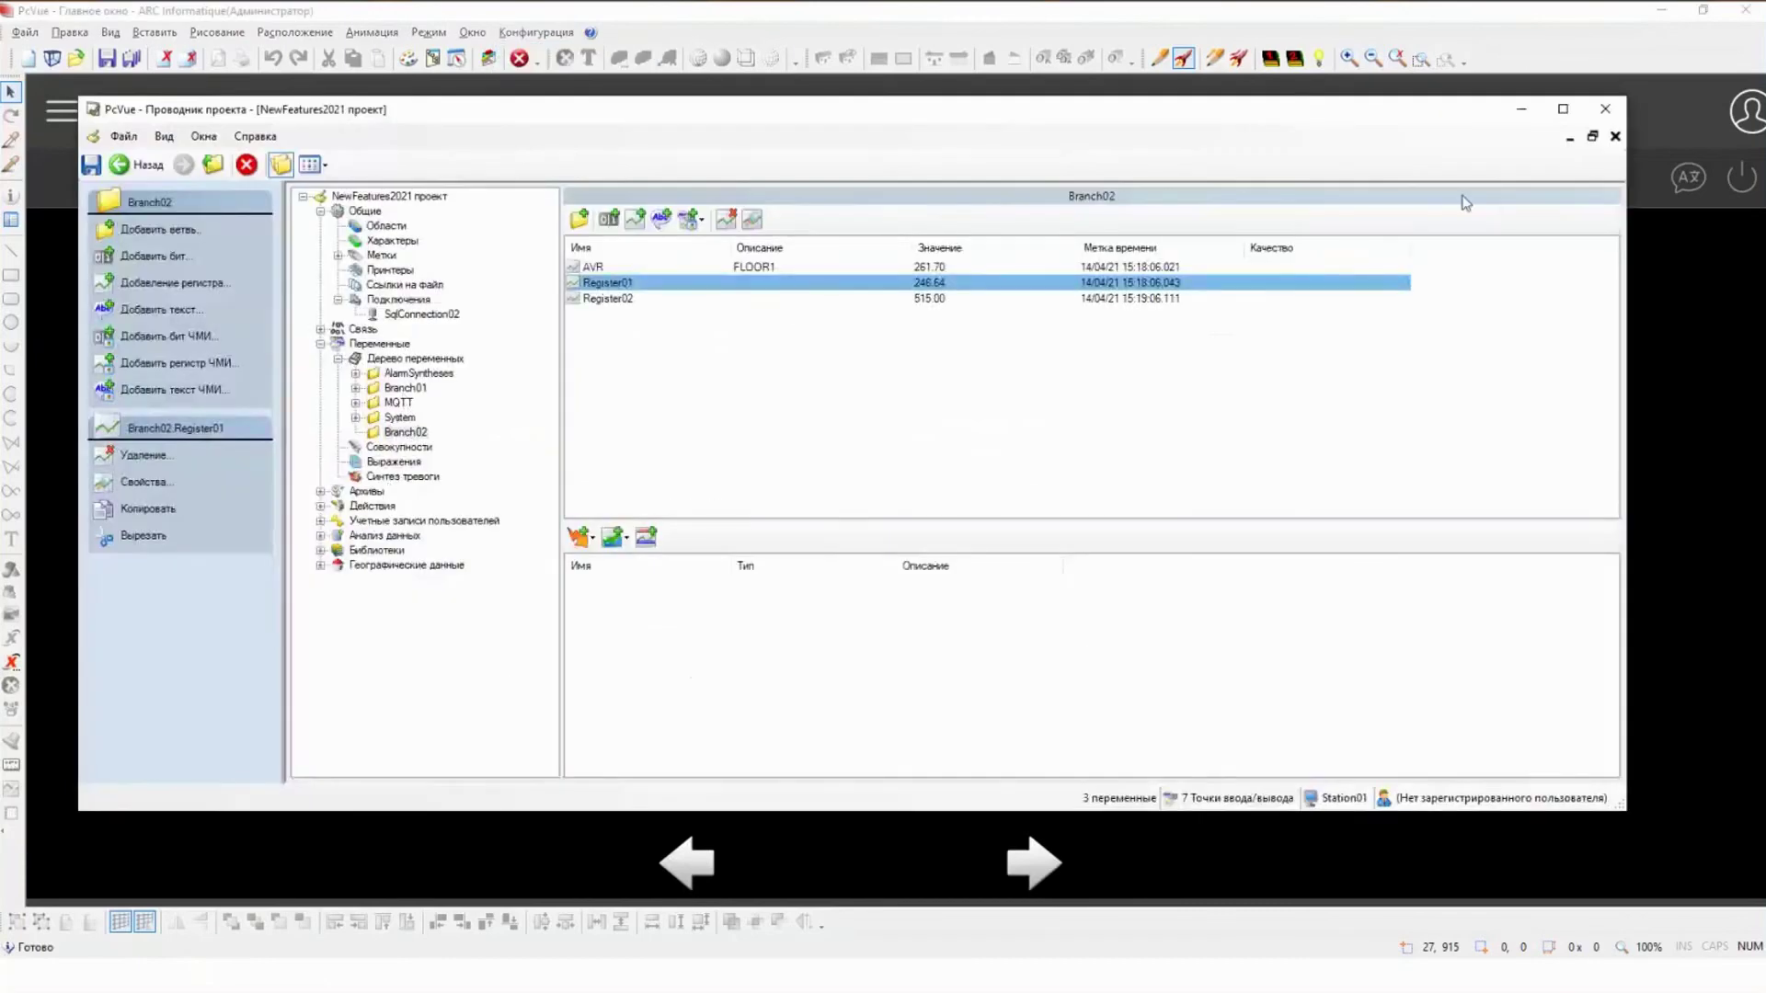
pyautogui.click(1563, 109)
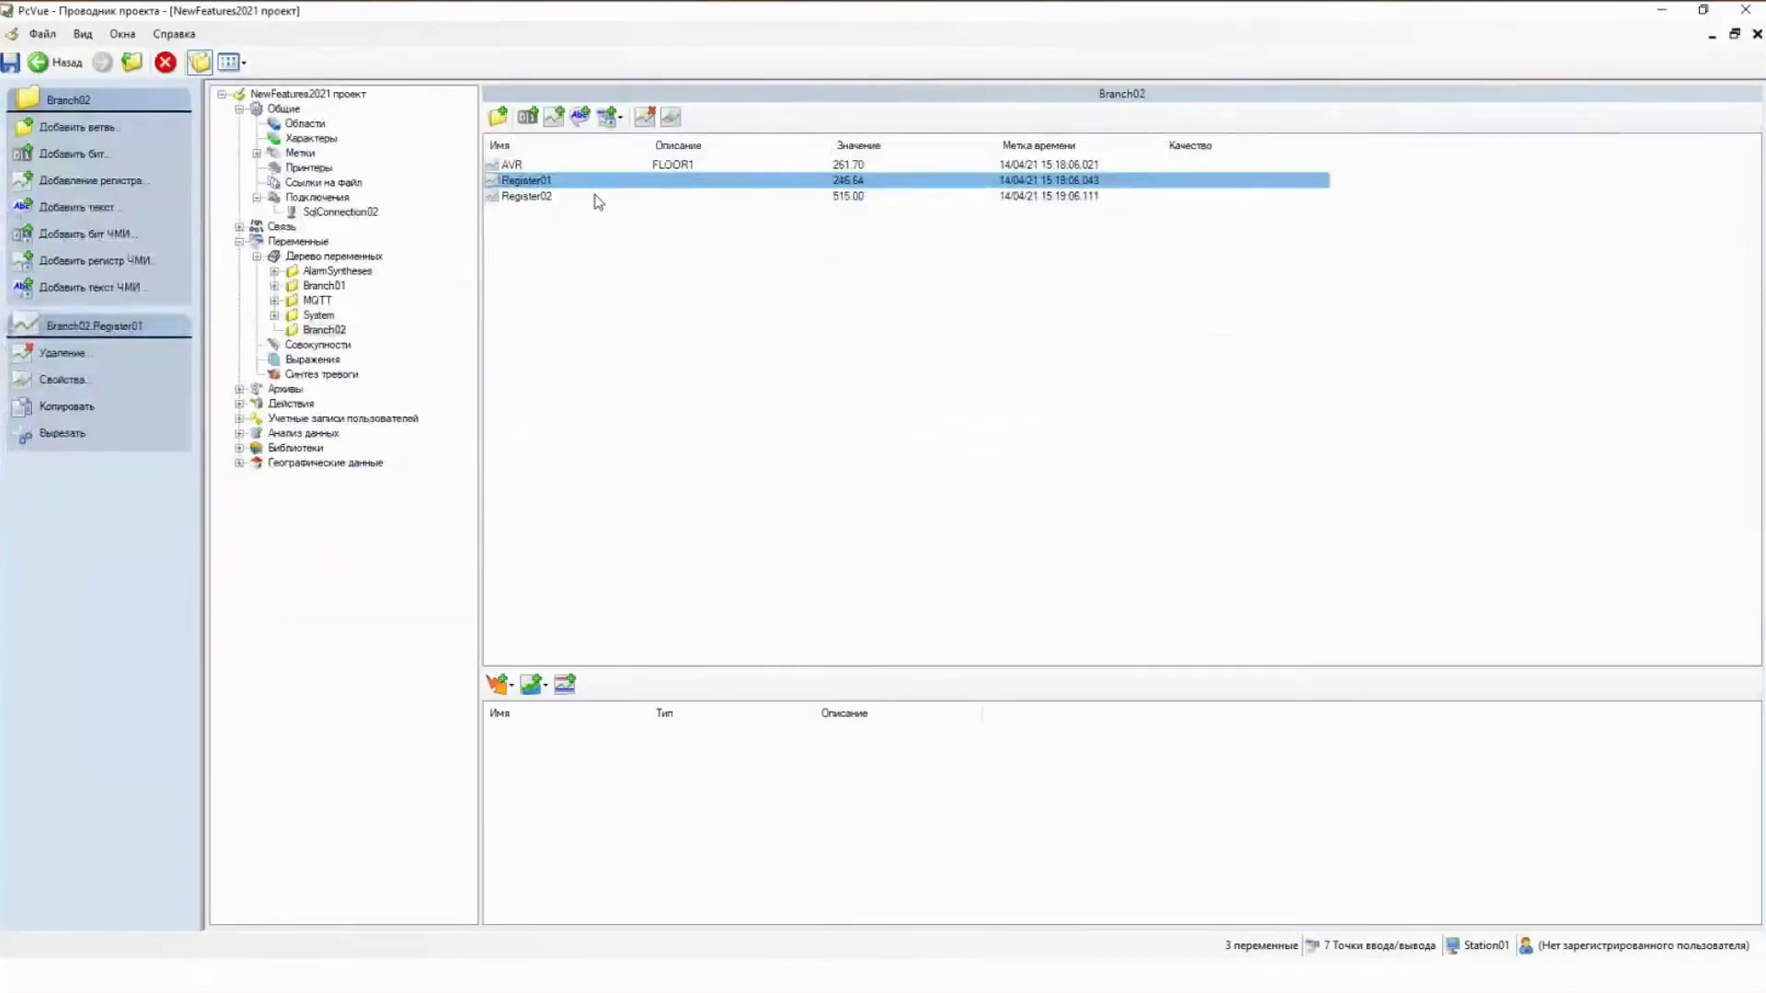
# Step: Browse the variables tree to the Version branch under System.LocalHost
pyautogui.click(319, 315)
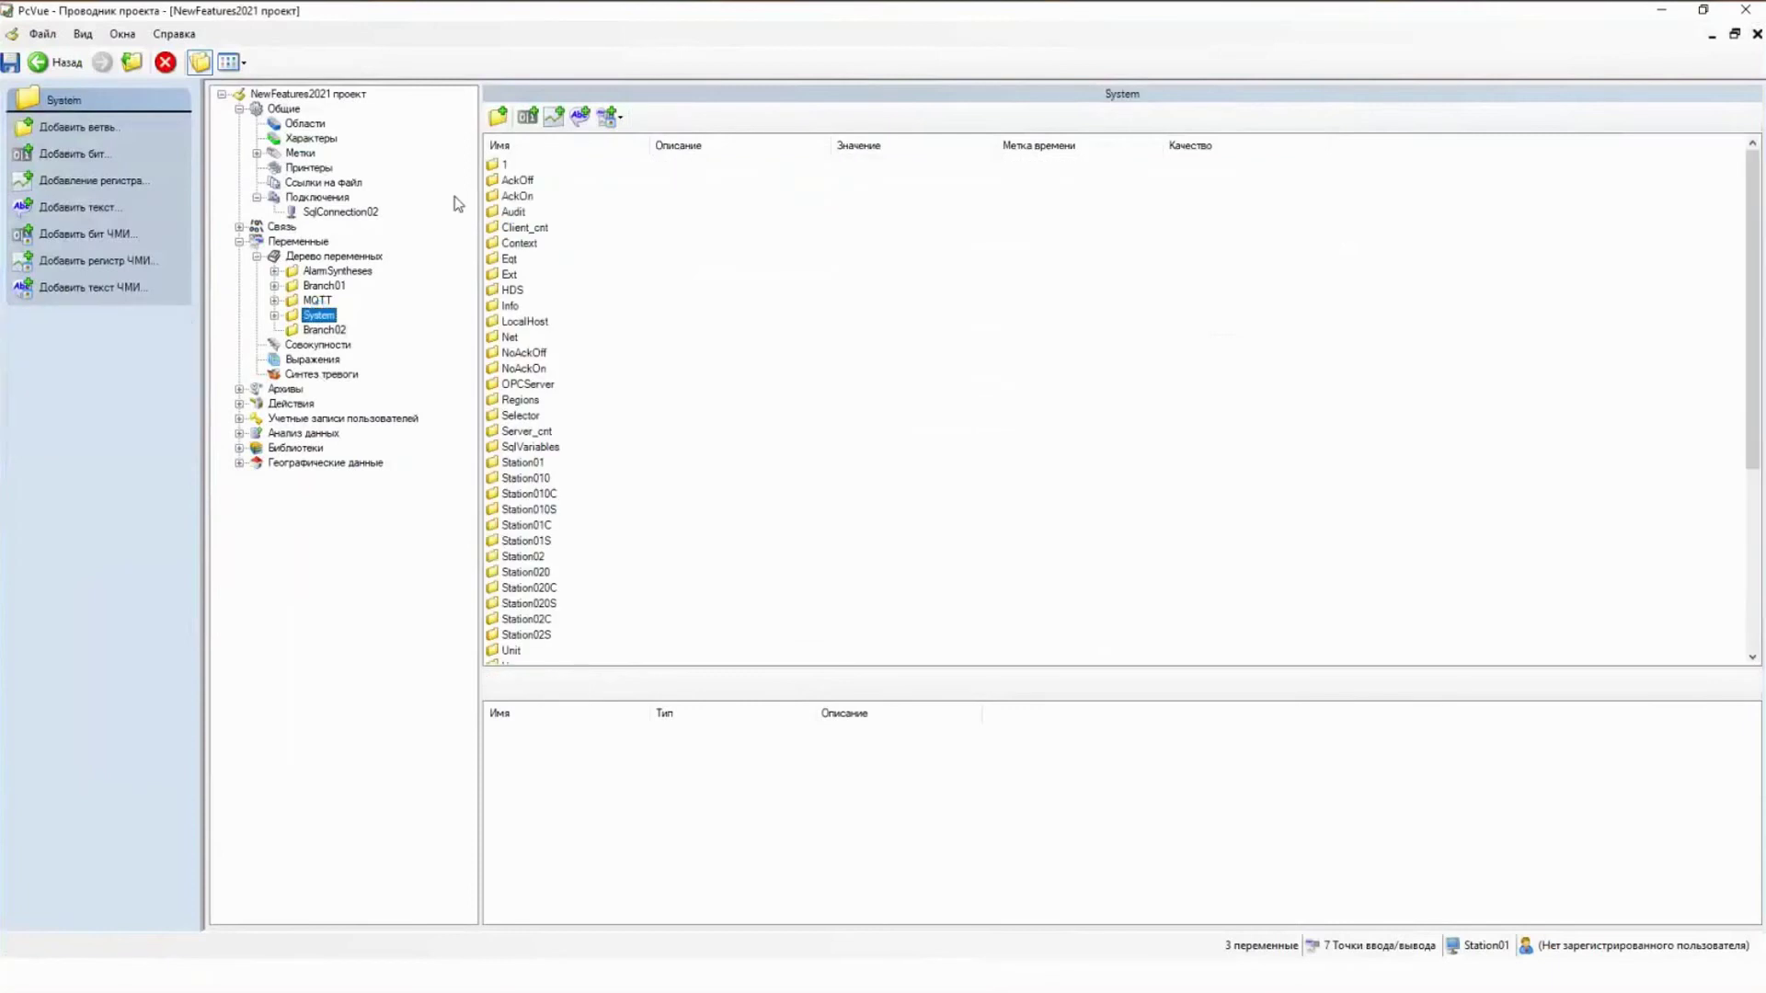
pyautogui.scroll(-4, 658, 405)
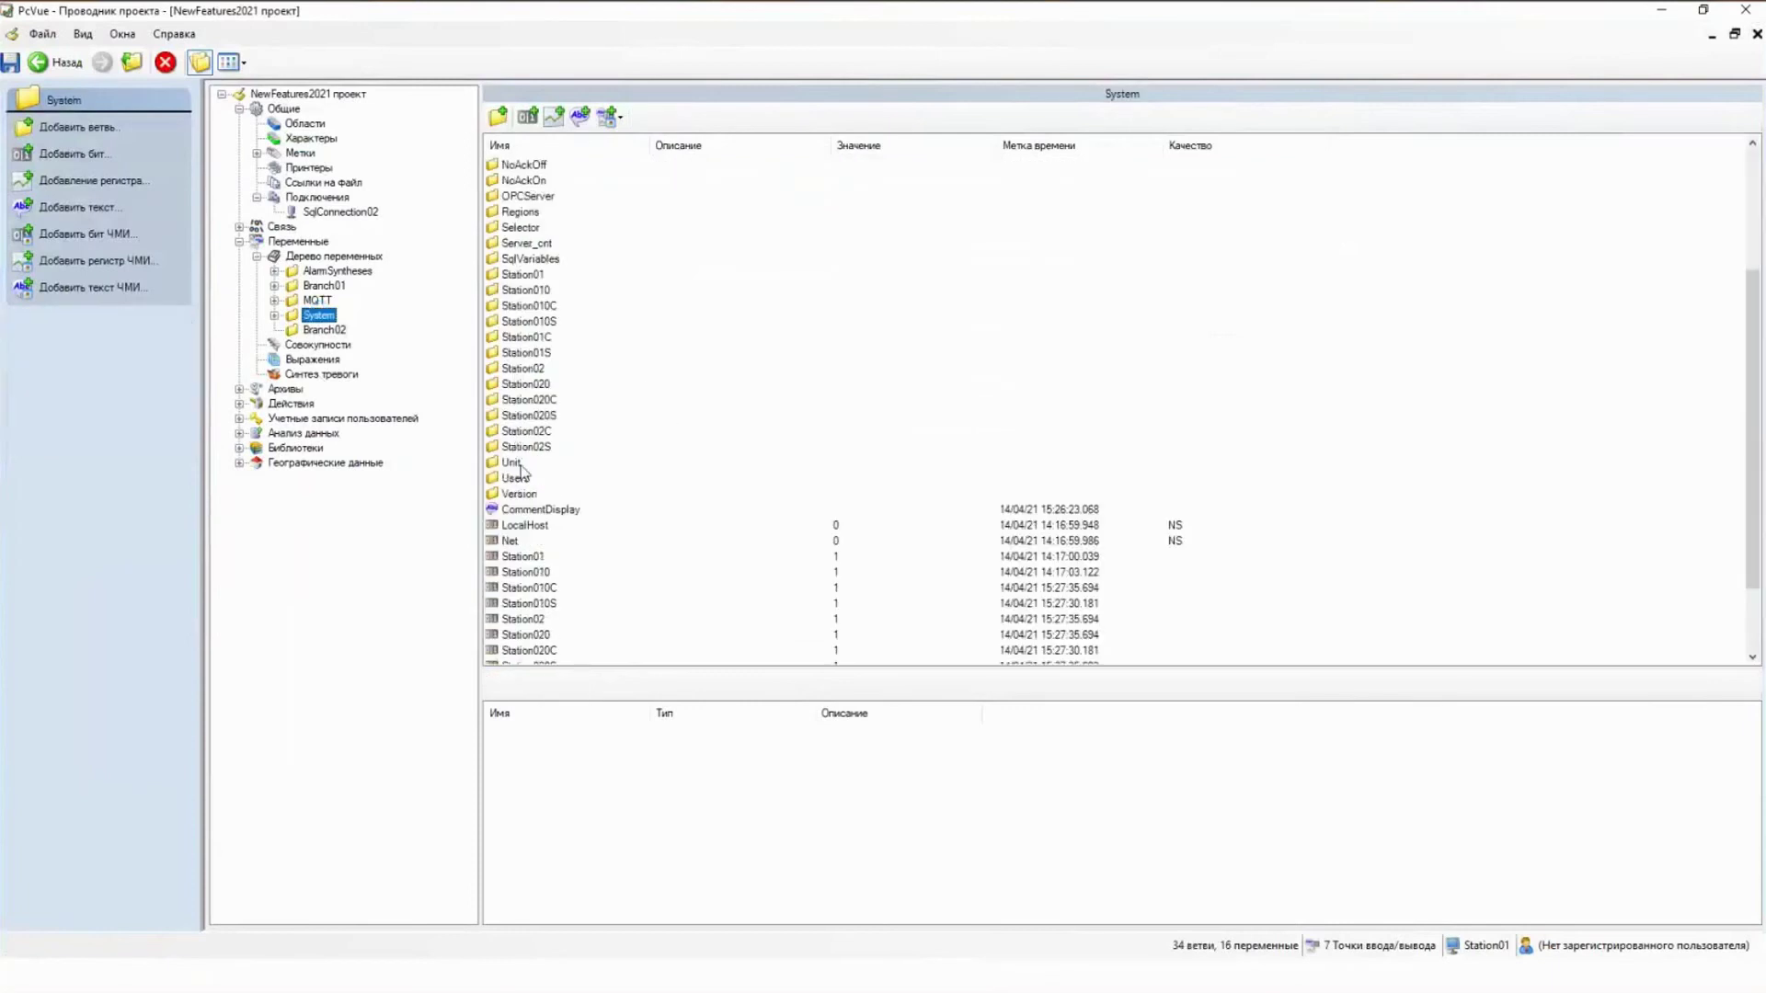
pyautogui.scroll(2, 521, 455)
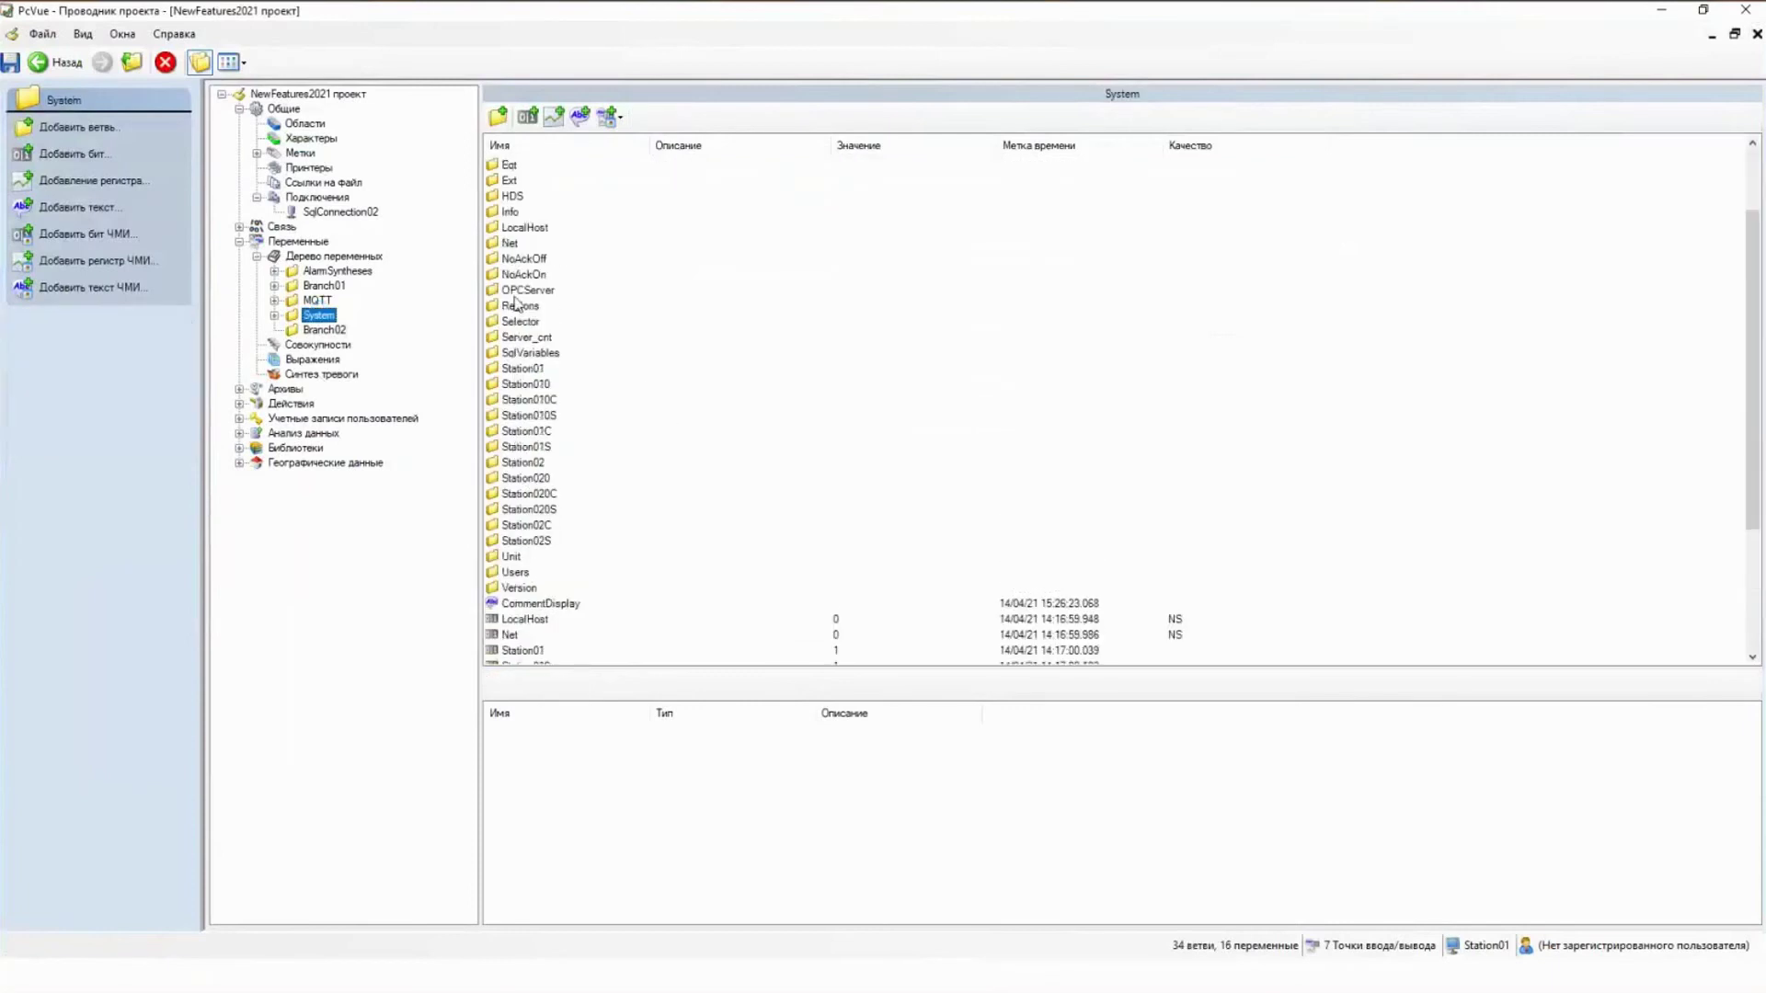
pyautogui.doubleClick(526, 228)
pyautogui.doubleClick(516, 385)
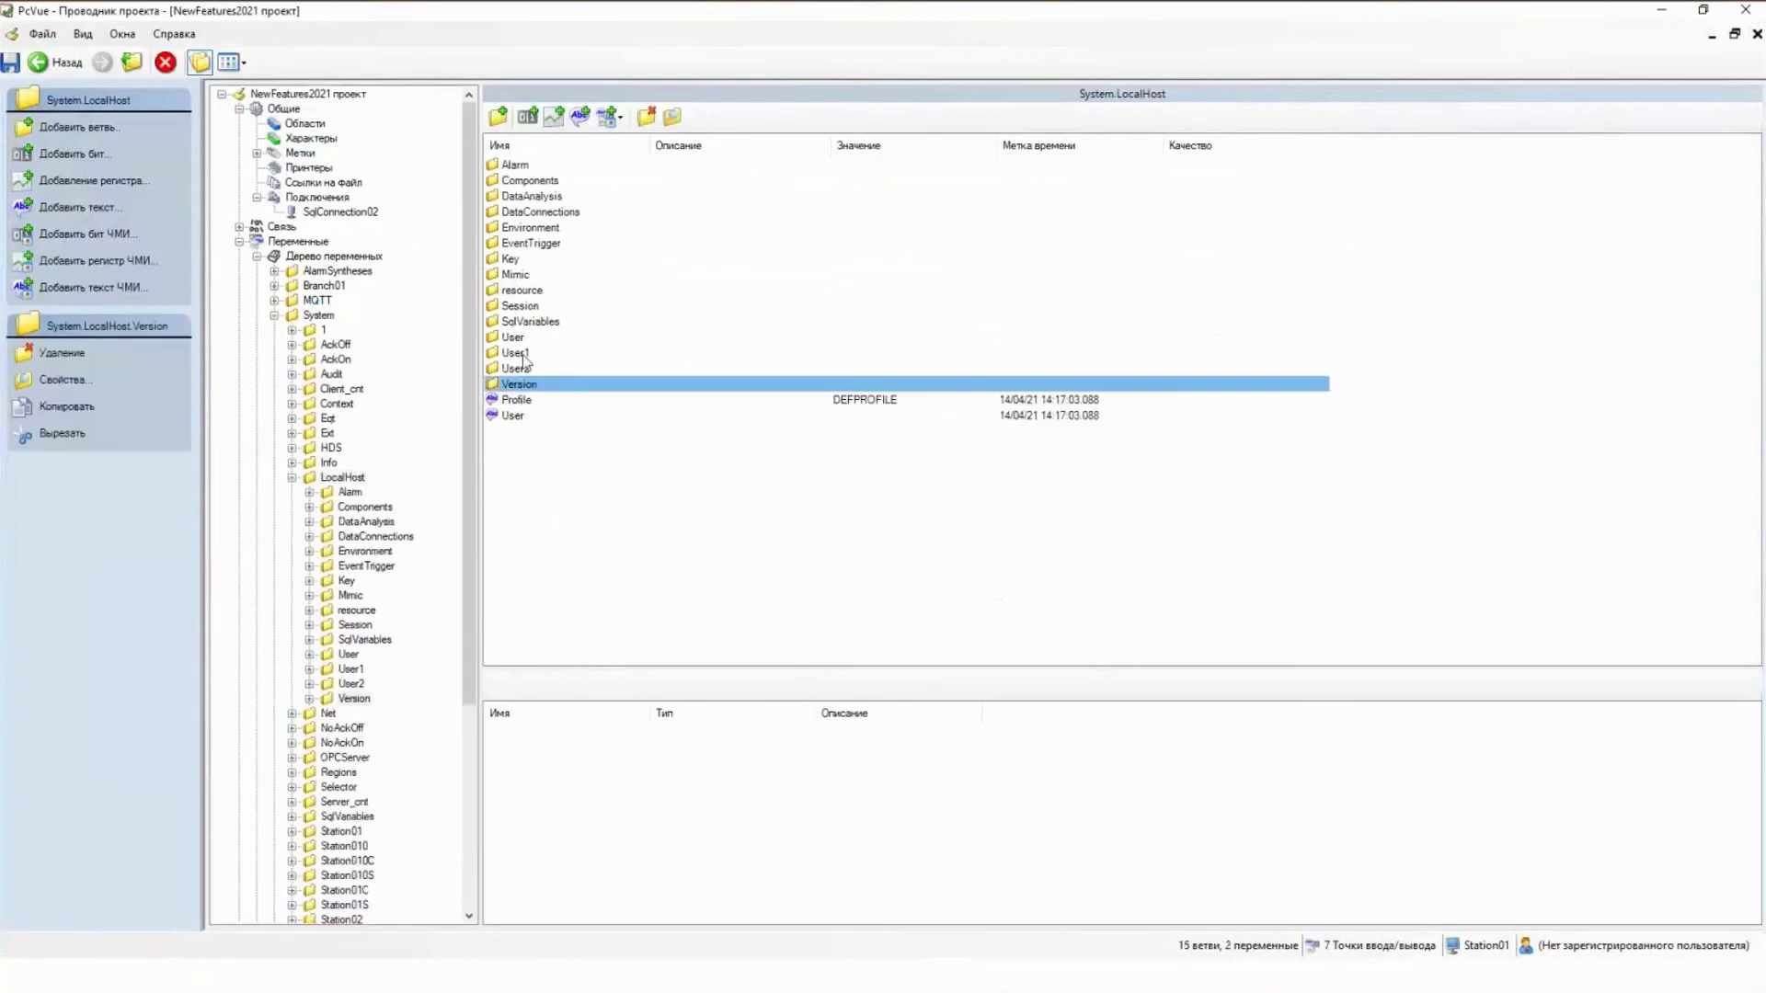
# Step: Open the Reference branch under System.LocalHost.Version, select the ProjectIsNotCurrentRef variable, and minimize the project explorer
pyautogui.doubleClick(544, 165)
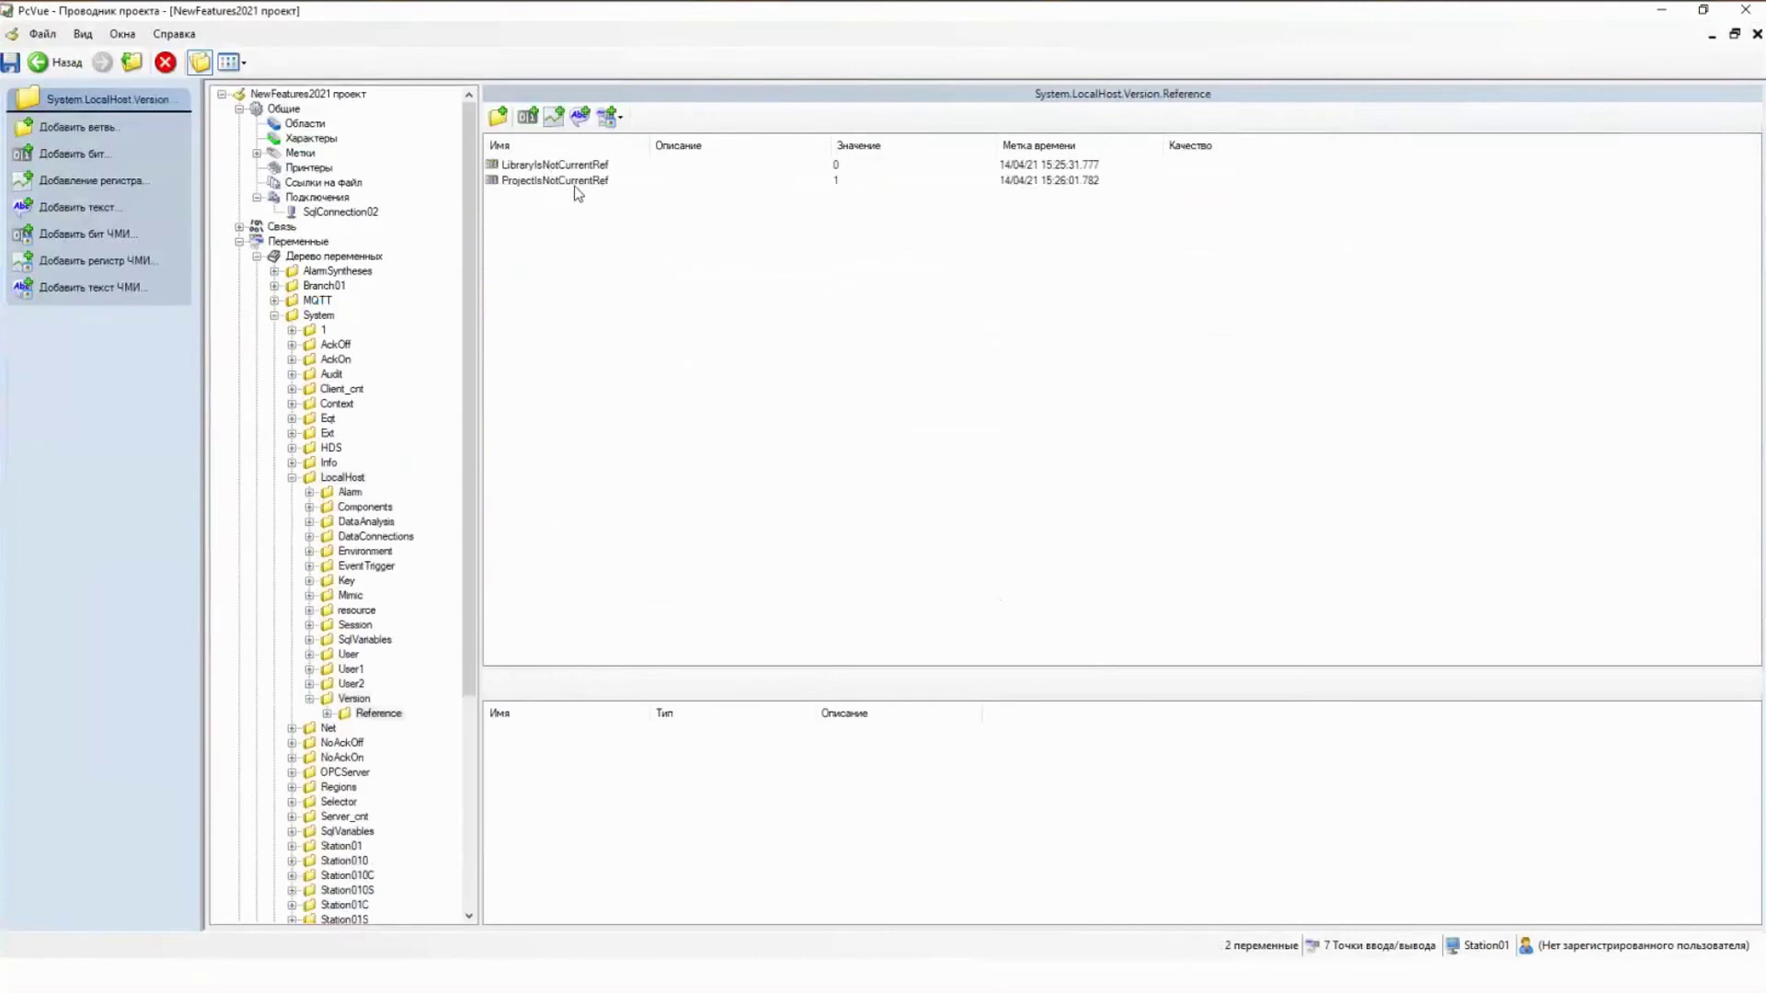
pyautogui.click(574, 183)
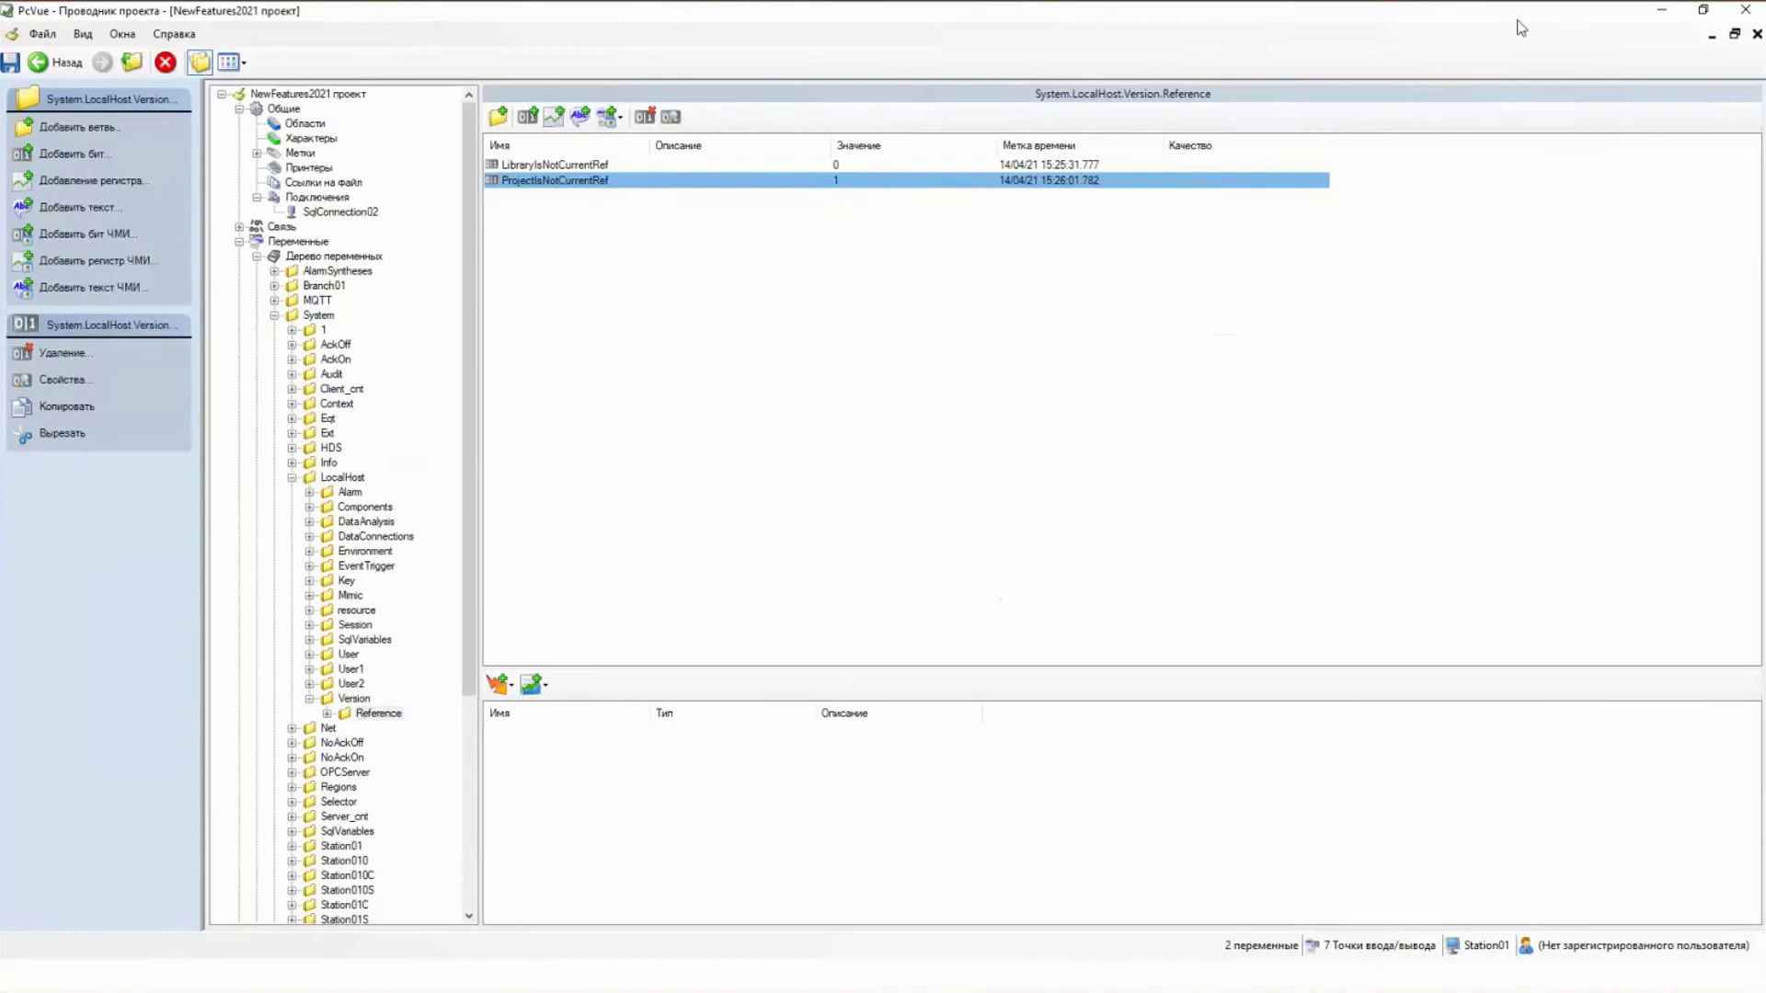
pyautogui.click(1662, 15)
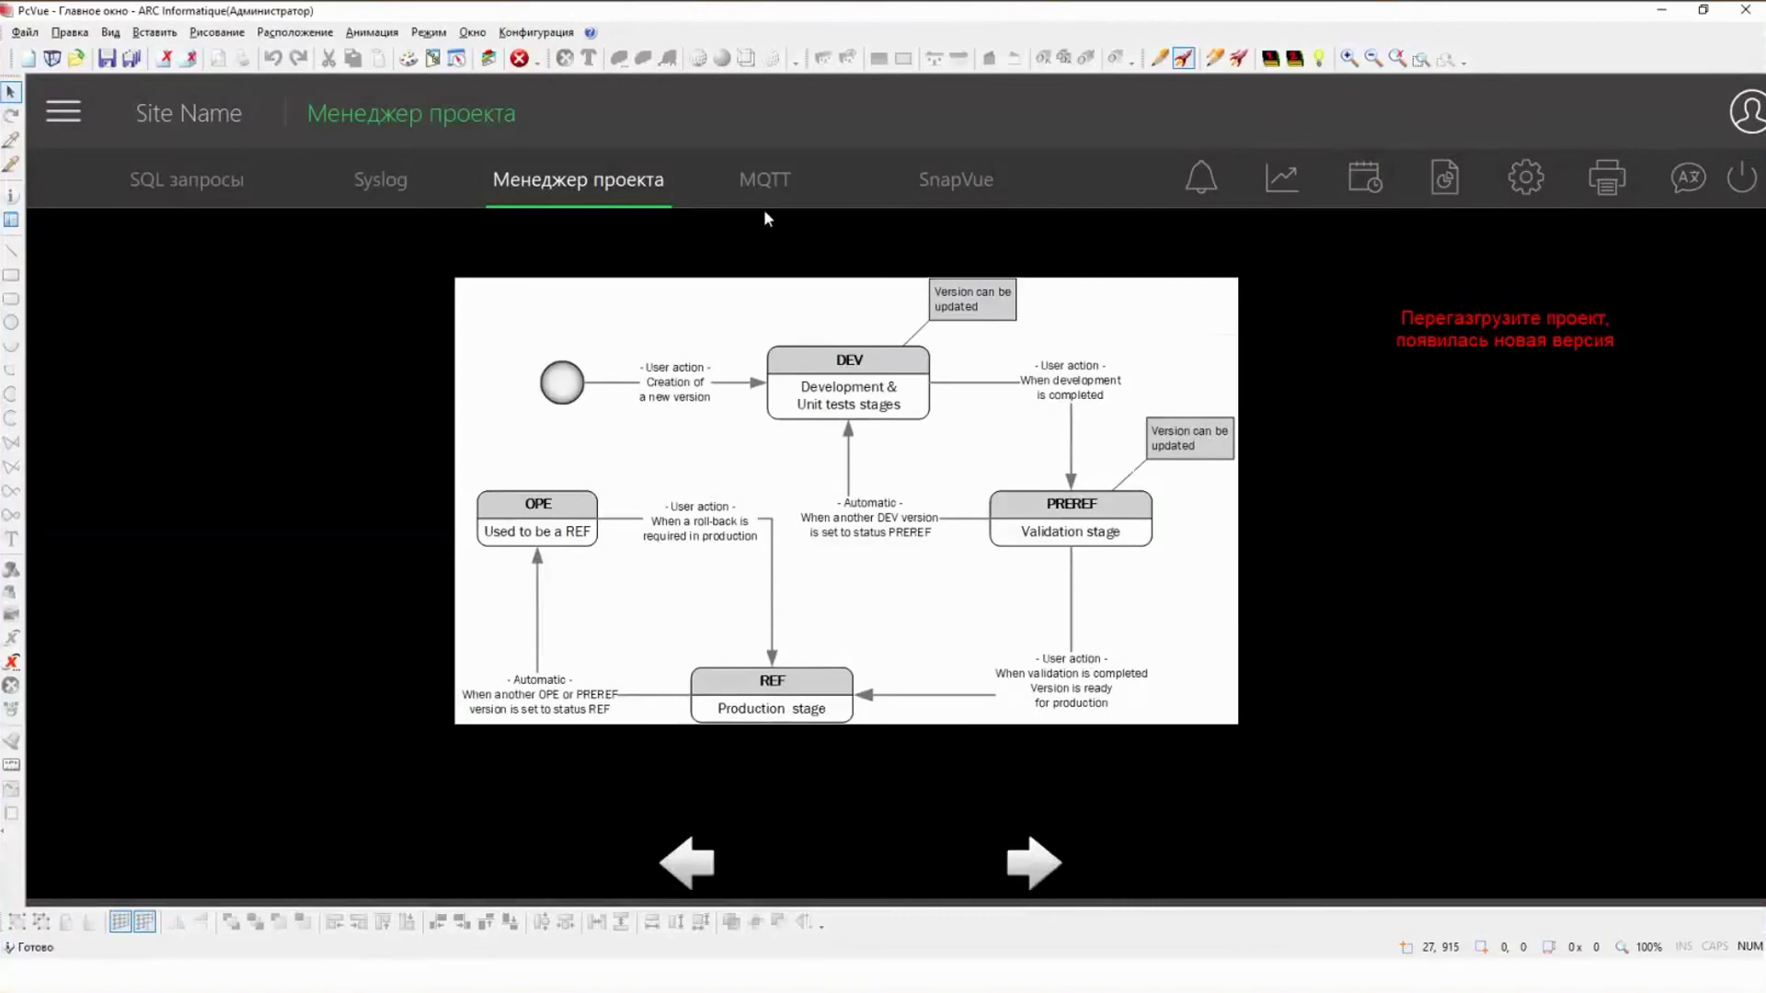
# Step: Open the MQTT page and check the mosquitto service in Task Manager before minimizing it
pyautogui.click(765, 181)
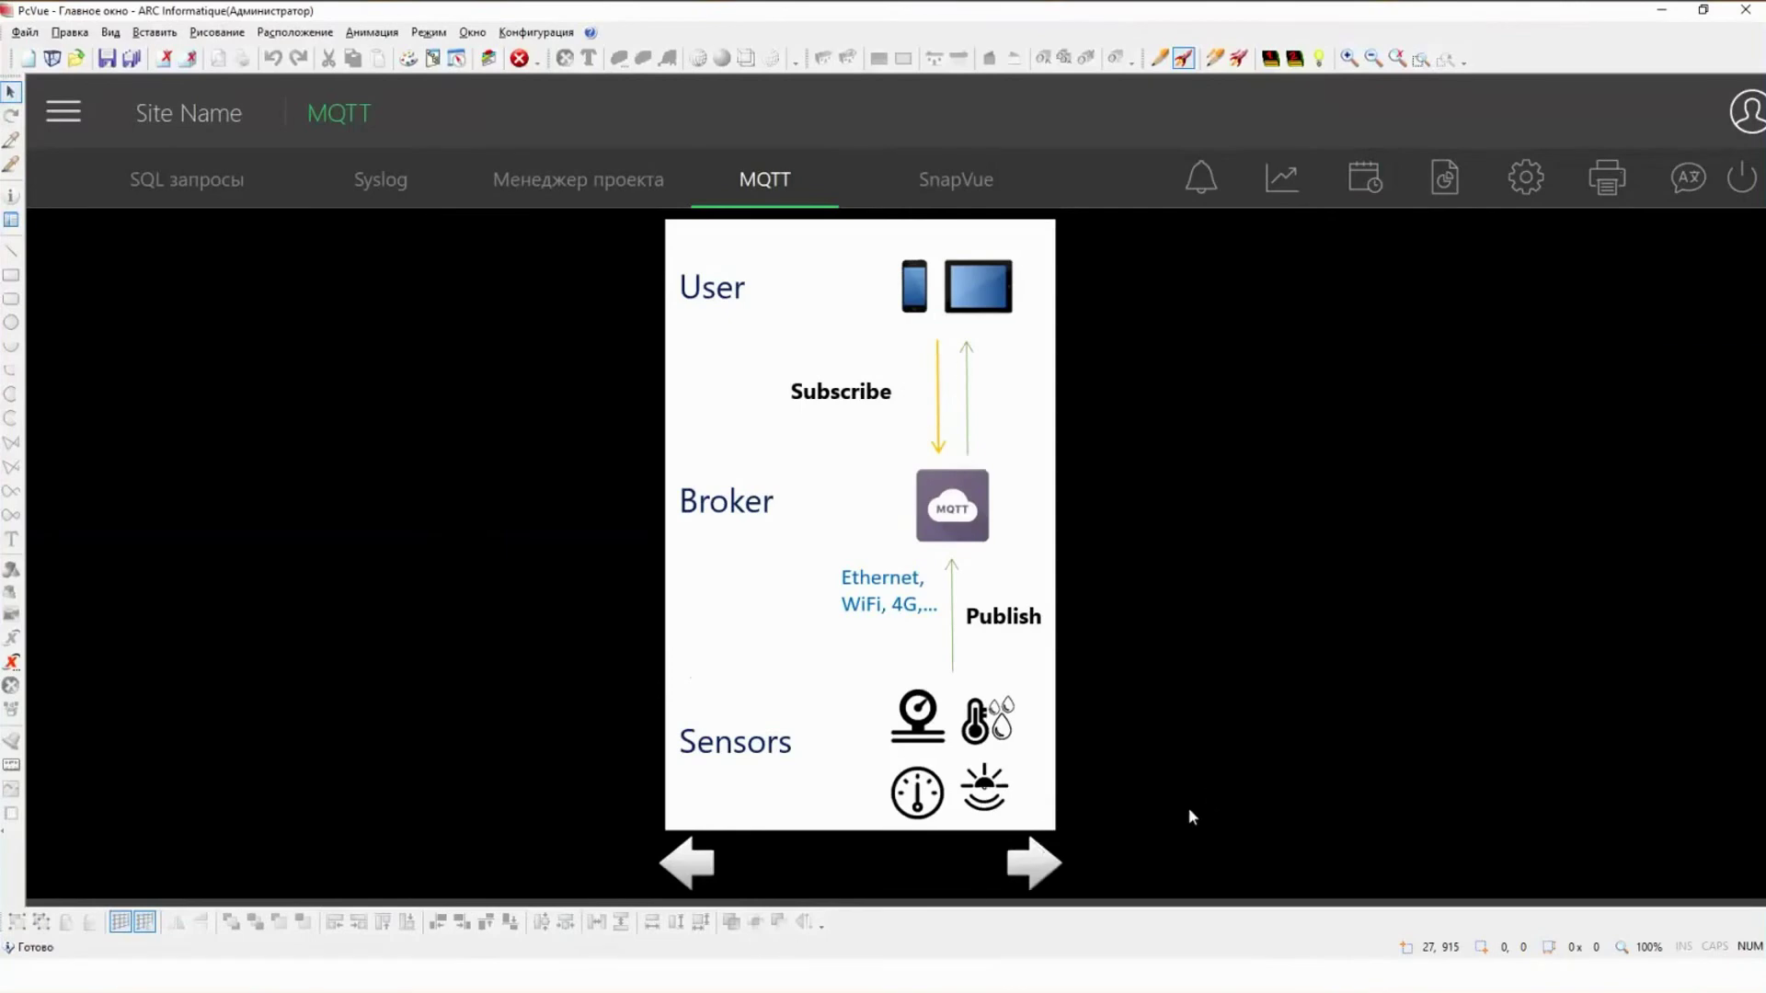
pyautogui.press('super')
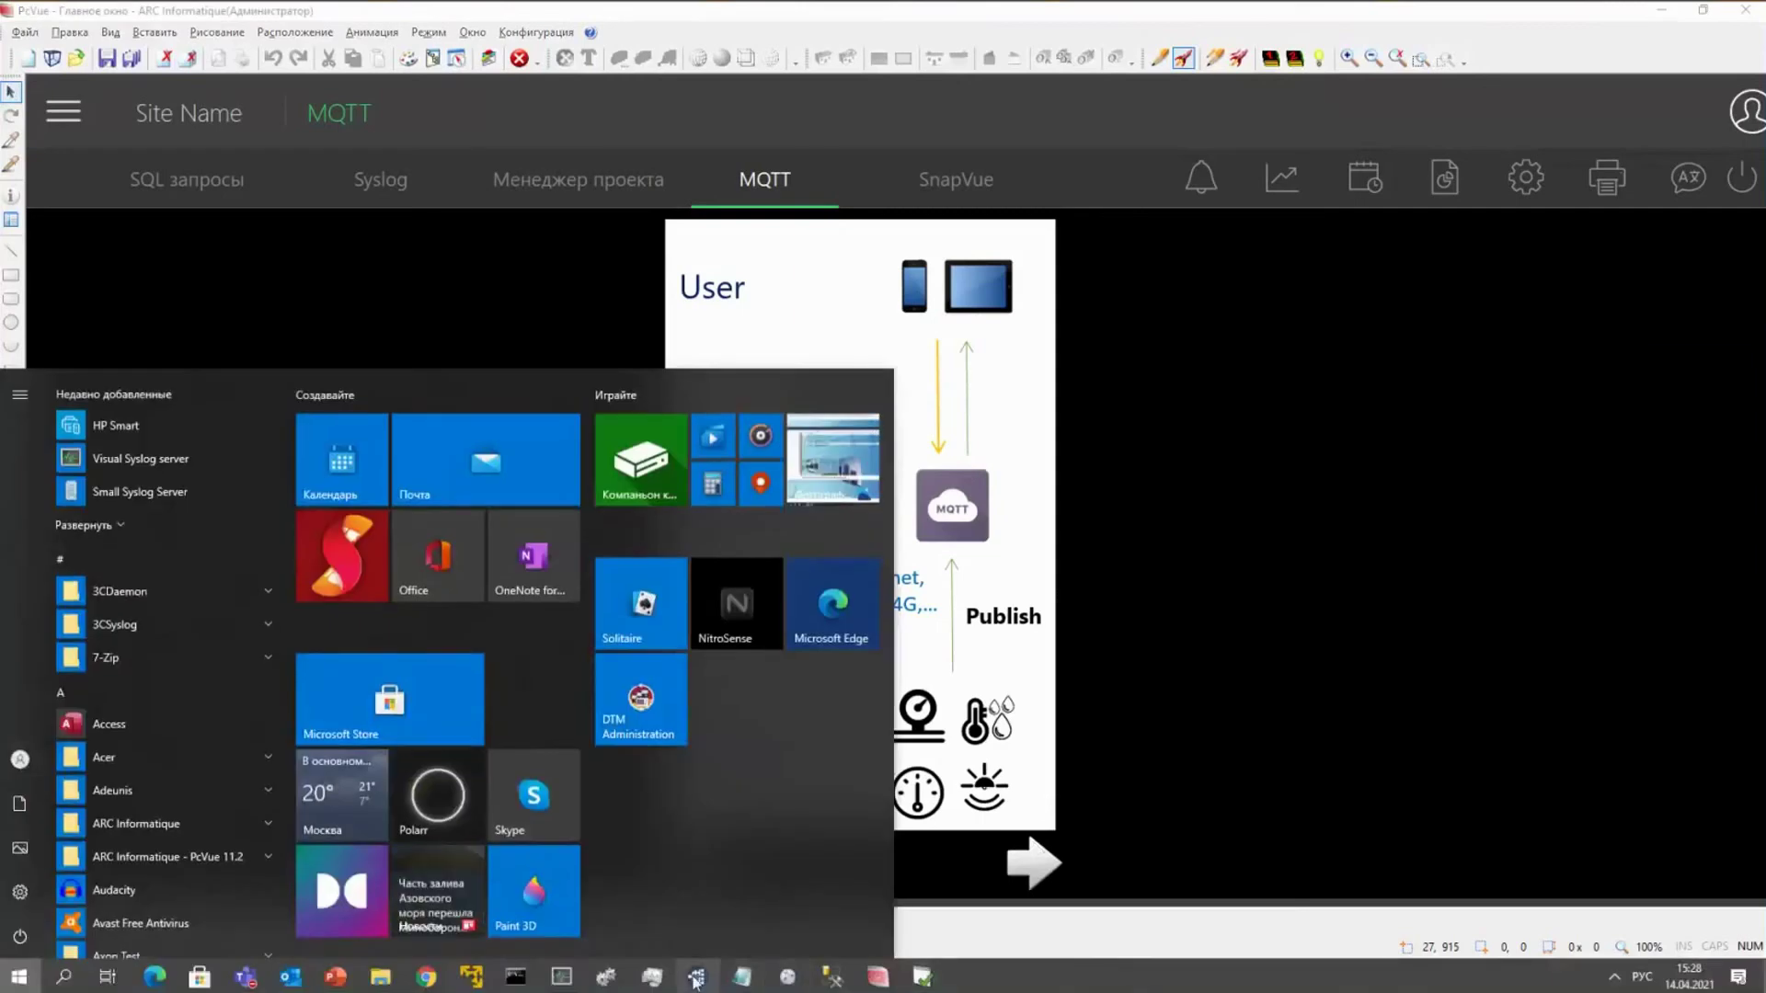
pyautogui.click(649, 978)
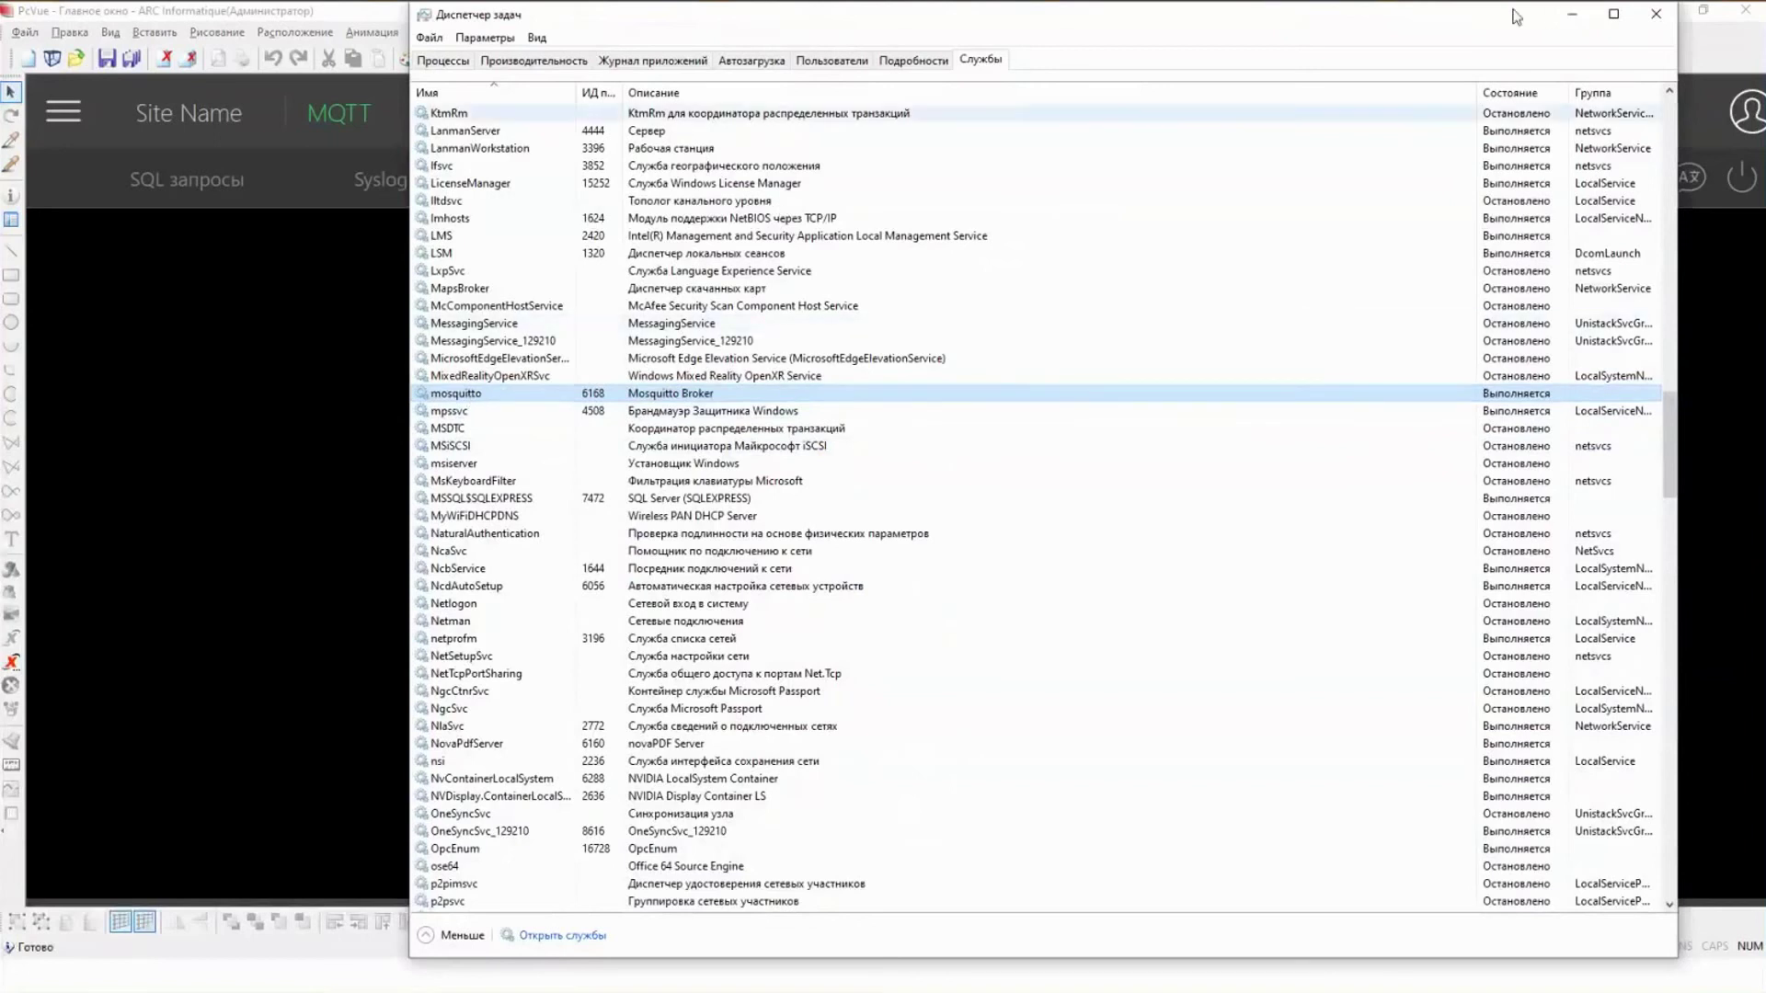
pyautogui.click(1584, 24)
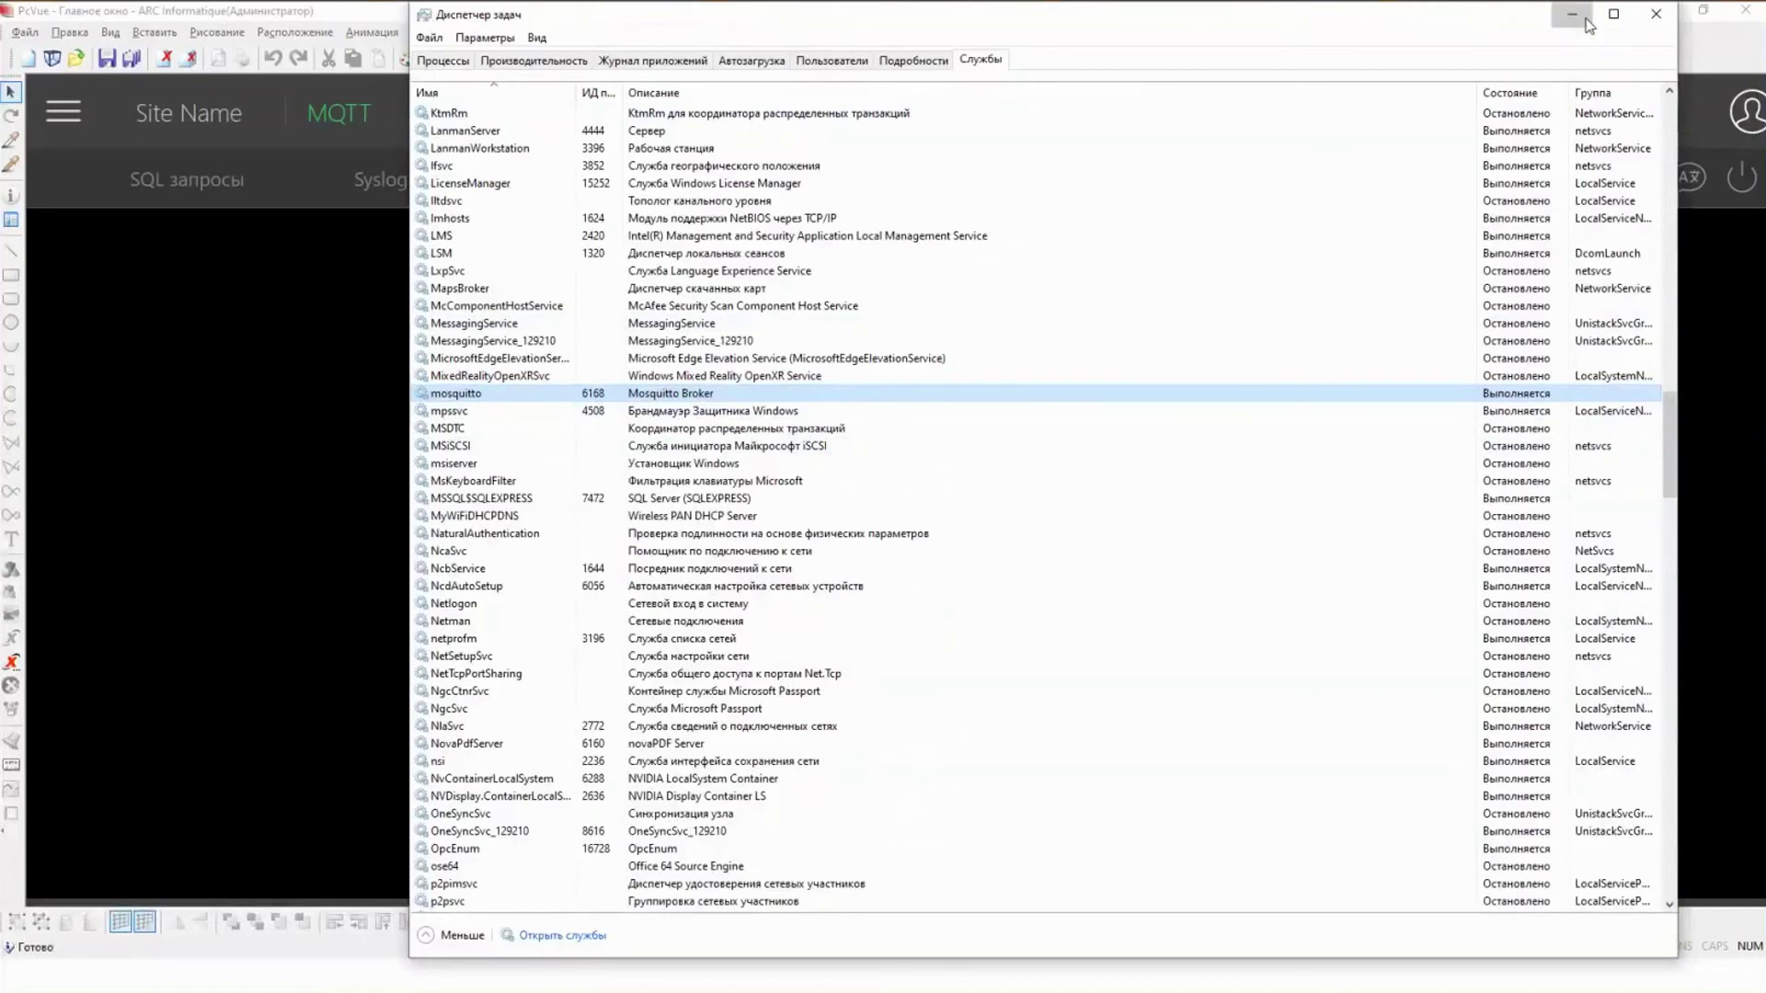
# Step: Switch to MQTT Explorer to view the broker's topics, reposition its window, and minimize it
pyautogui.press('super')
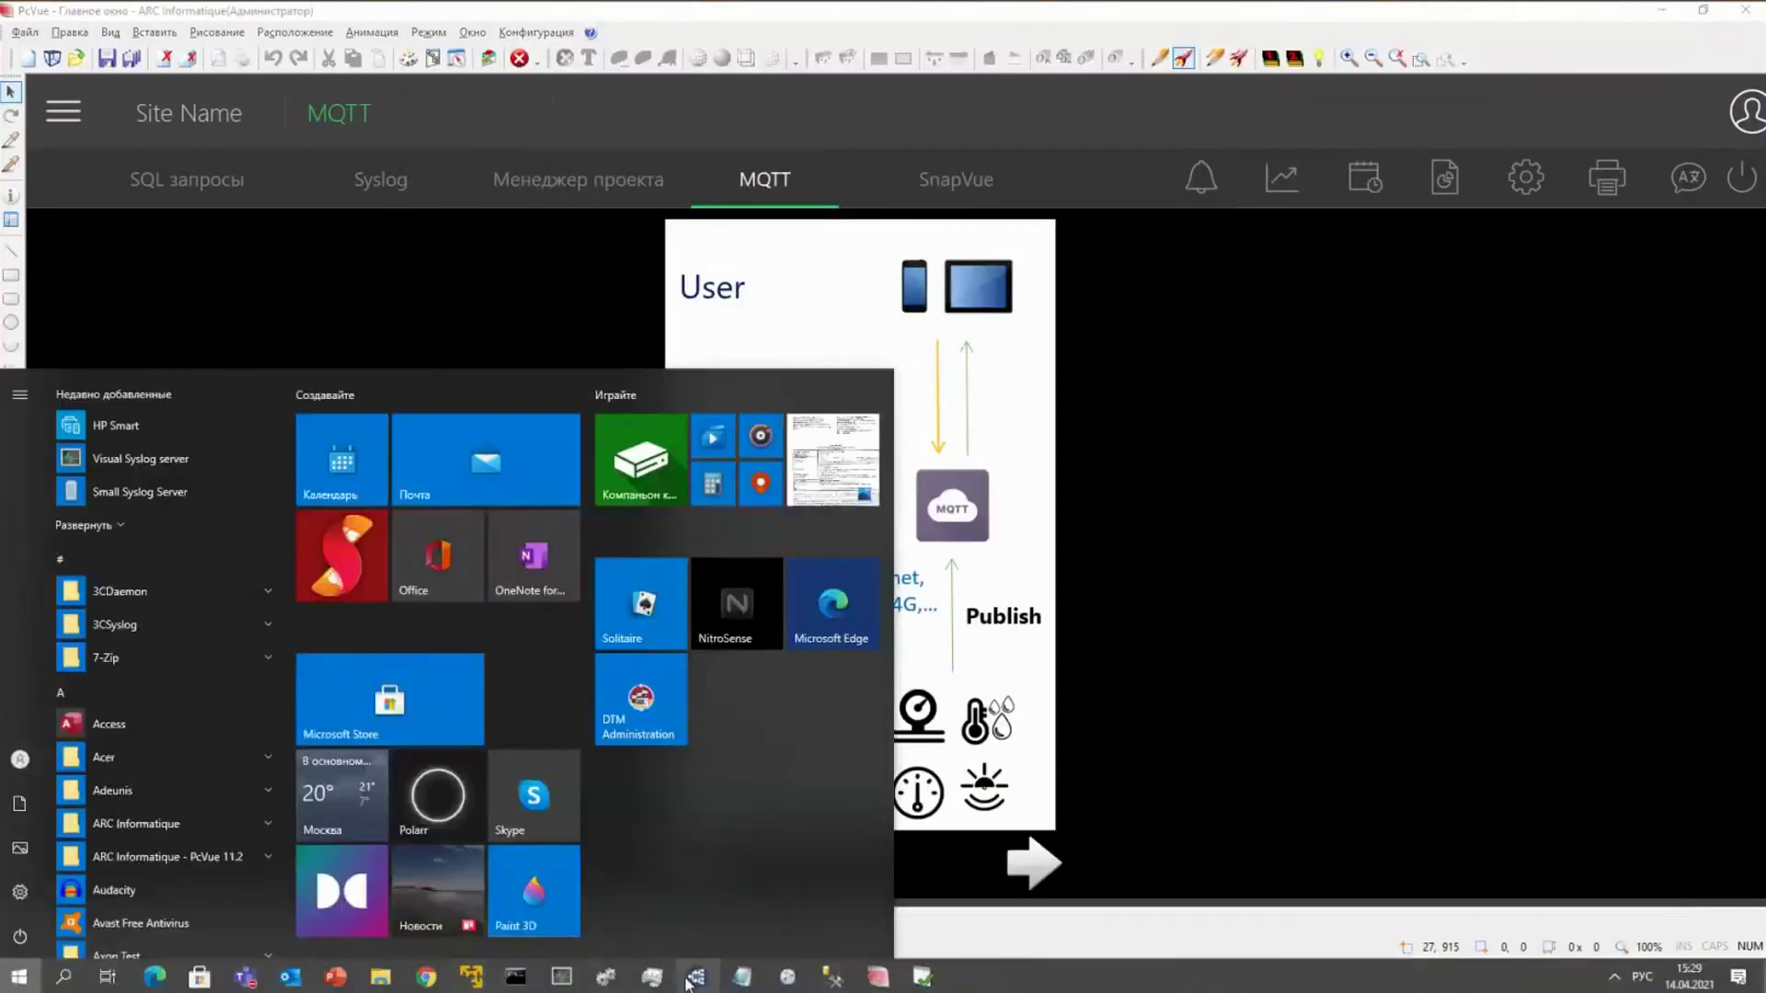
pyautogui.click(692, 977)
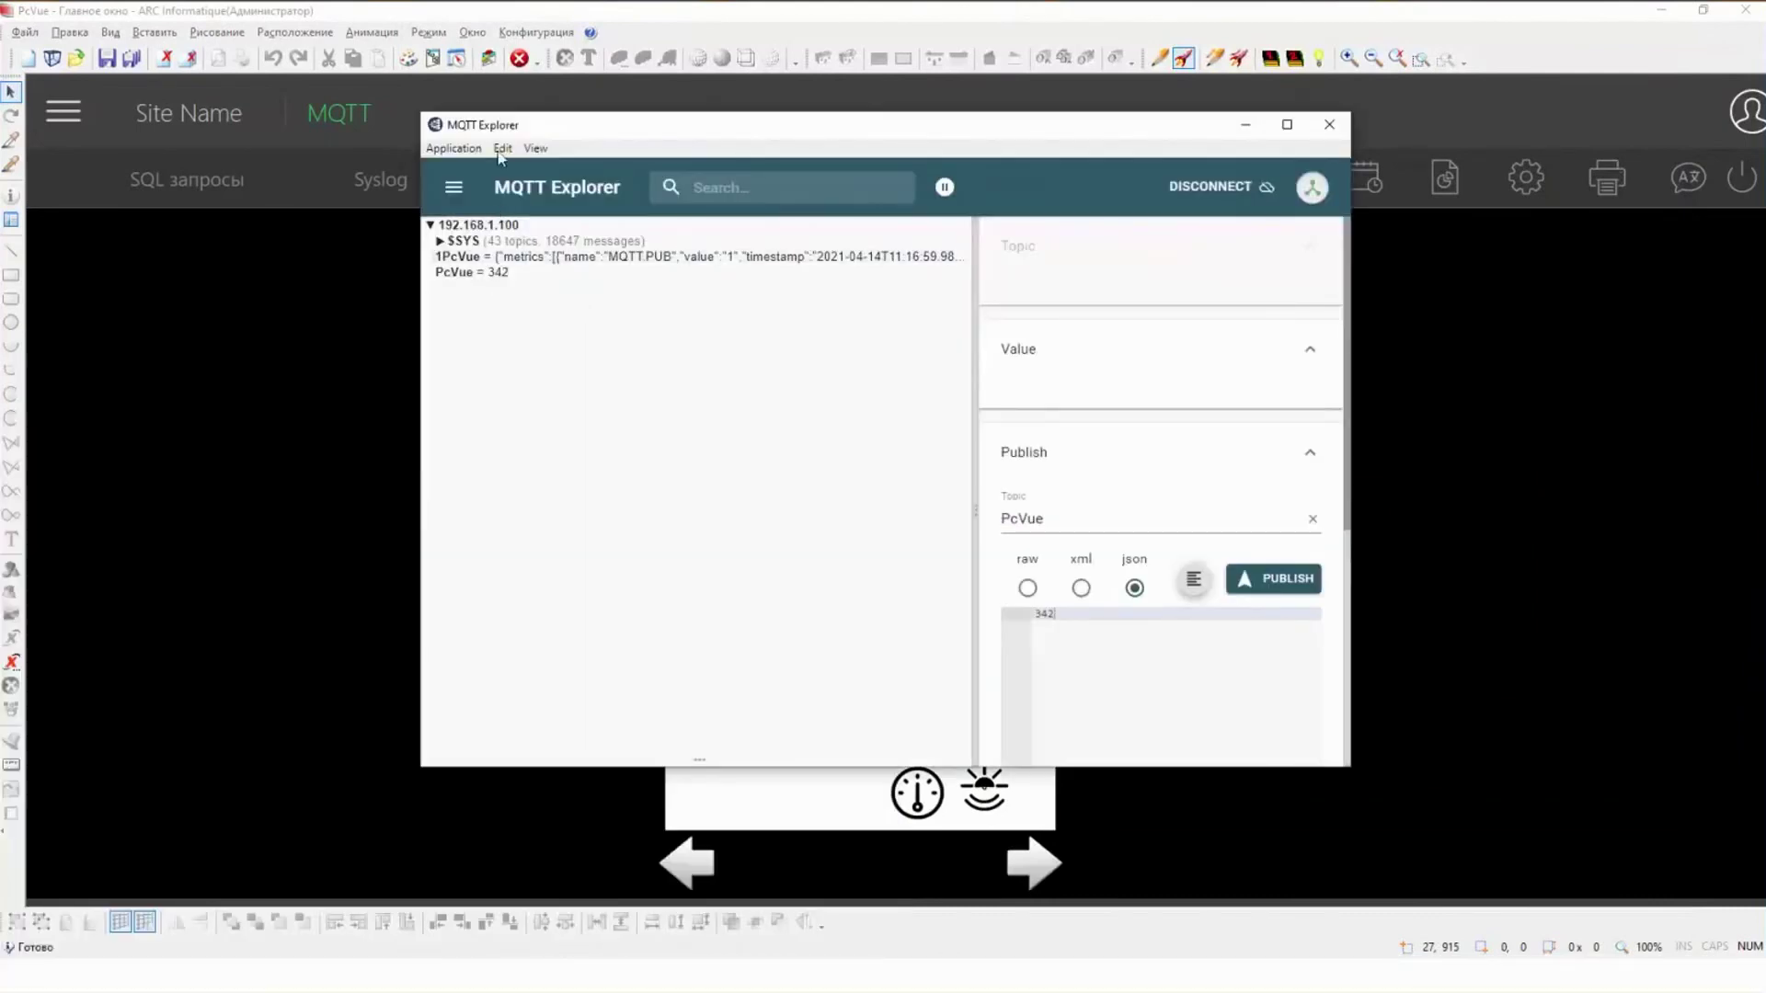
pyautogui.moveTo(586, 125); pyautogui.dragTo(531, 143)
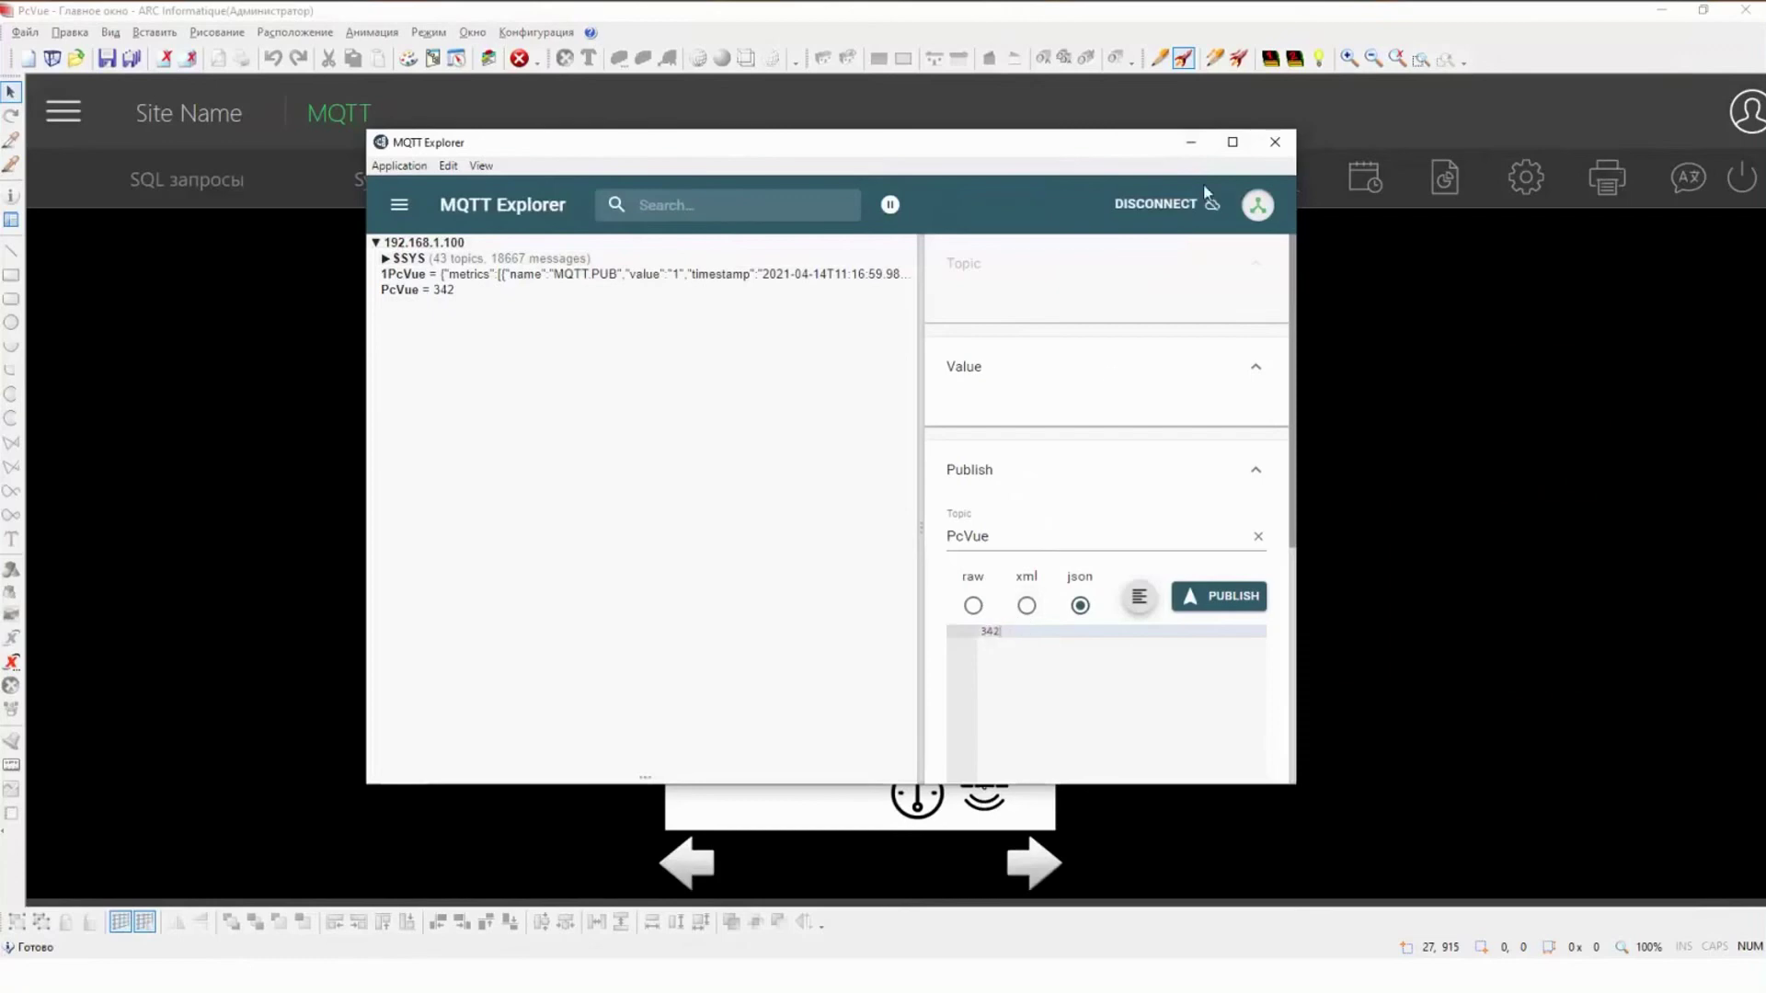
pyautogui.click(1191, 142)
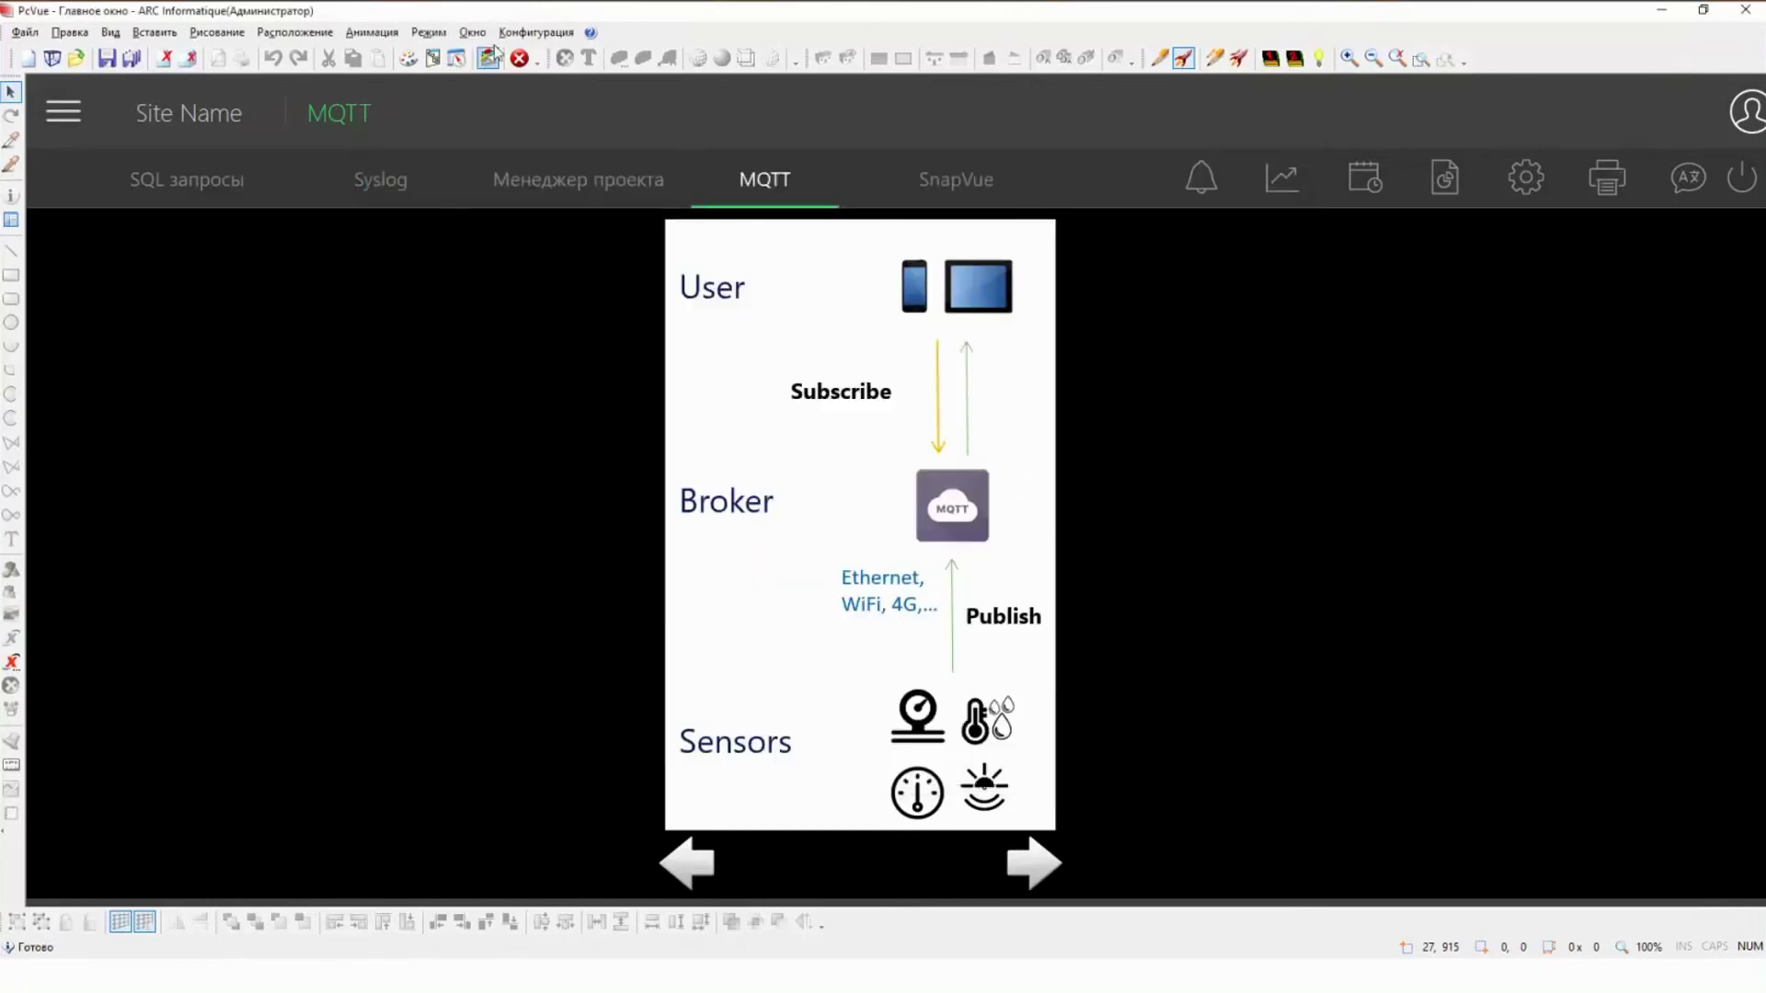
# Step: Return to the PcVue project explorer and browse the variables tree to the PUB and SUB variables in the MQTT branch
pyautogui.click(535, 32)
pyautogui.click(531, 58)
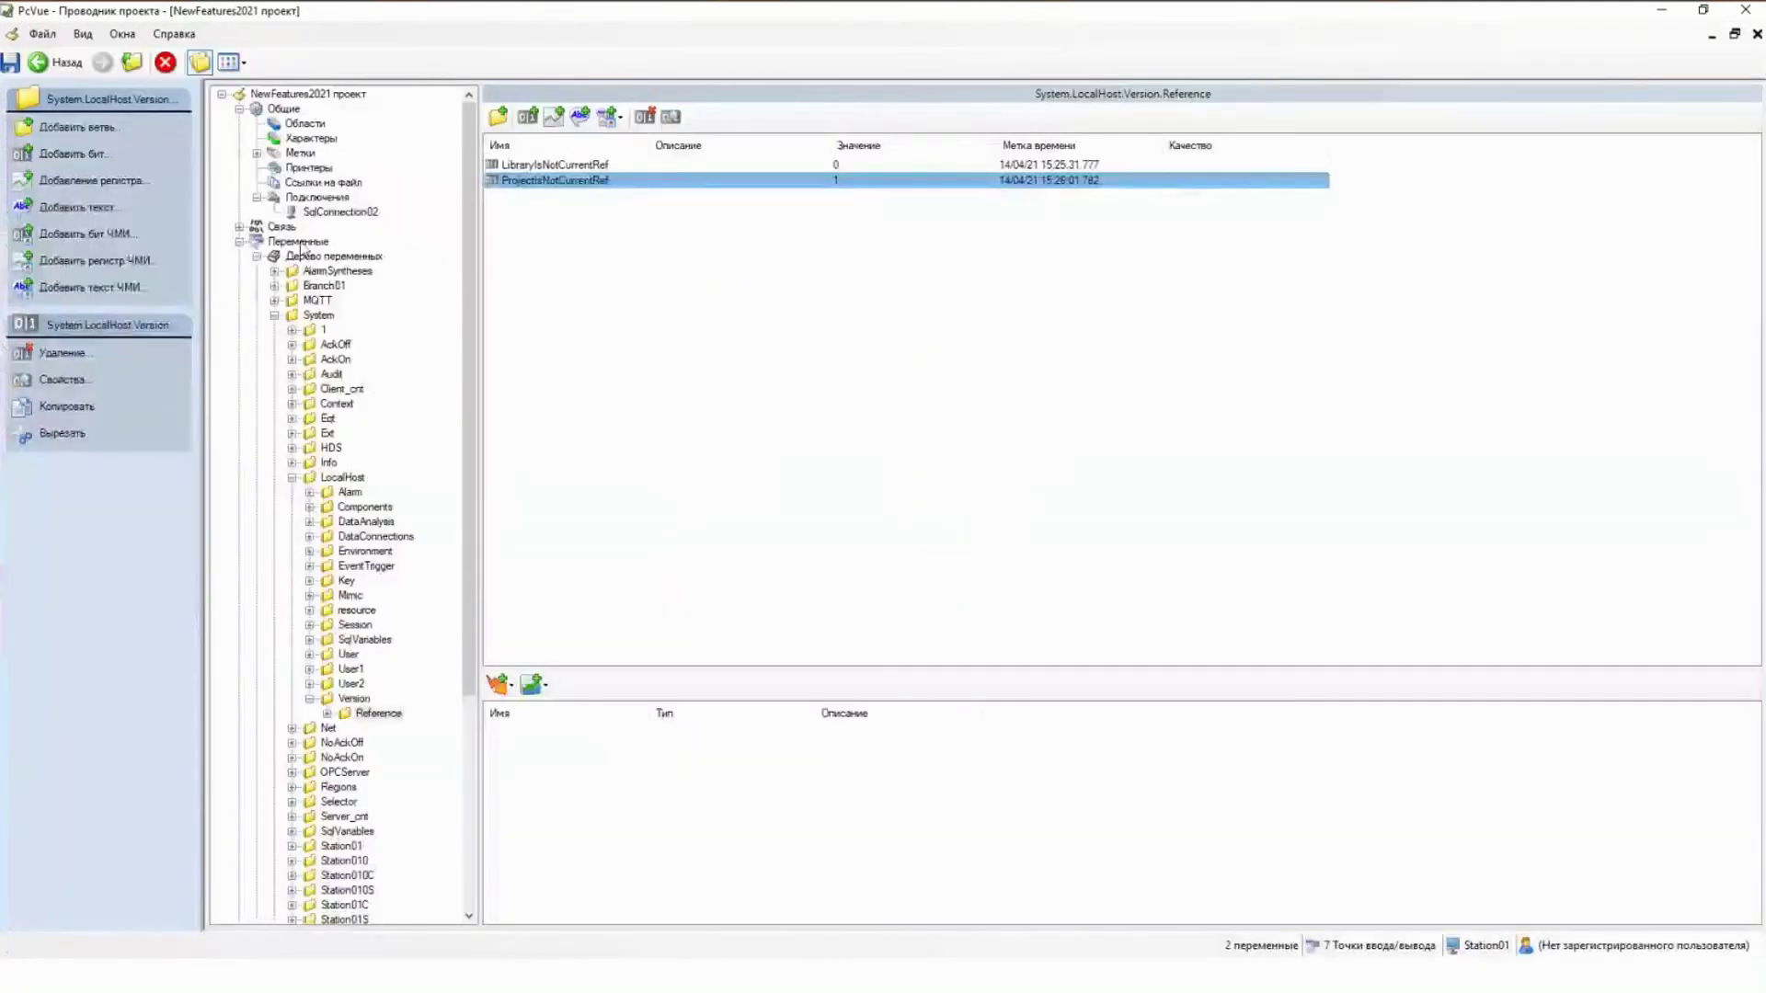
pyautogui.click(303, 241)
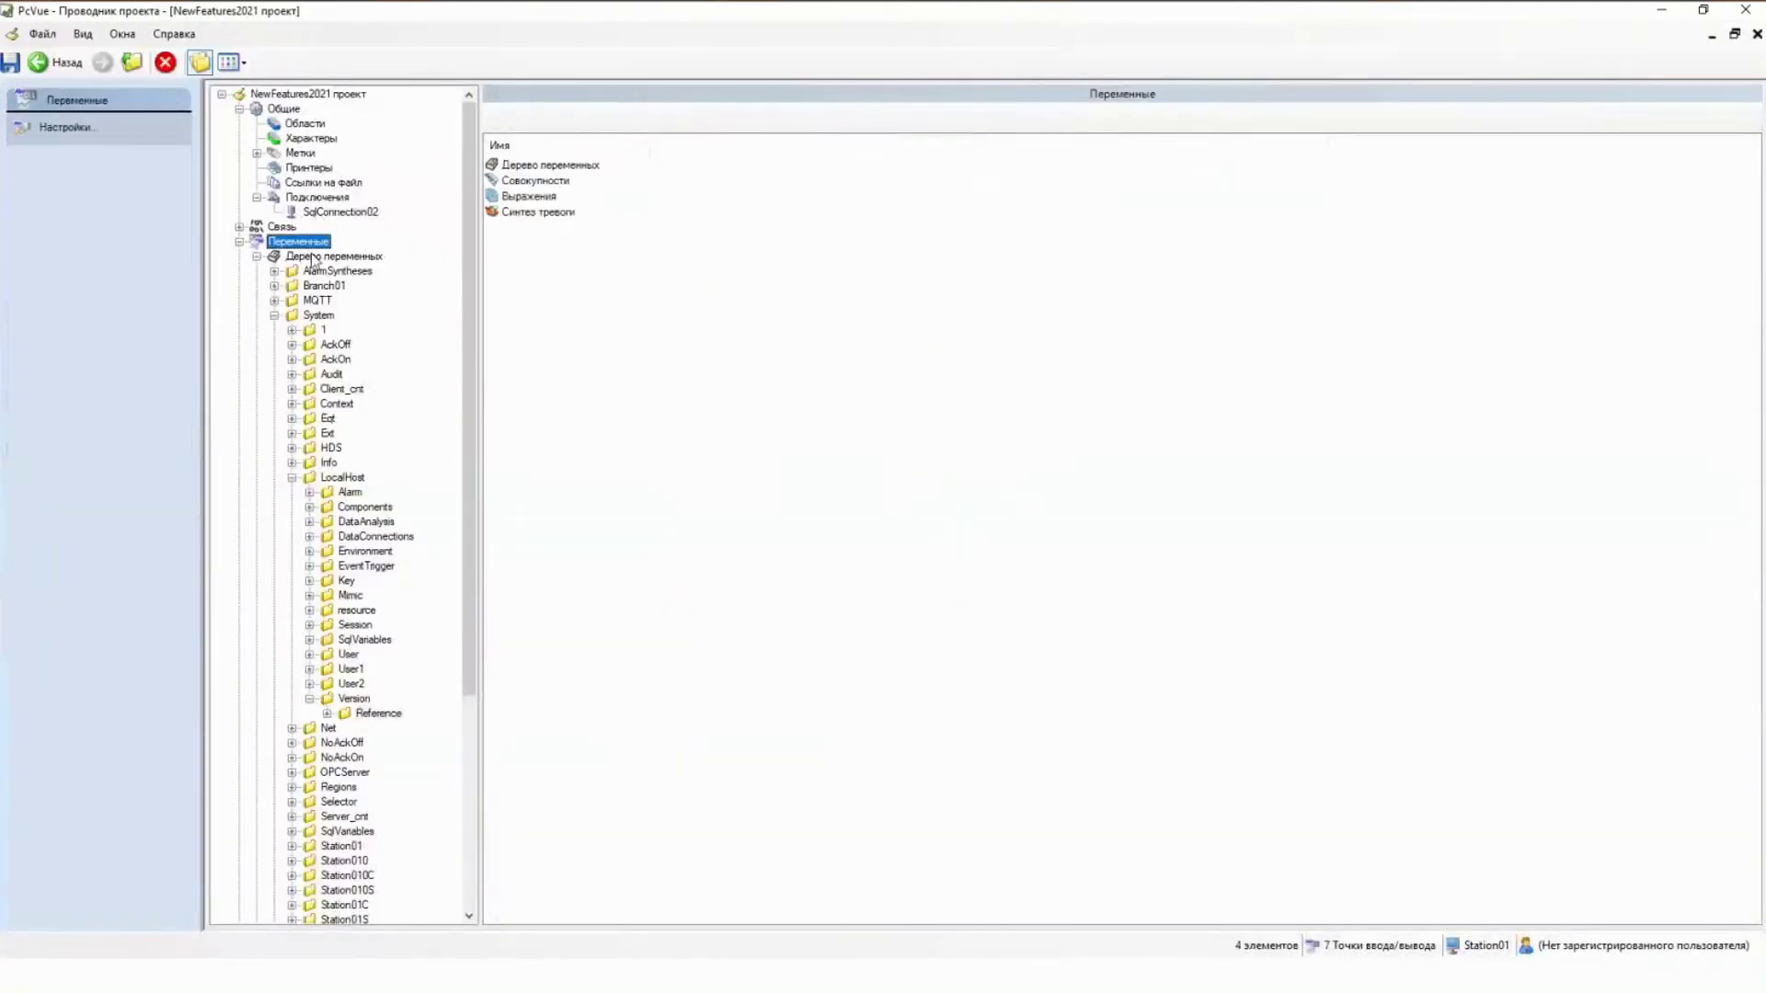
pyautogui.click(326, 255)
pyautogui.doubleClick(518, 196)
pyautogui.click(534, 185)
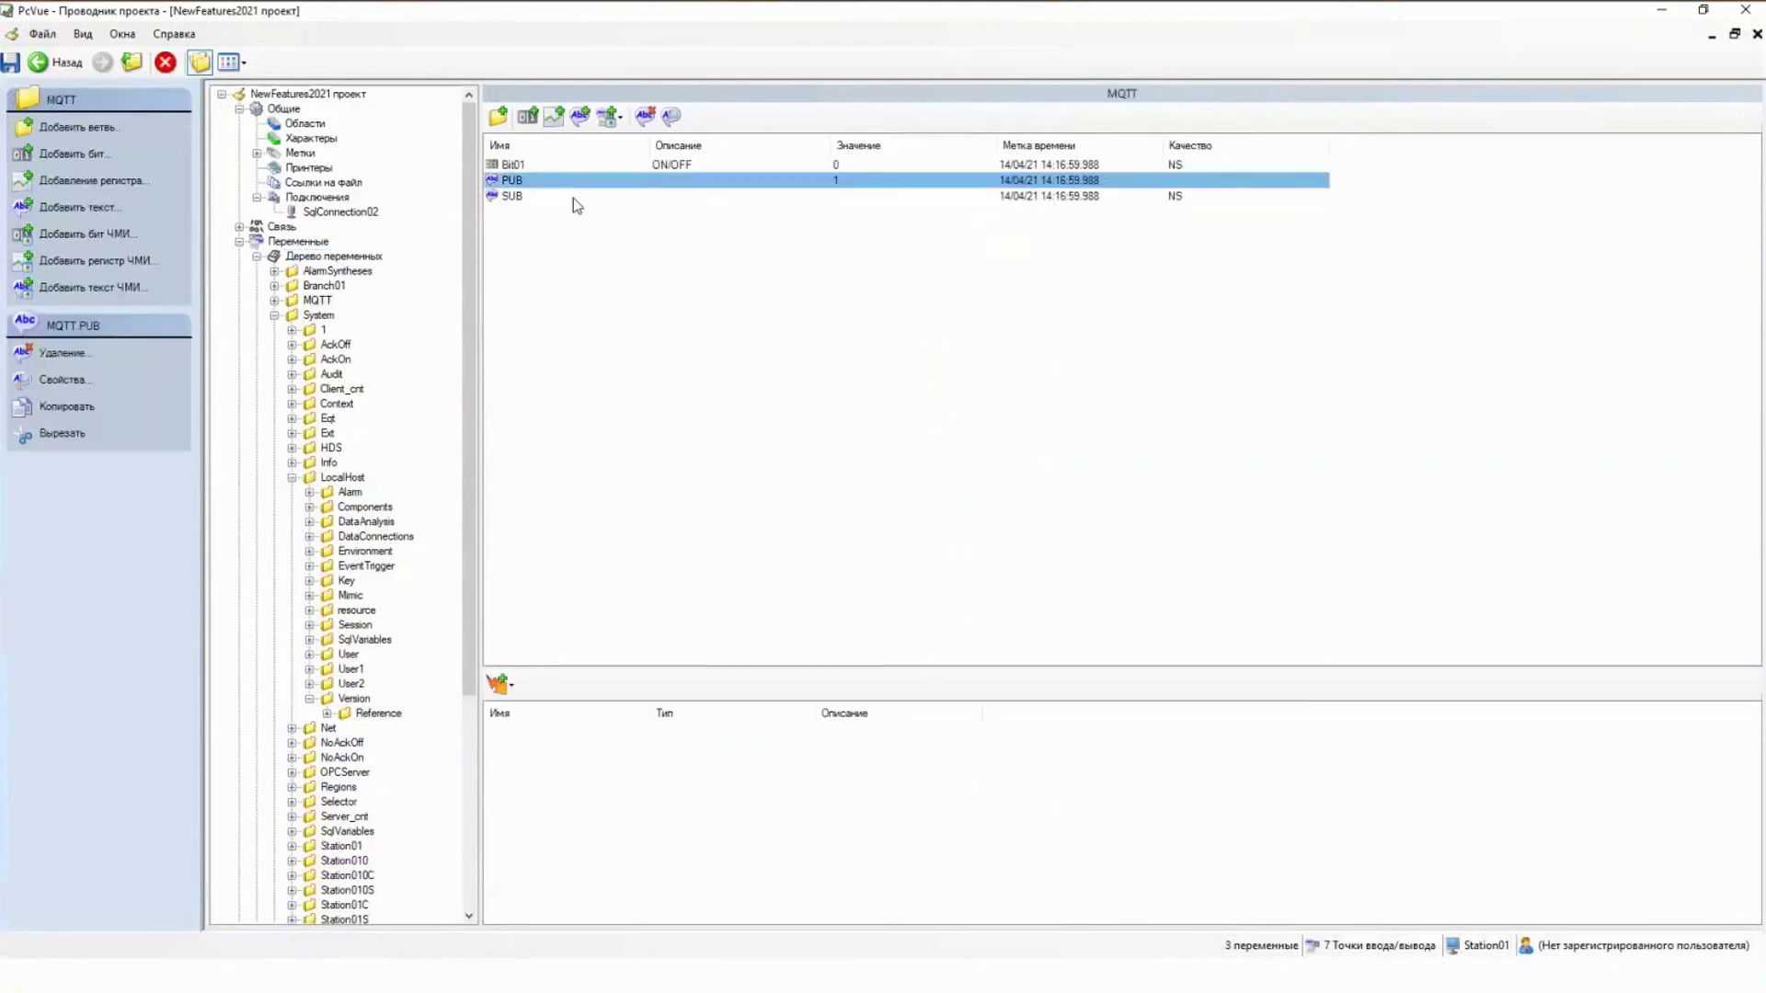
pyautogui.click(521, 204)
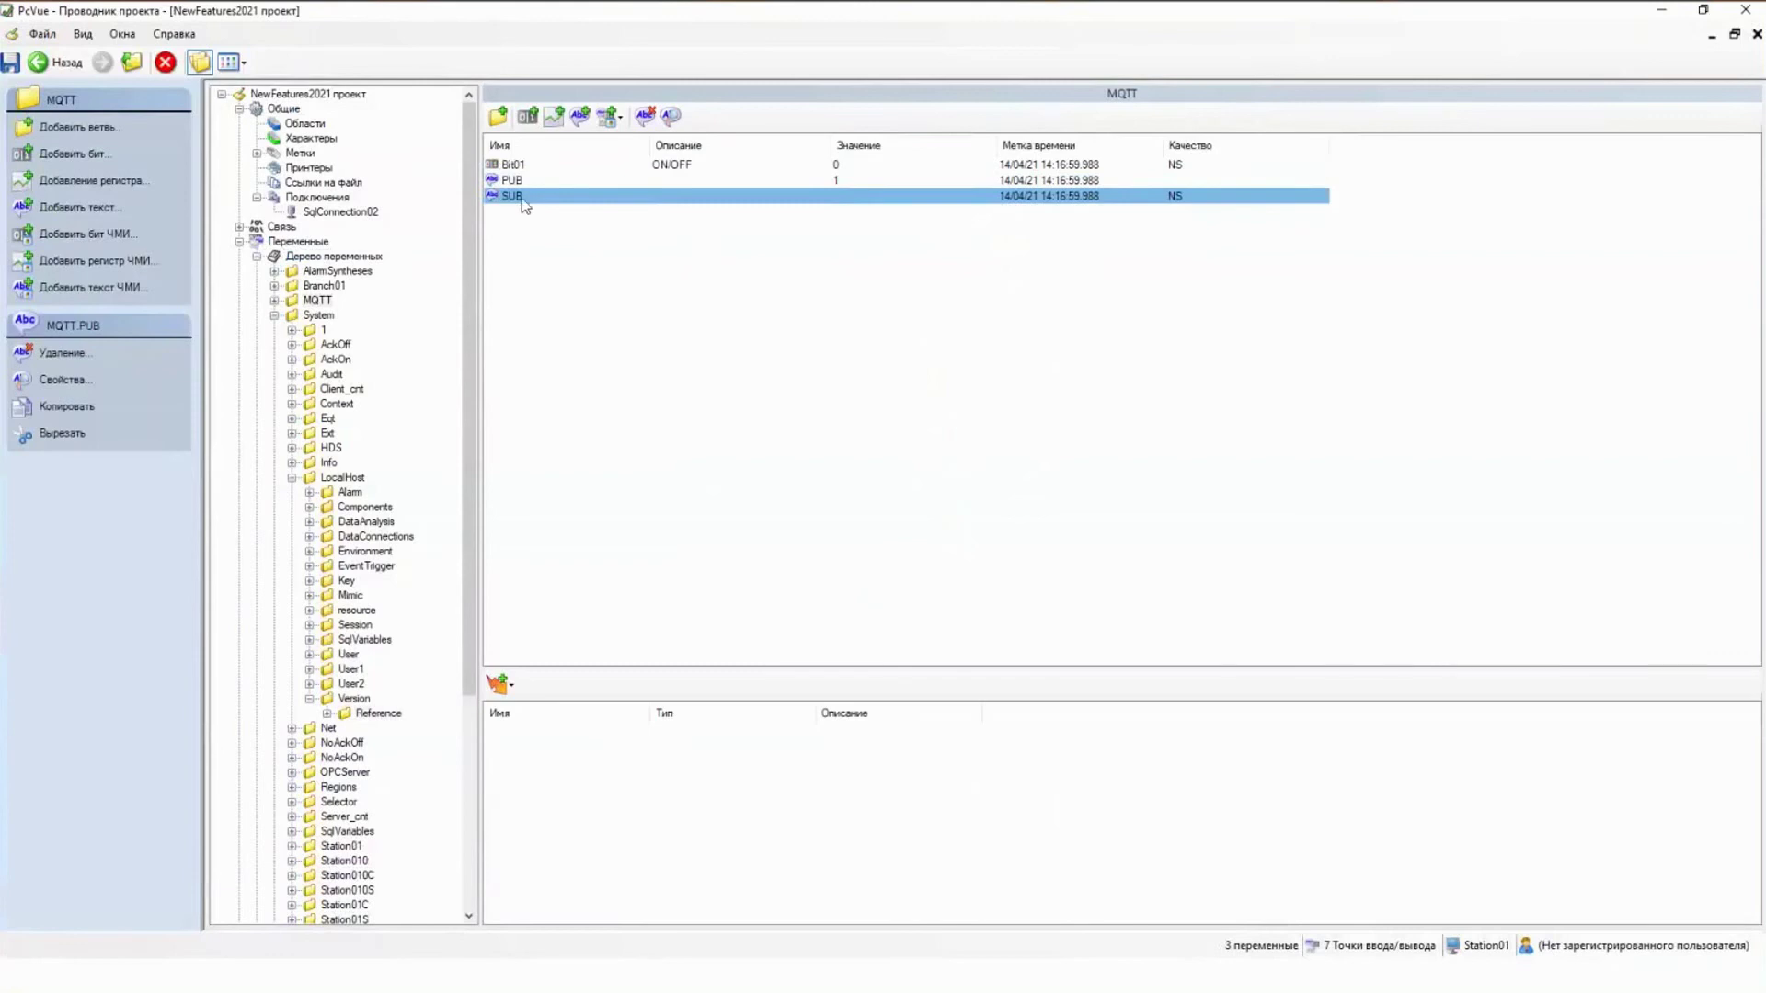
# Step: Examine the MQTT source path in text attribute 16 of the SUB variable's extended attributes and close its properties
pyautogui.doubleClick(521, 197)
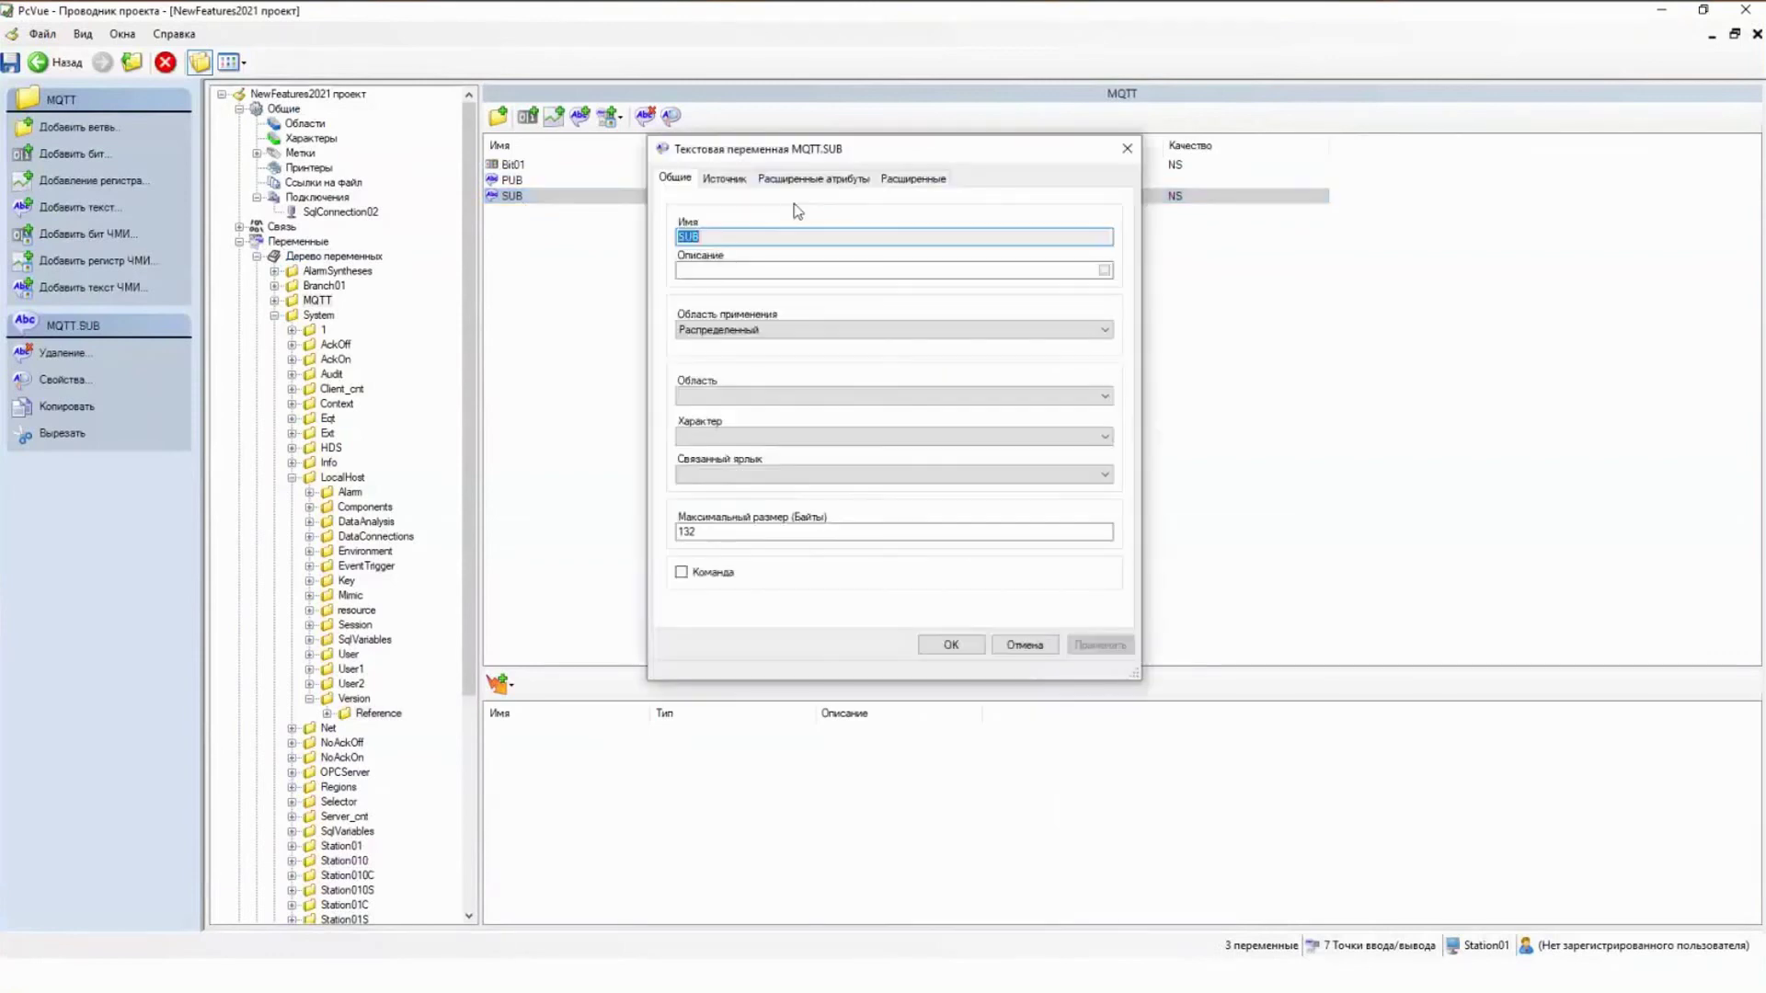
pyautogui.moveTo(1115, 296); pyautogui.dragTo(1116, 406)
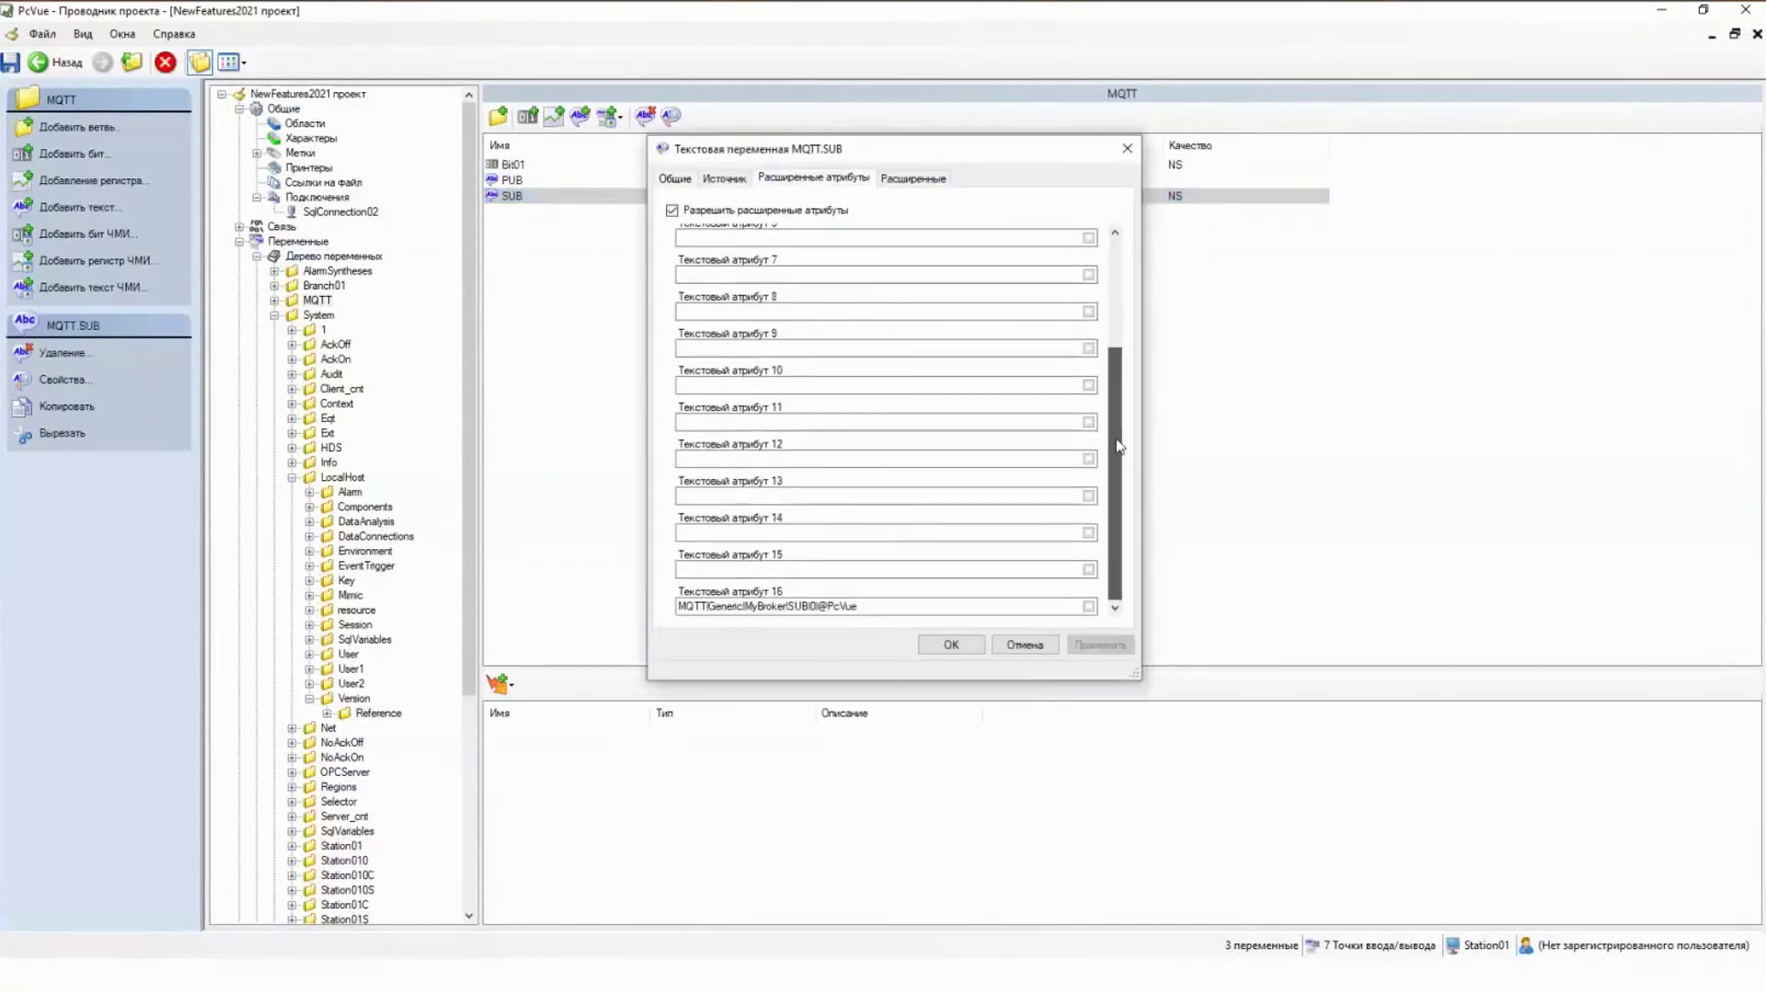
pyautogui.click(701, 606)
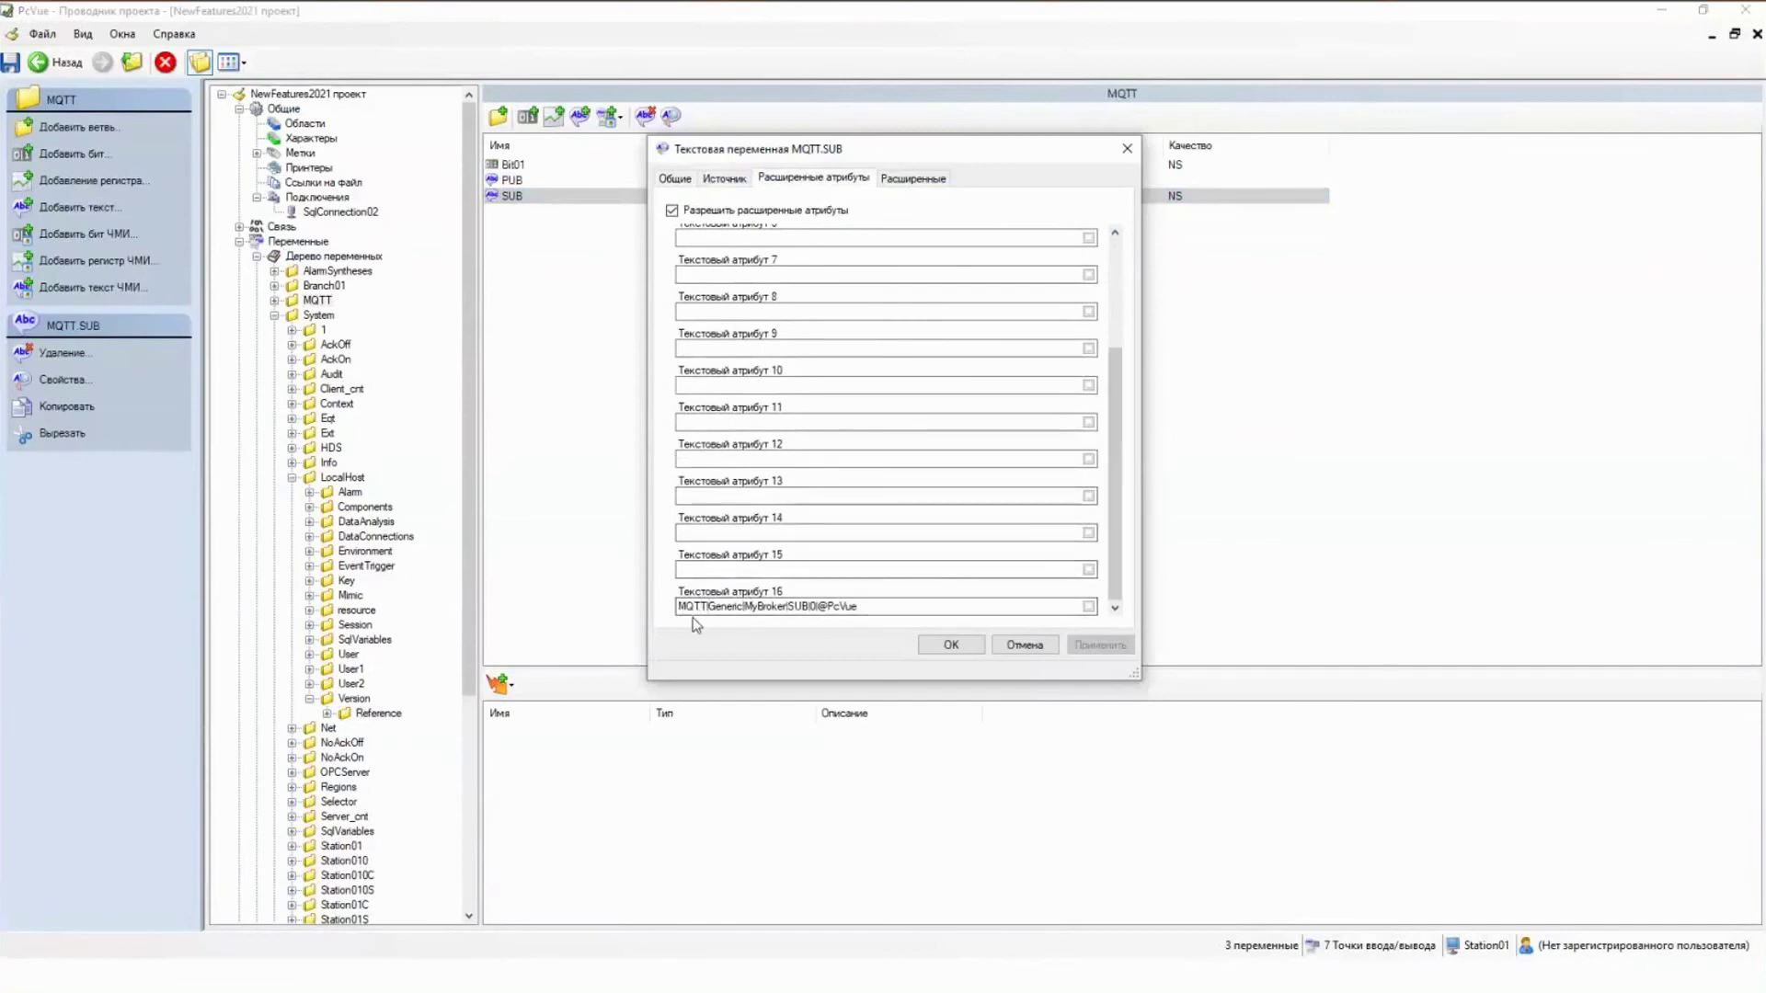
pyautogui.moveTo(682, 611); pyautogui.dragTo(788, 607)
pyautogui.click(789, 608)
pyautogui.moveTo(789, 608); pyautogui.dragTo(811, 608)
pyautogui.moveTo(858, 608); pyautogui.dragTo(827, 608)
pyautogui.click(952, 645)
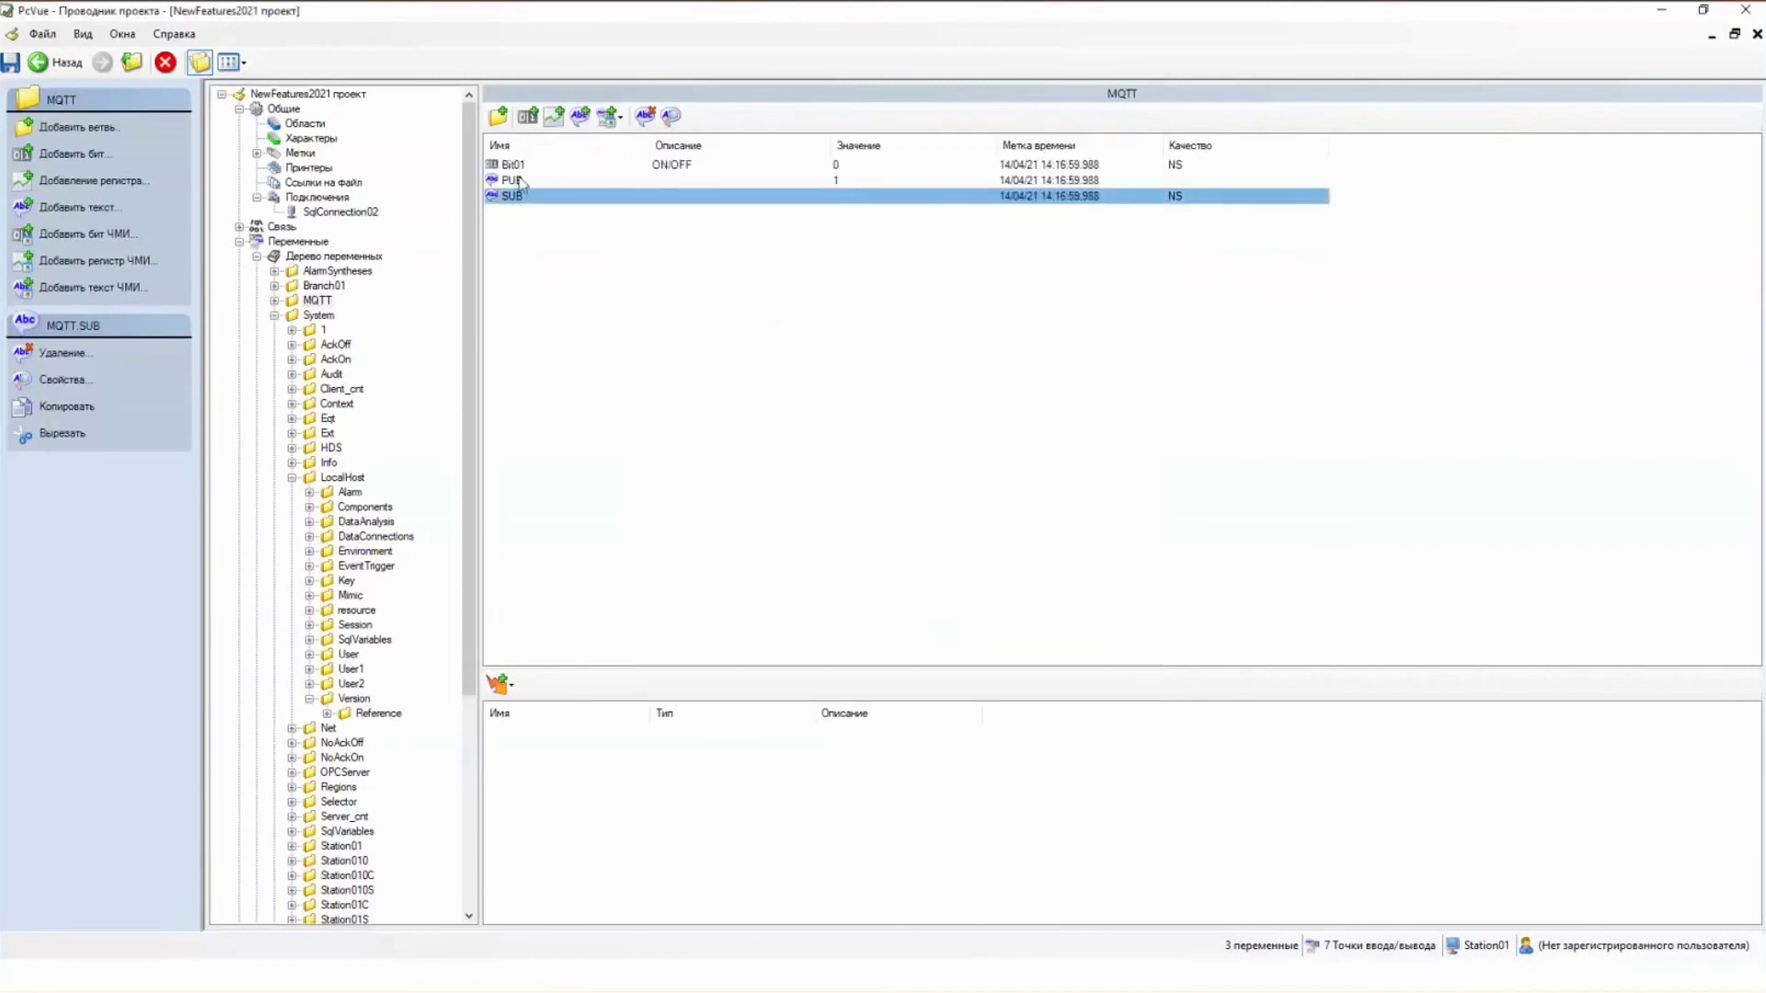
# Step: Check text attribute 16 in the PUB variable's extended attributes and close its properties
pyautogui.click(518, 182)
pyautogui.doubleClick(518, 180)
pyautogui.click(813, 178)
pyautogui.scroll(-3, 1058, 349)
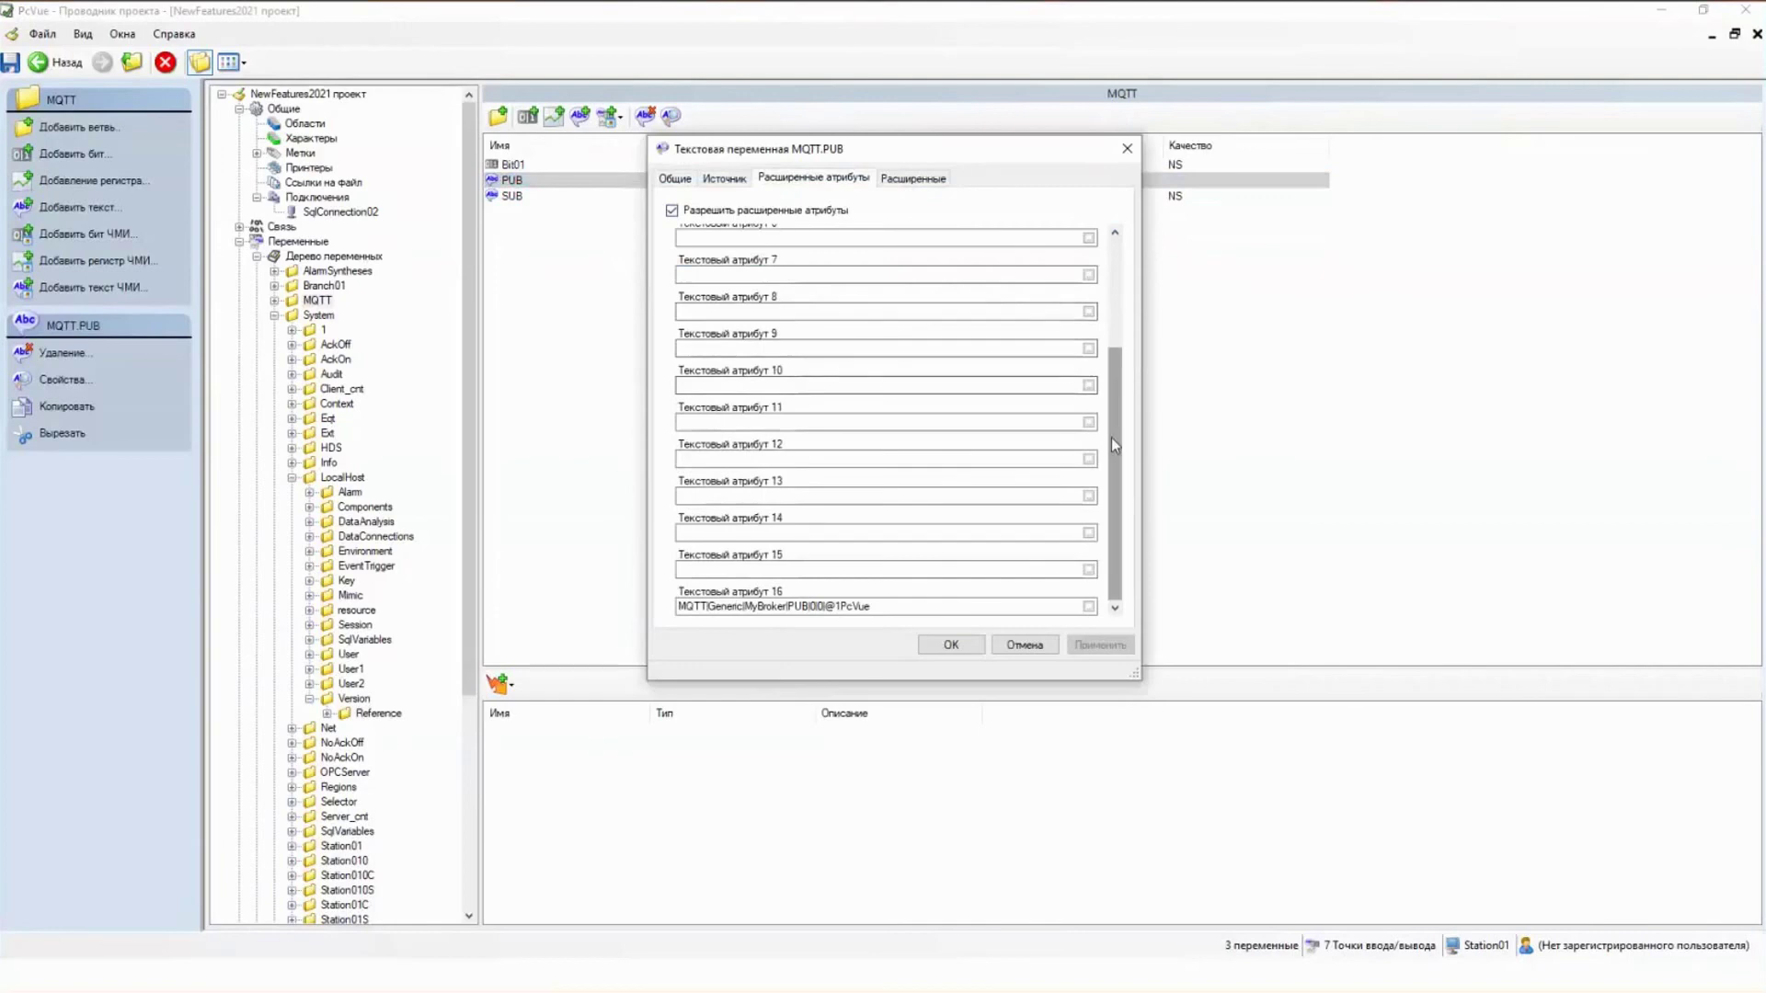
pyautogui.click(951, 643)
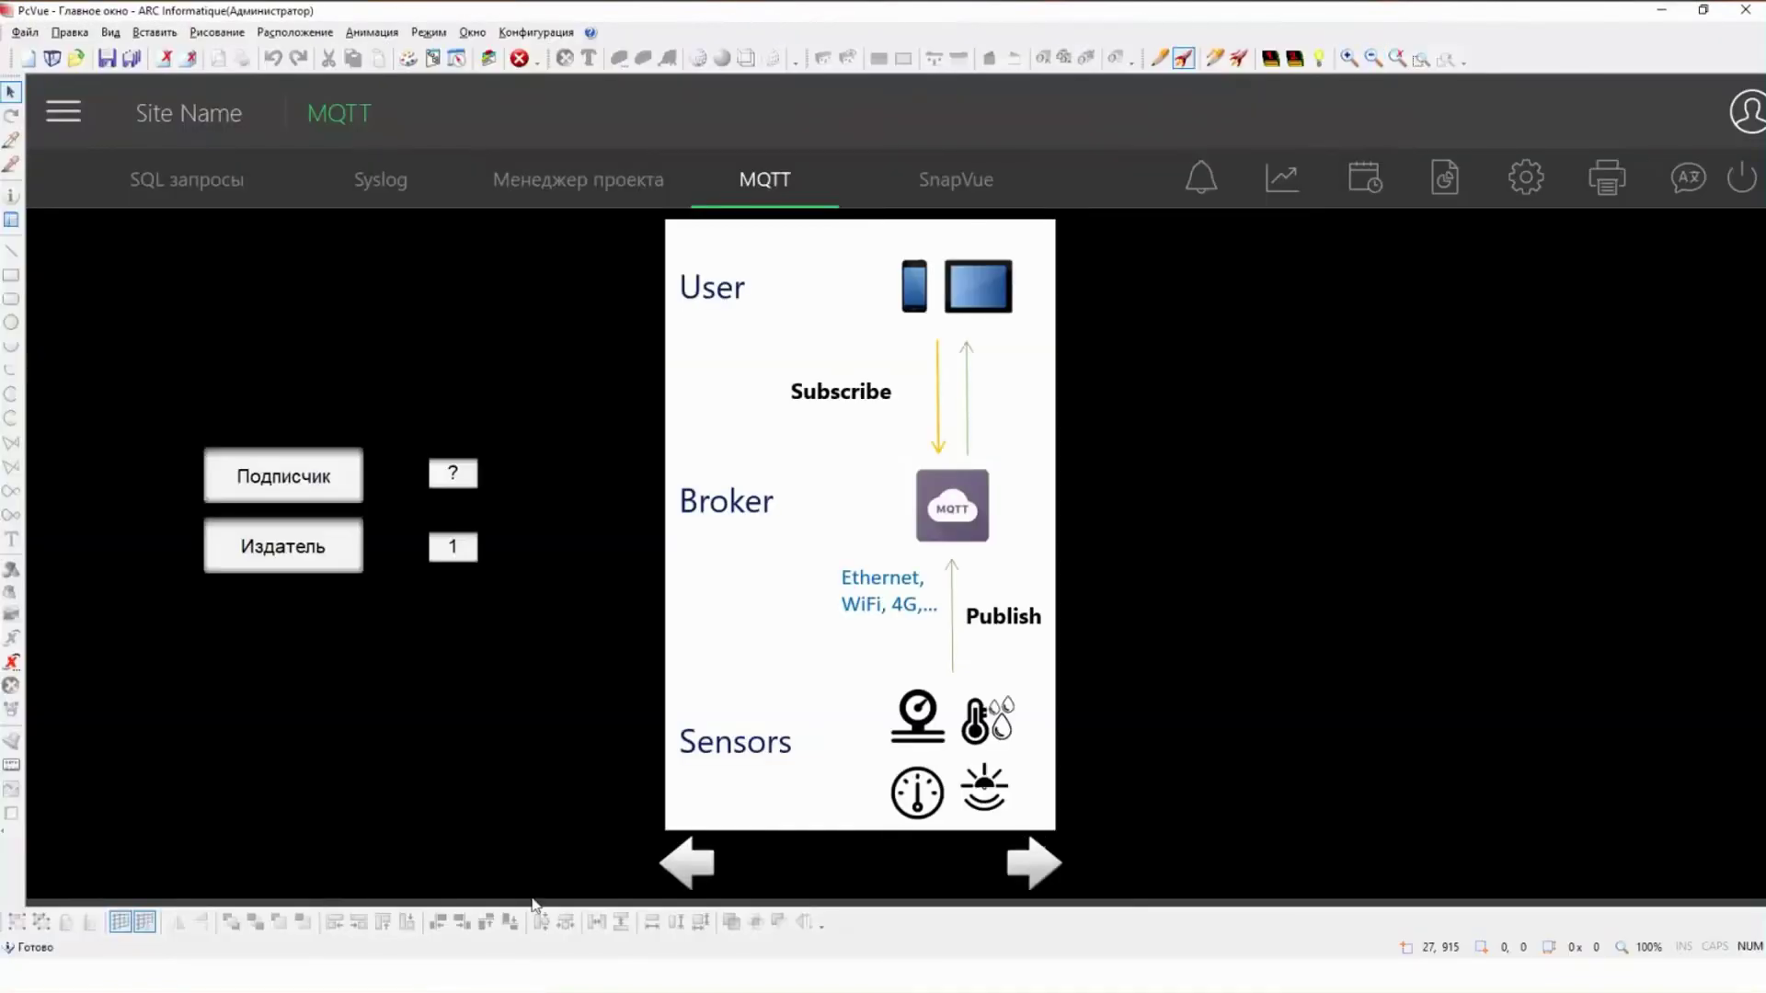
# Step: Switch to MQTT Explorer and publish the JSON value 342 to the PcVue topic
pyautogui.press('super')
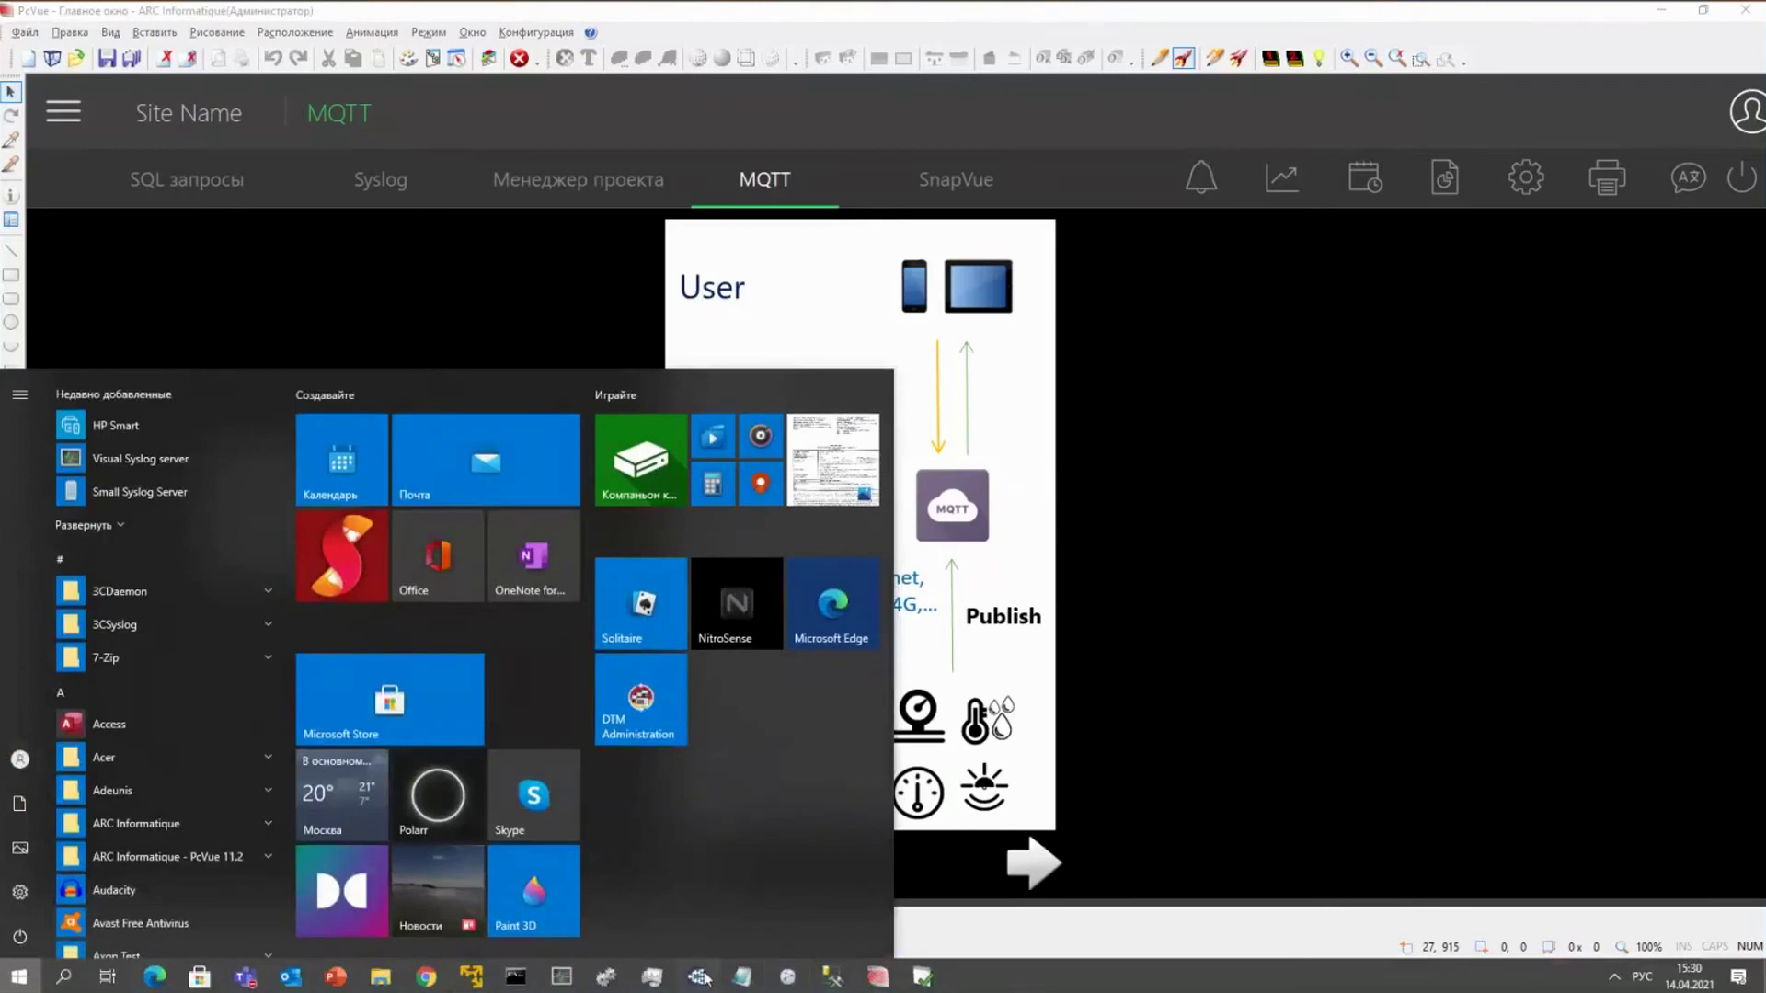
pyautogui.click(783, 975)
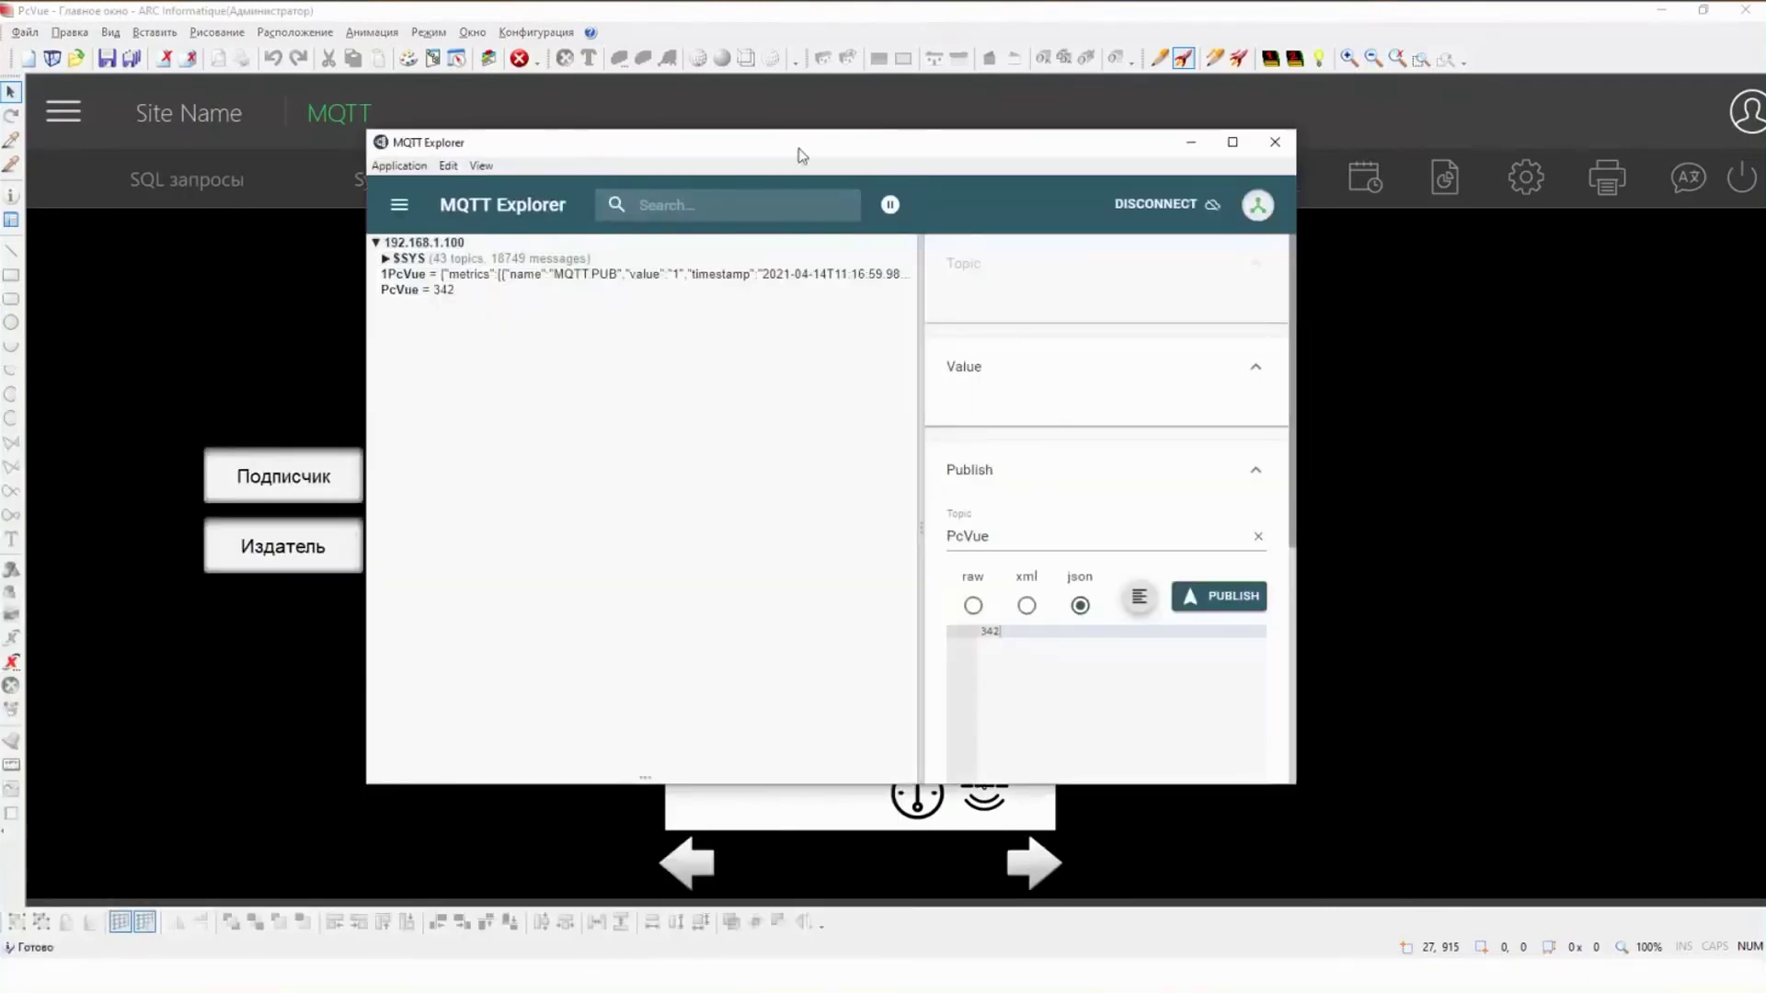
pyautogui.moveTo(800, 153); pyautogui.dragTo(882, 157)
pyautogui.click(1258, 599)
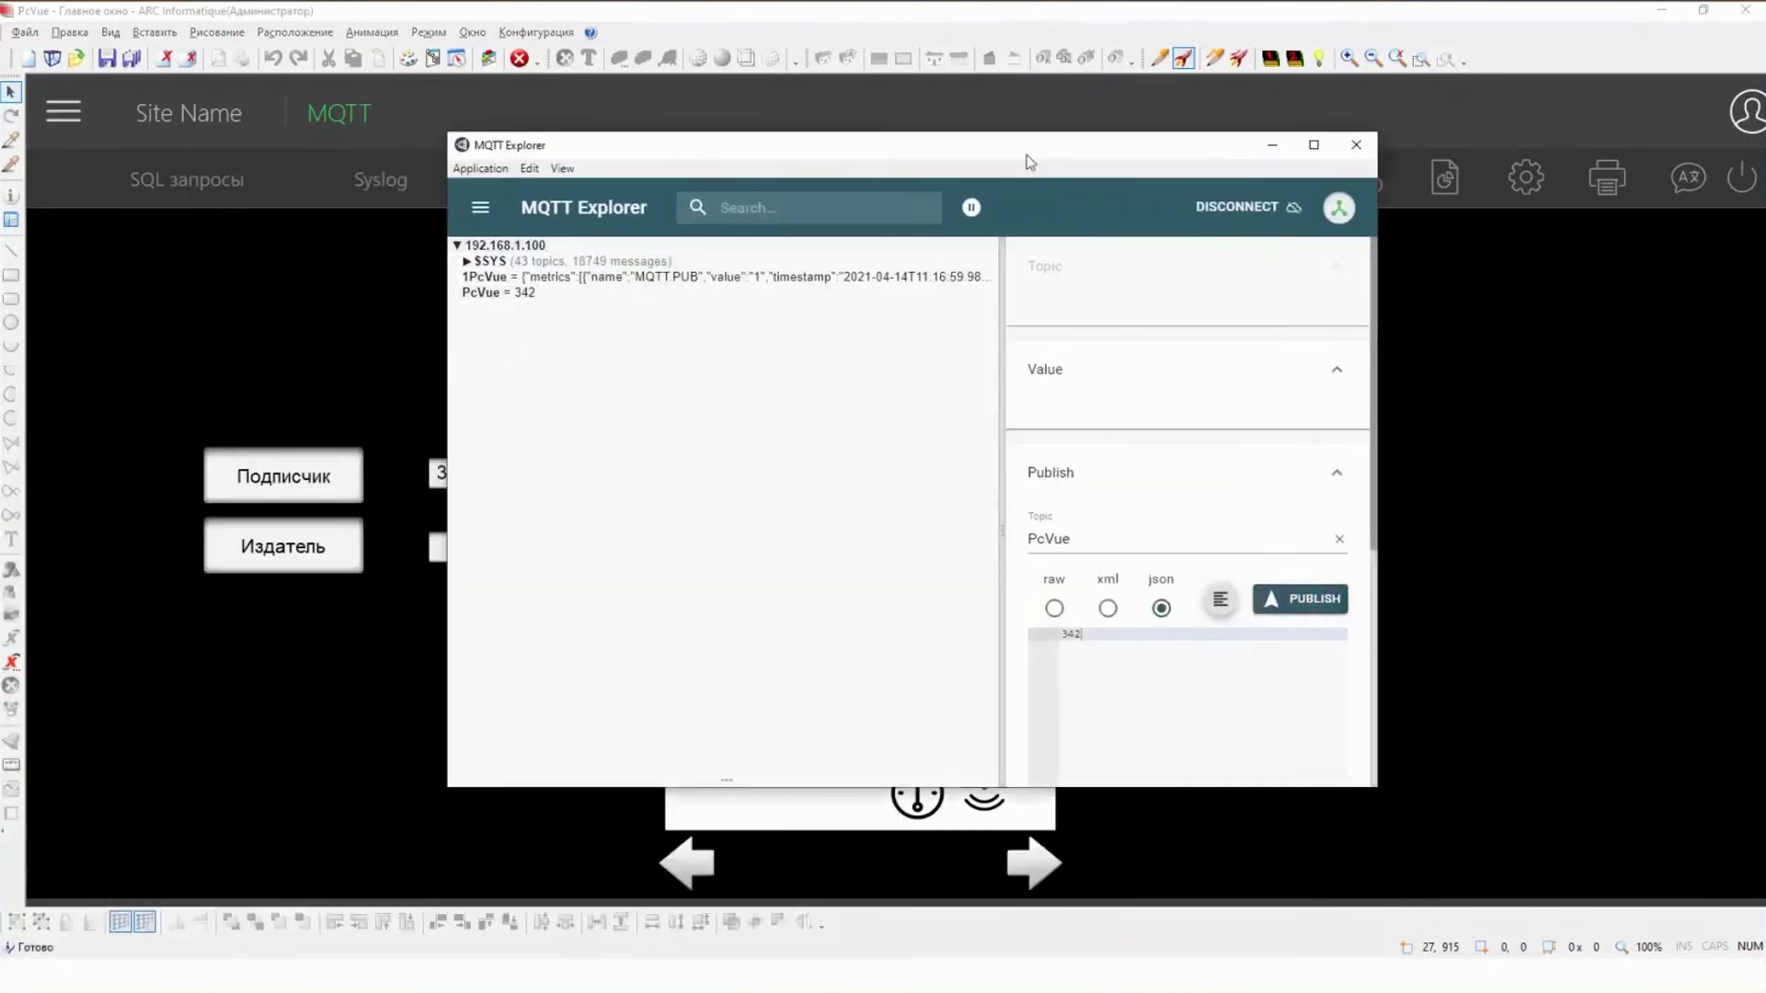
# Step: Move MQTT Explorer clear of the Подписчик and Издатель values and publish the value 4 to the PcVue topic
pyautogui.moveTo(1029, 162); pyautogui.dragTo(1229, 158)
pyautogui.doubleClick(1297, 631)
pyautogui.press('BackSpace')
pyautogui.write('4')
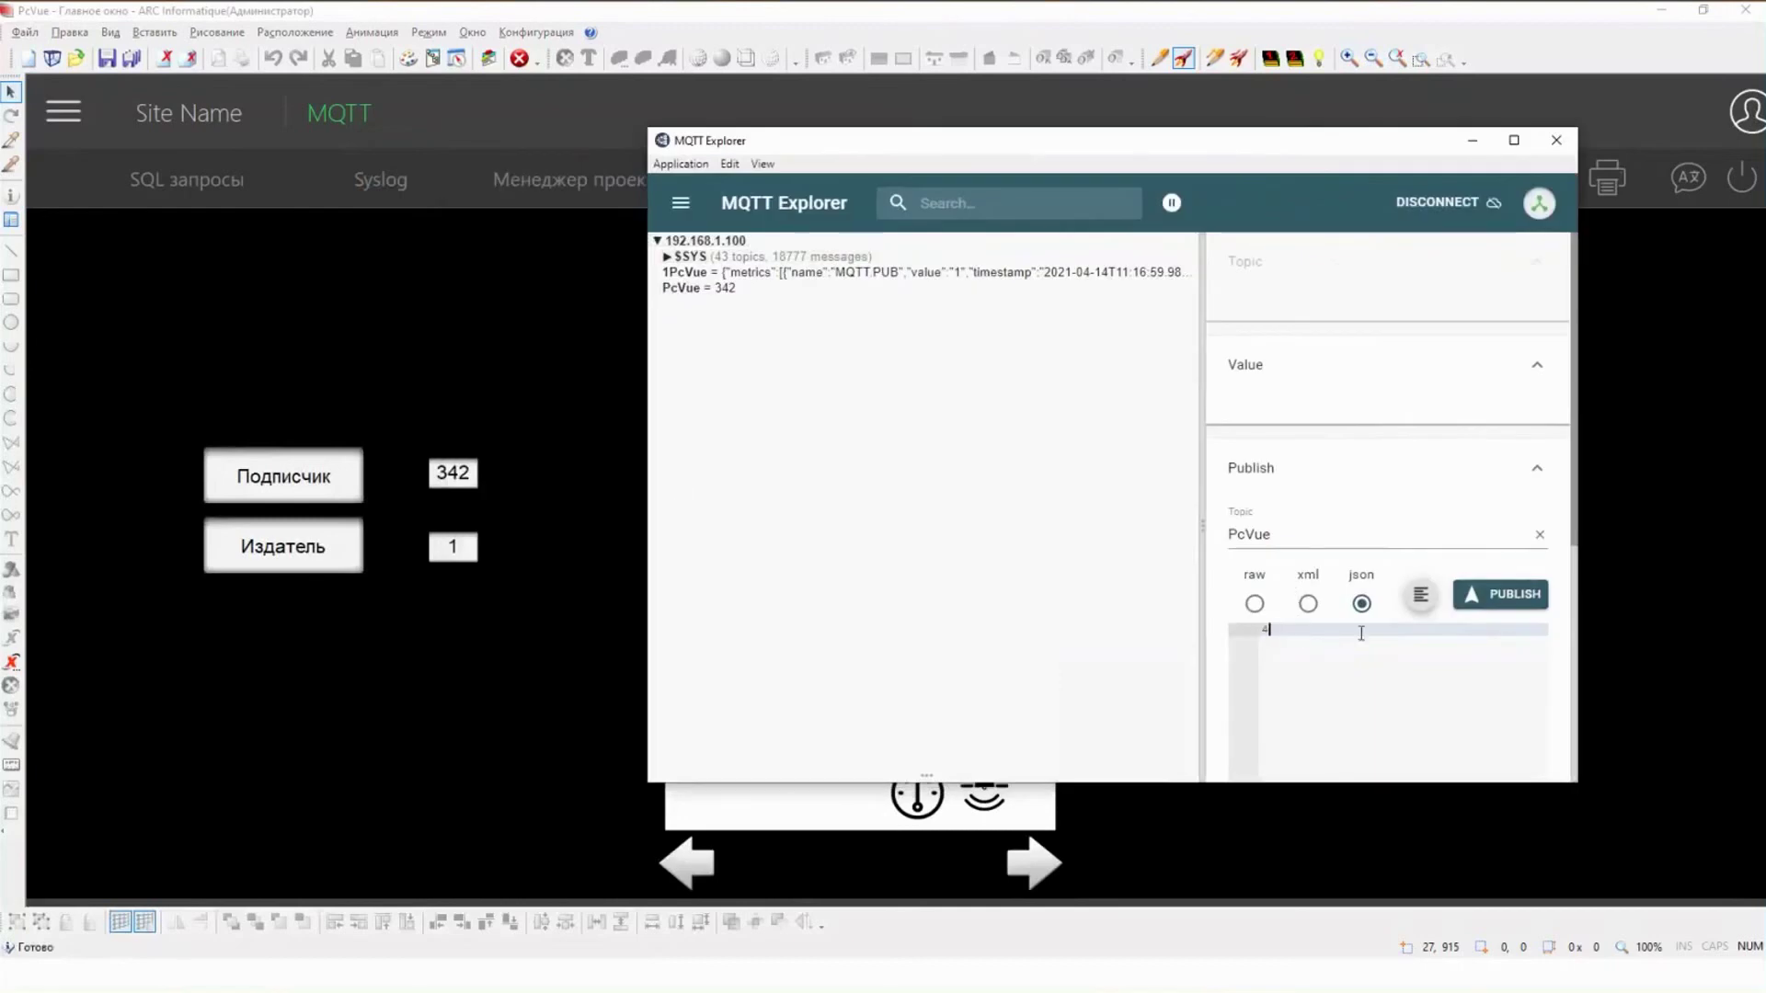
pyautogui.click(1500, 594)
# Step: Set the Издатель (publisher) value on the PcVue MQTT page to 2
pyautogui.click(451, 554)
pyautogui.write('2')
pyautogui.press('Return')
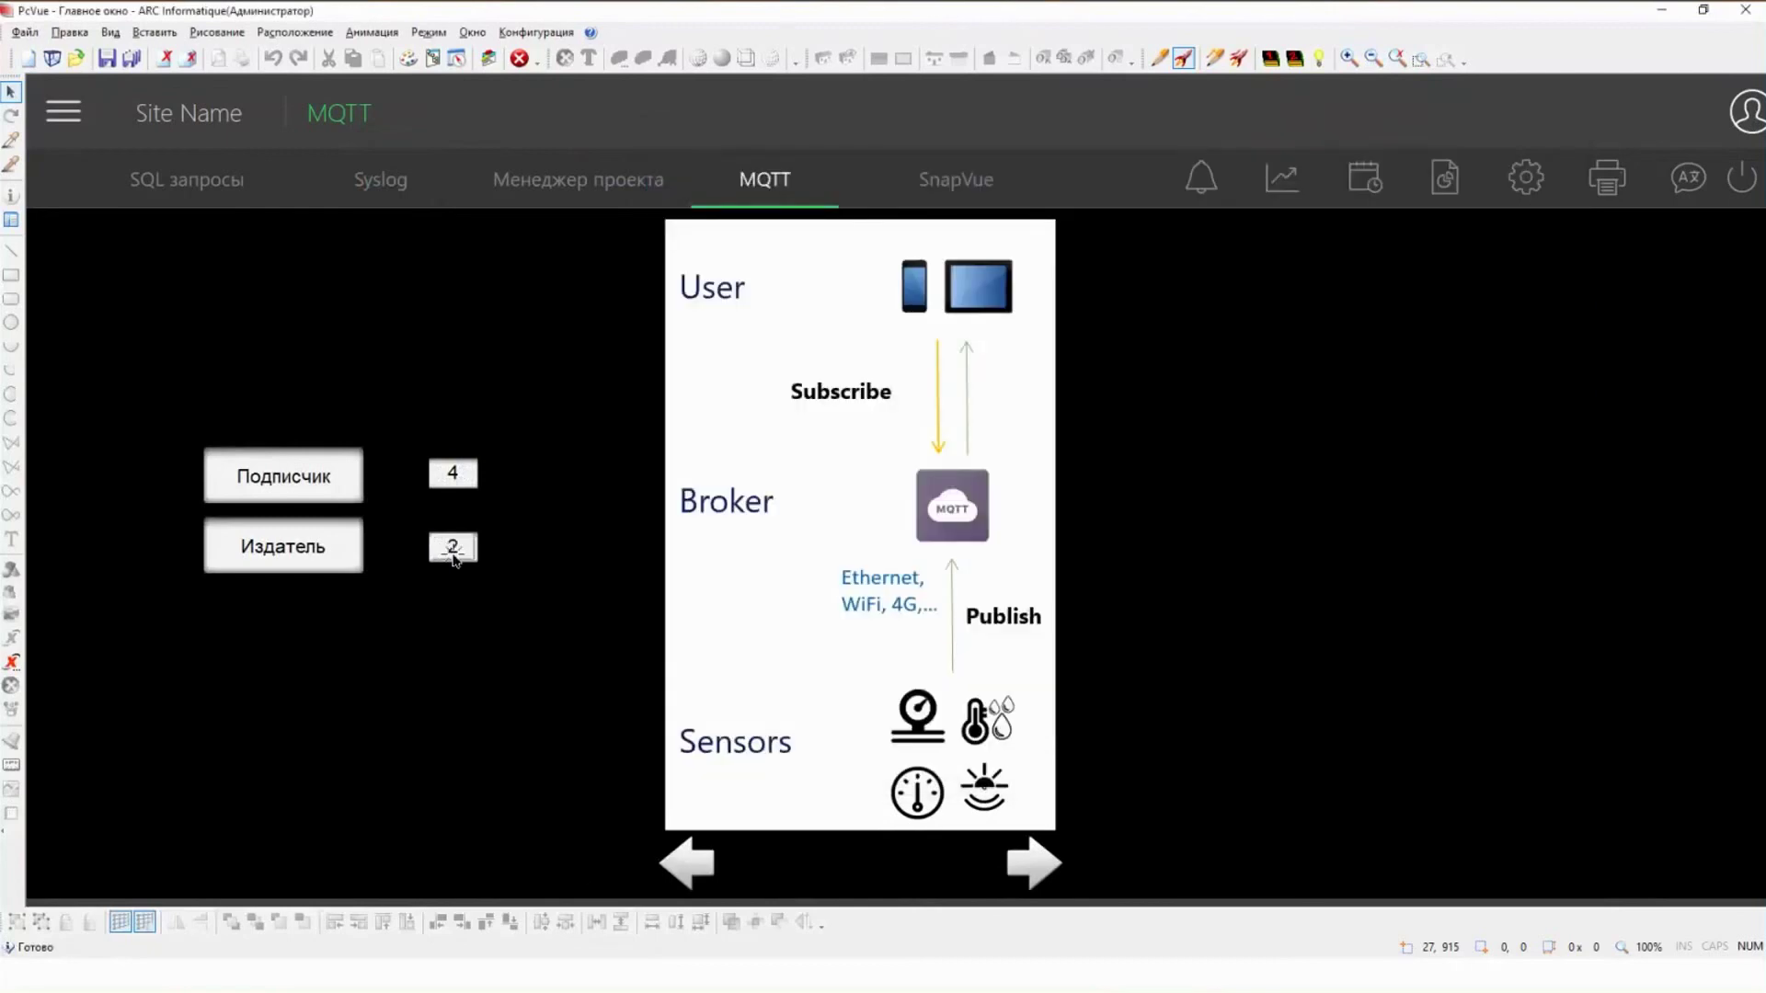
# Step: Switch to MQTT Explorer, inspect the latest value and timestamp of the 1PcVue topic, and minimize the window
pyautogui.press('super')
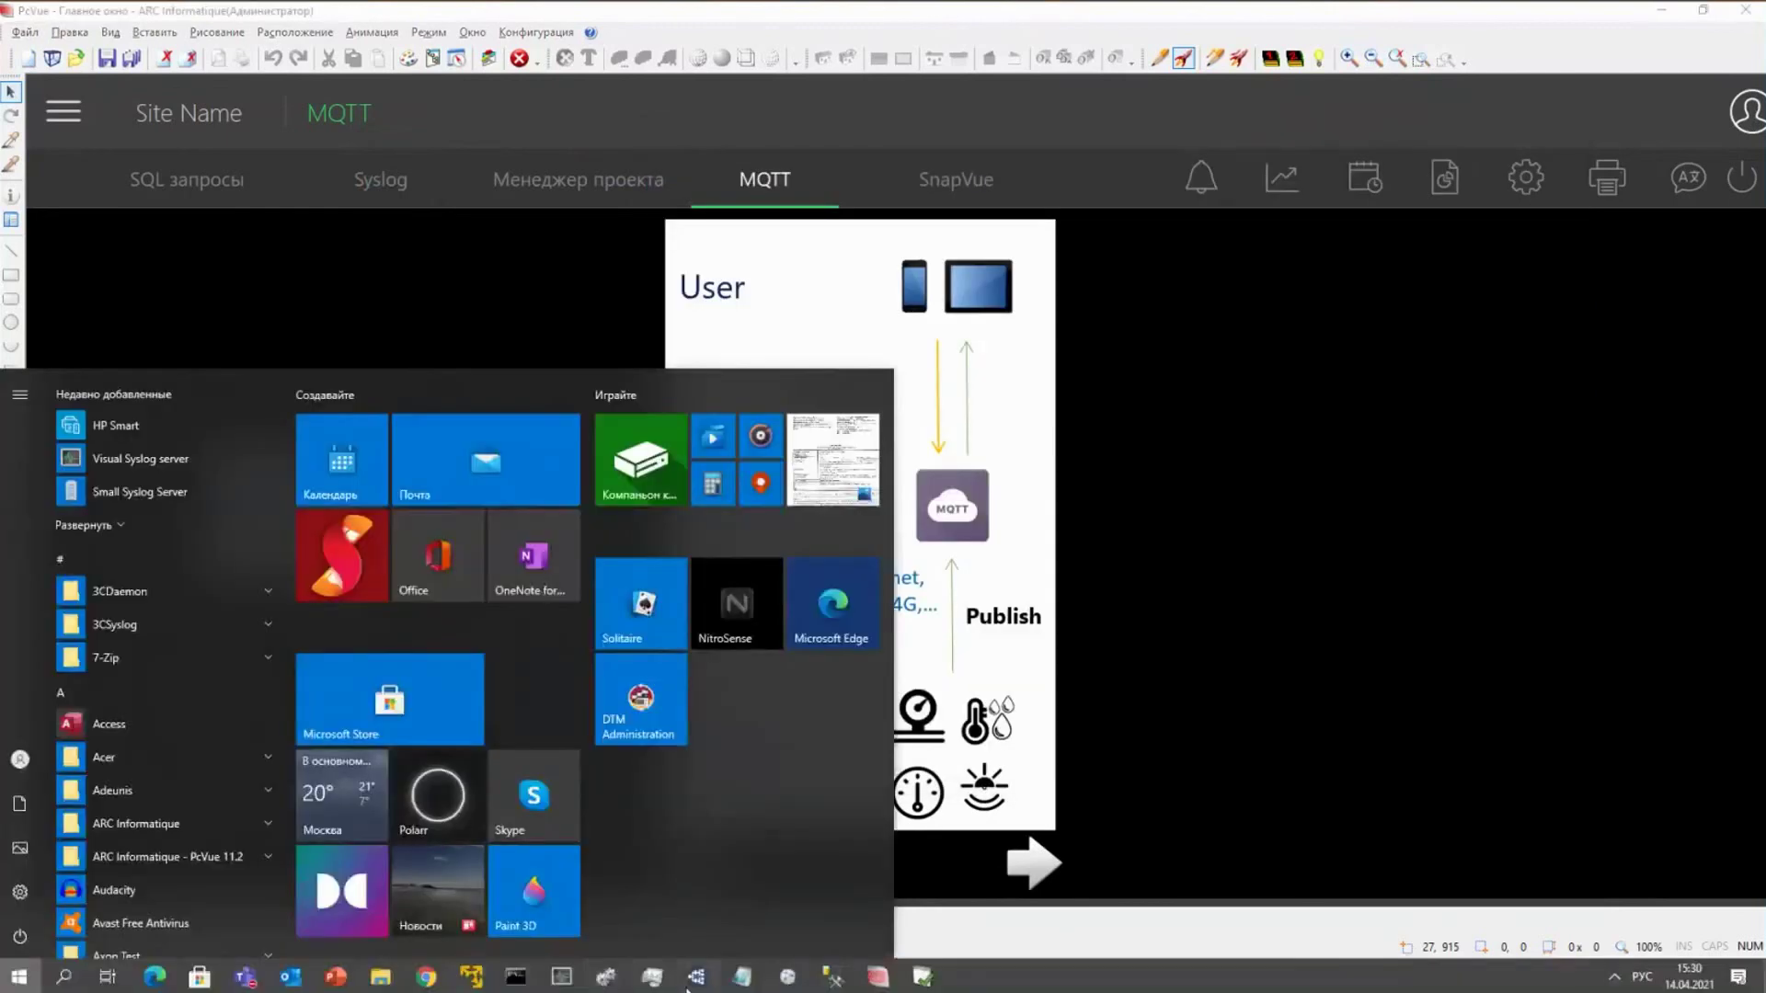
pyautogui.click(607, 977)
pyautogui.click(765, 273)
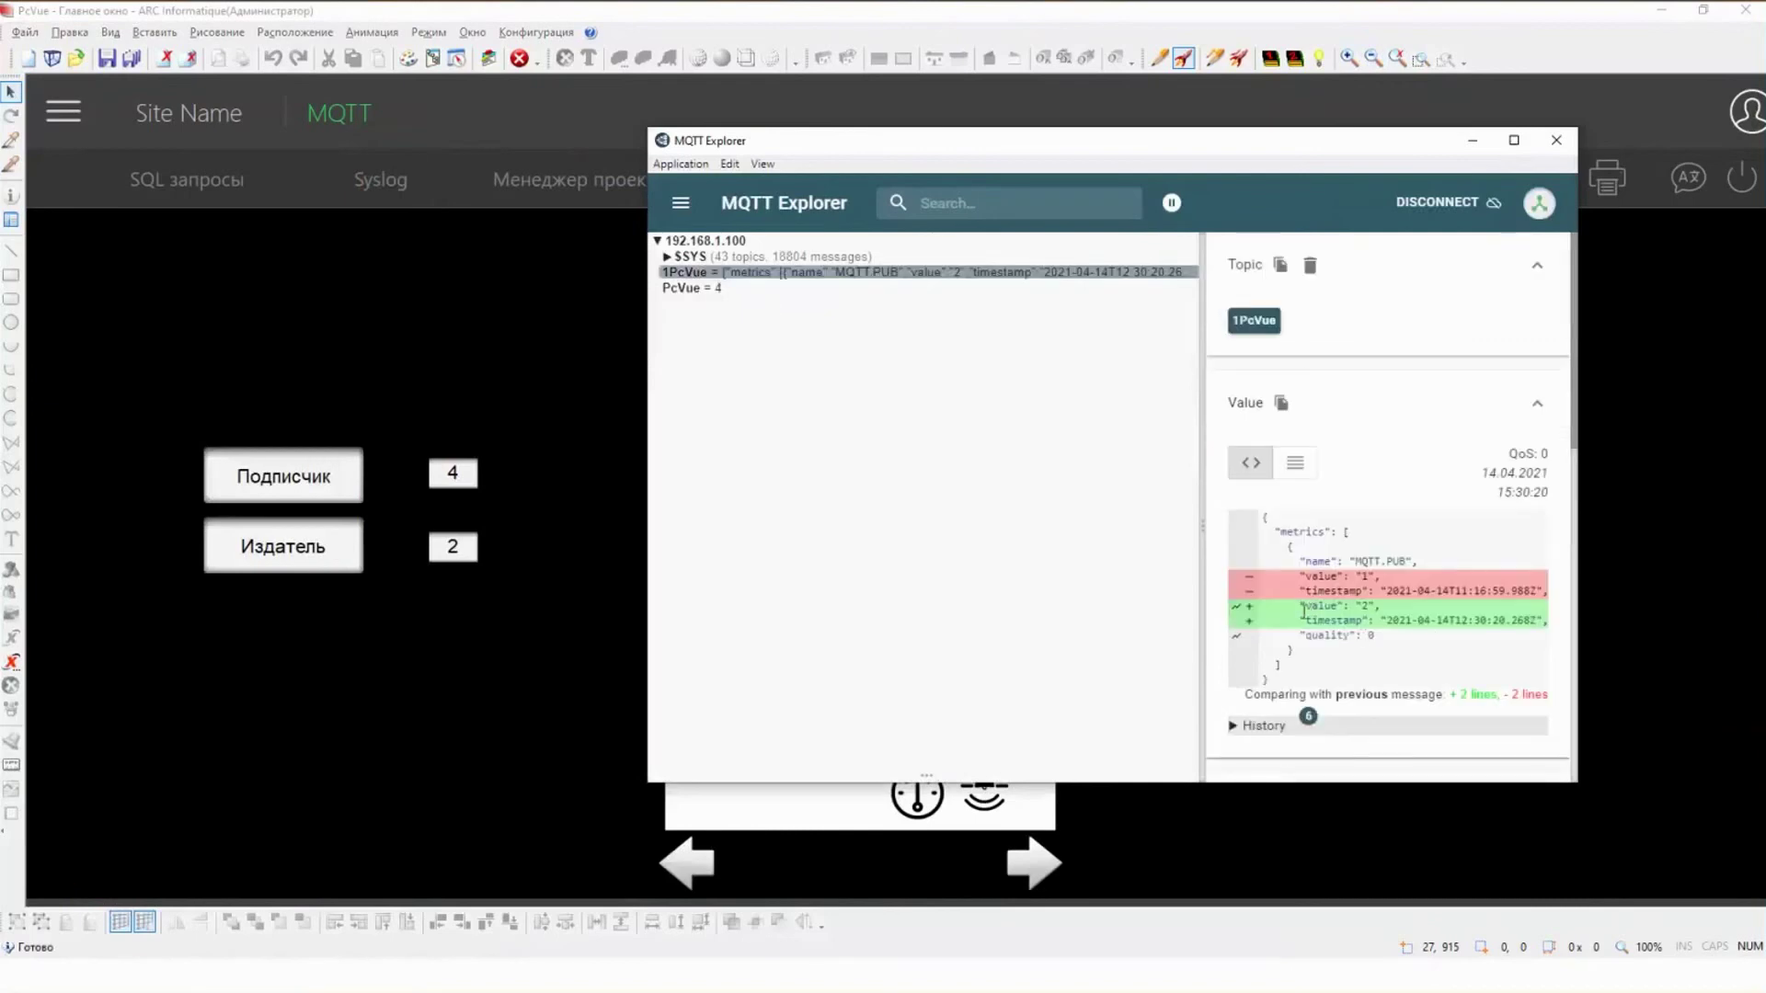
pyautogui.moveTo(1300, 605); pyautogui.dragTo(1434, 621)
pyautogui.click(1473, 140)
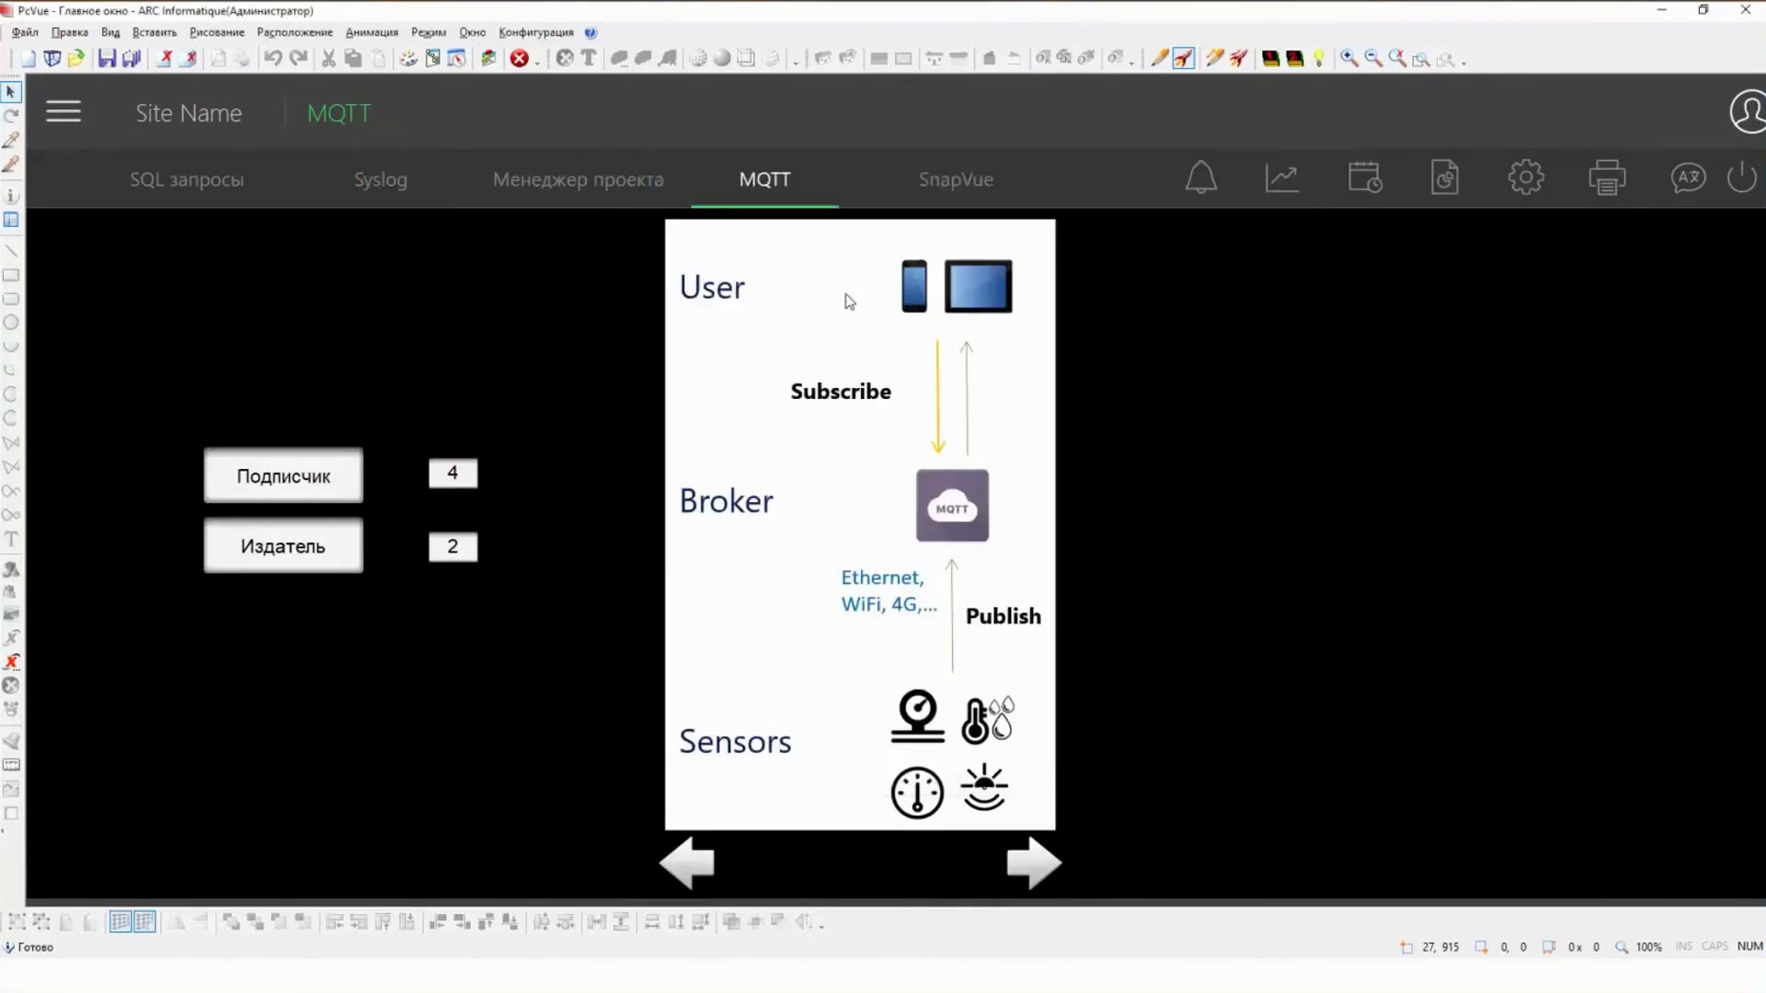
# Step: Open the SnapVue page in PcVue and bring up the project explorer
pyautogui.click(963, 191)
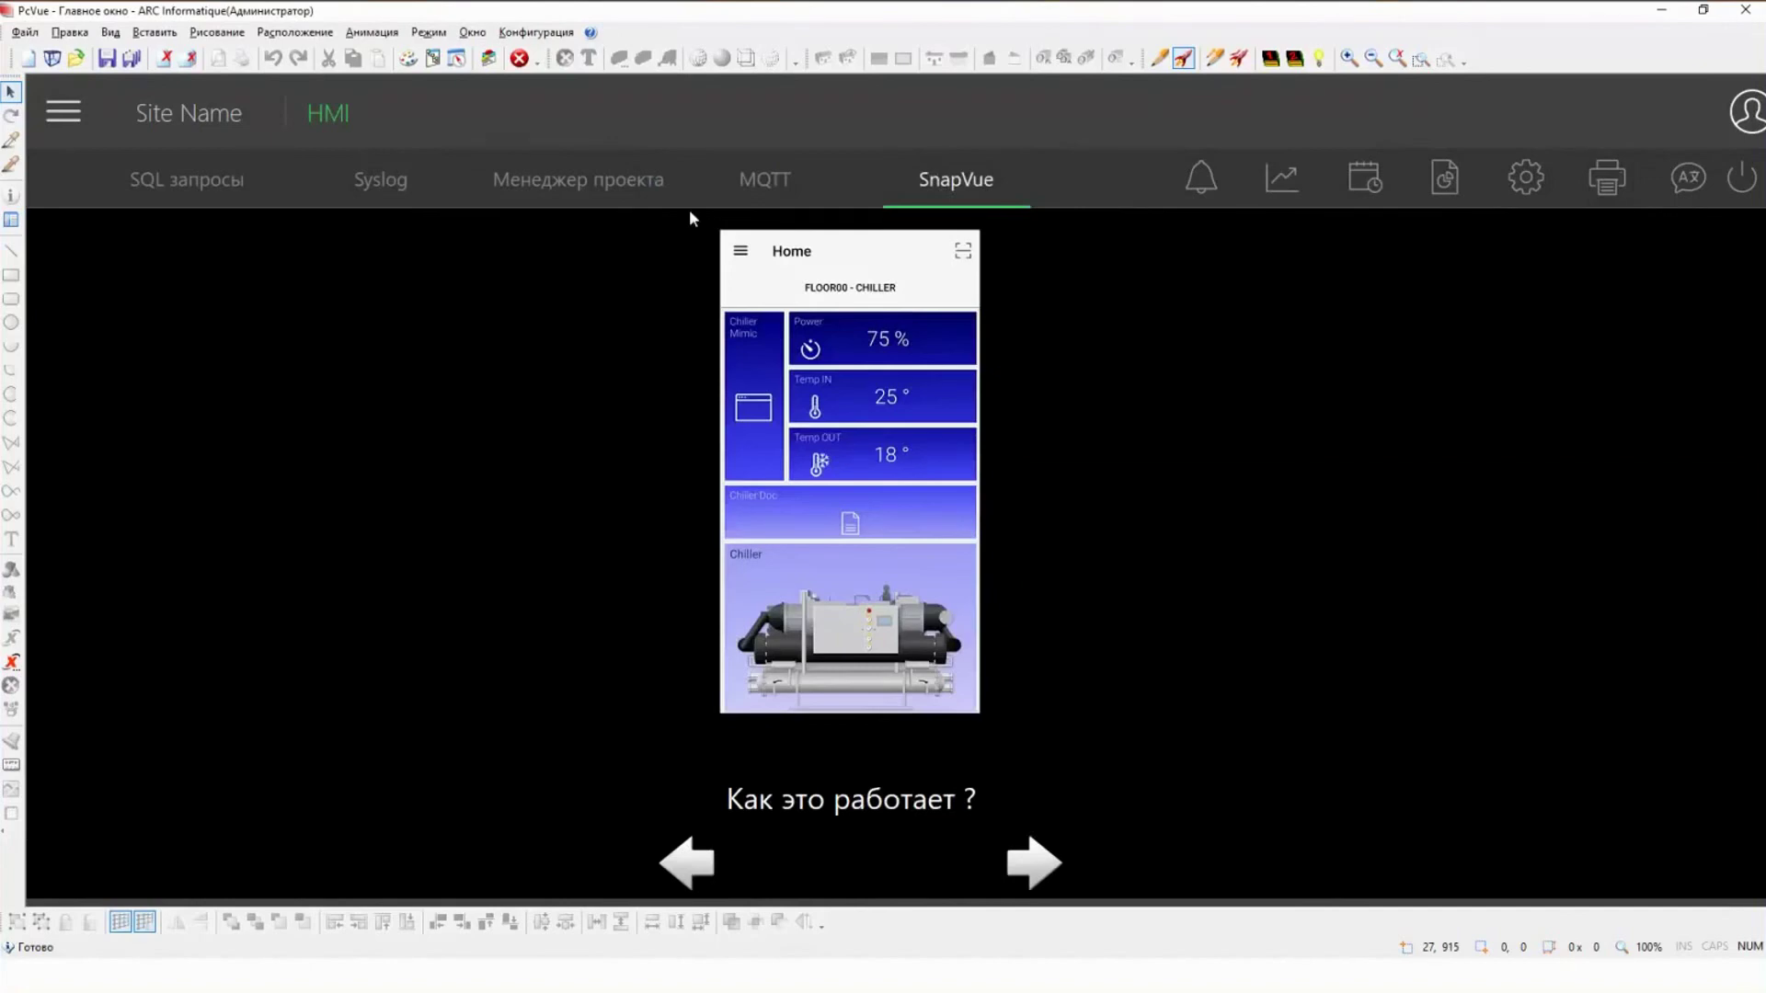
pyautogui.click(507, 40)
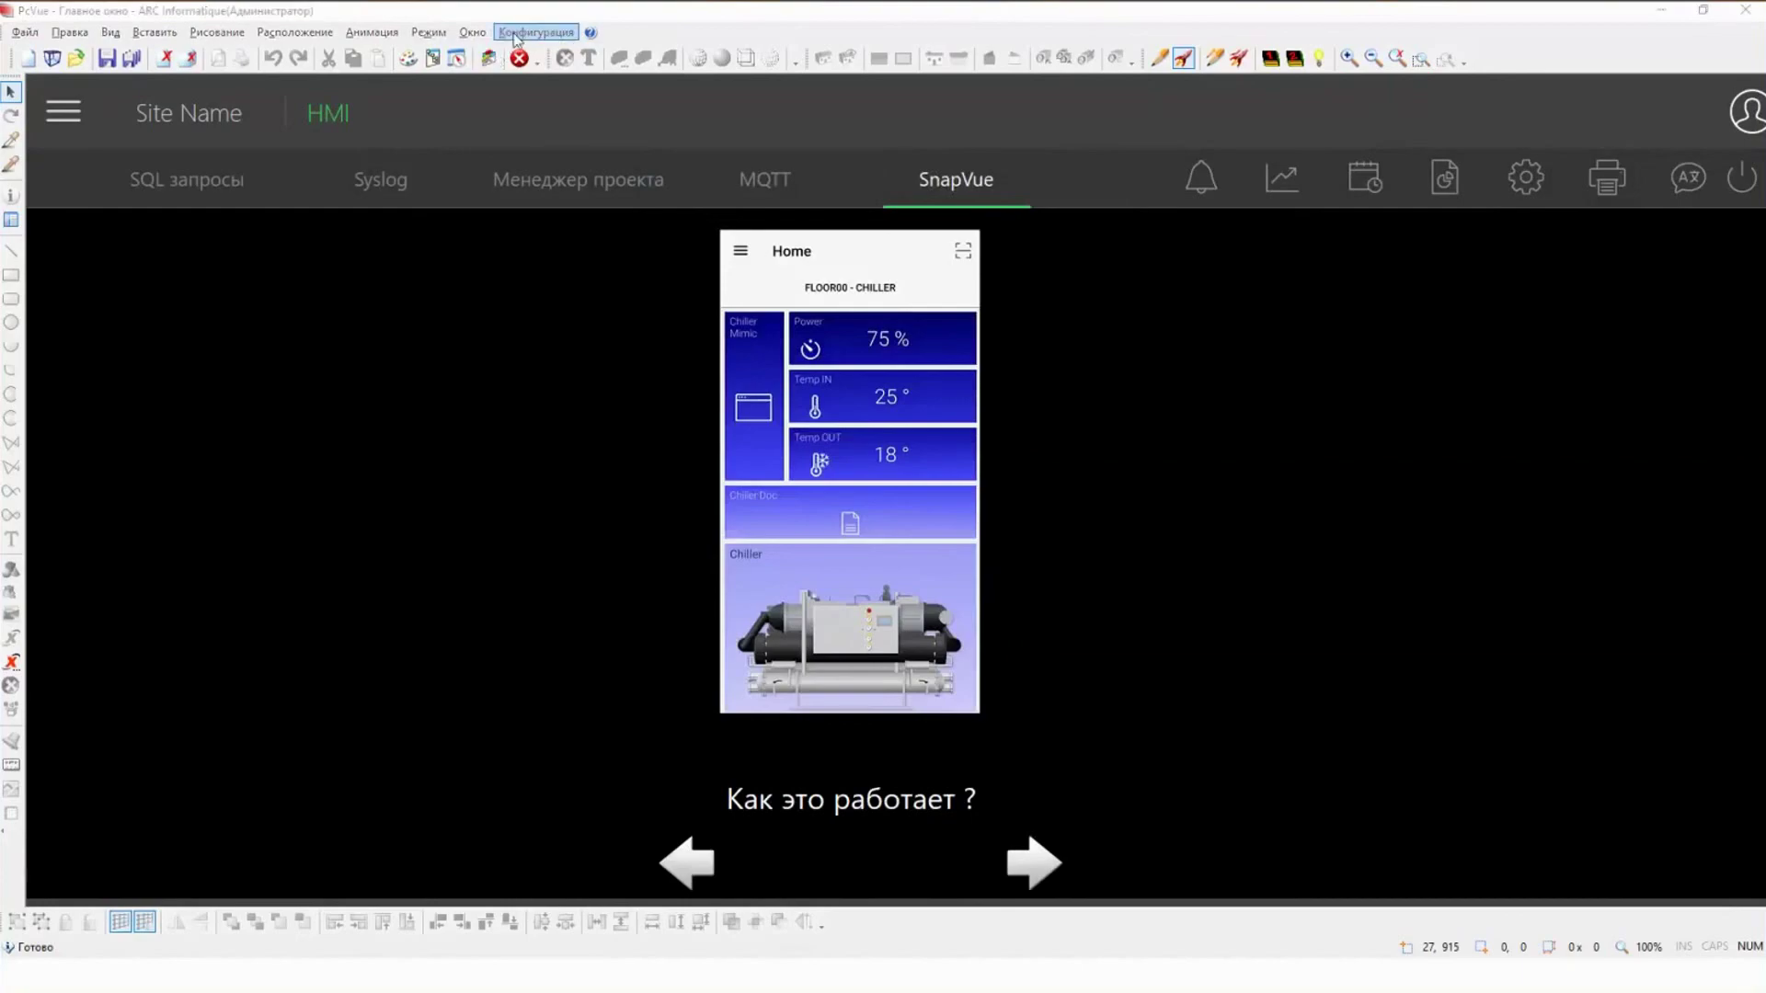
pyautogui.click(523, 51)
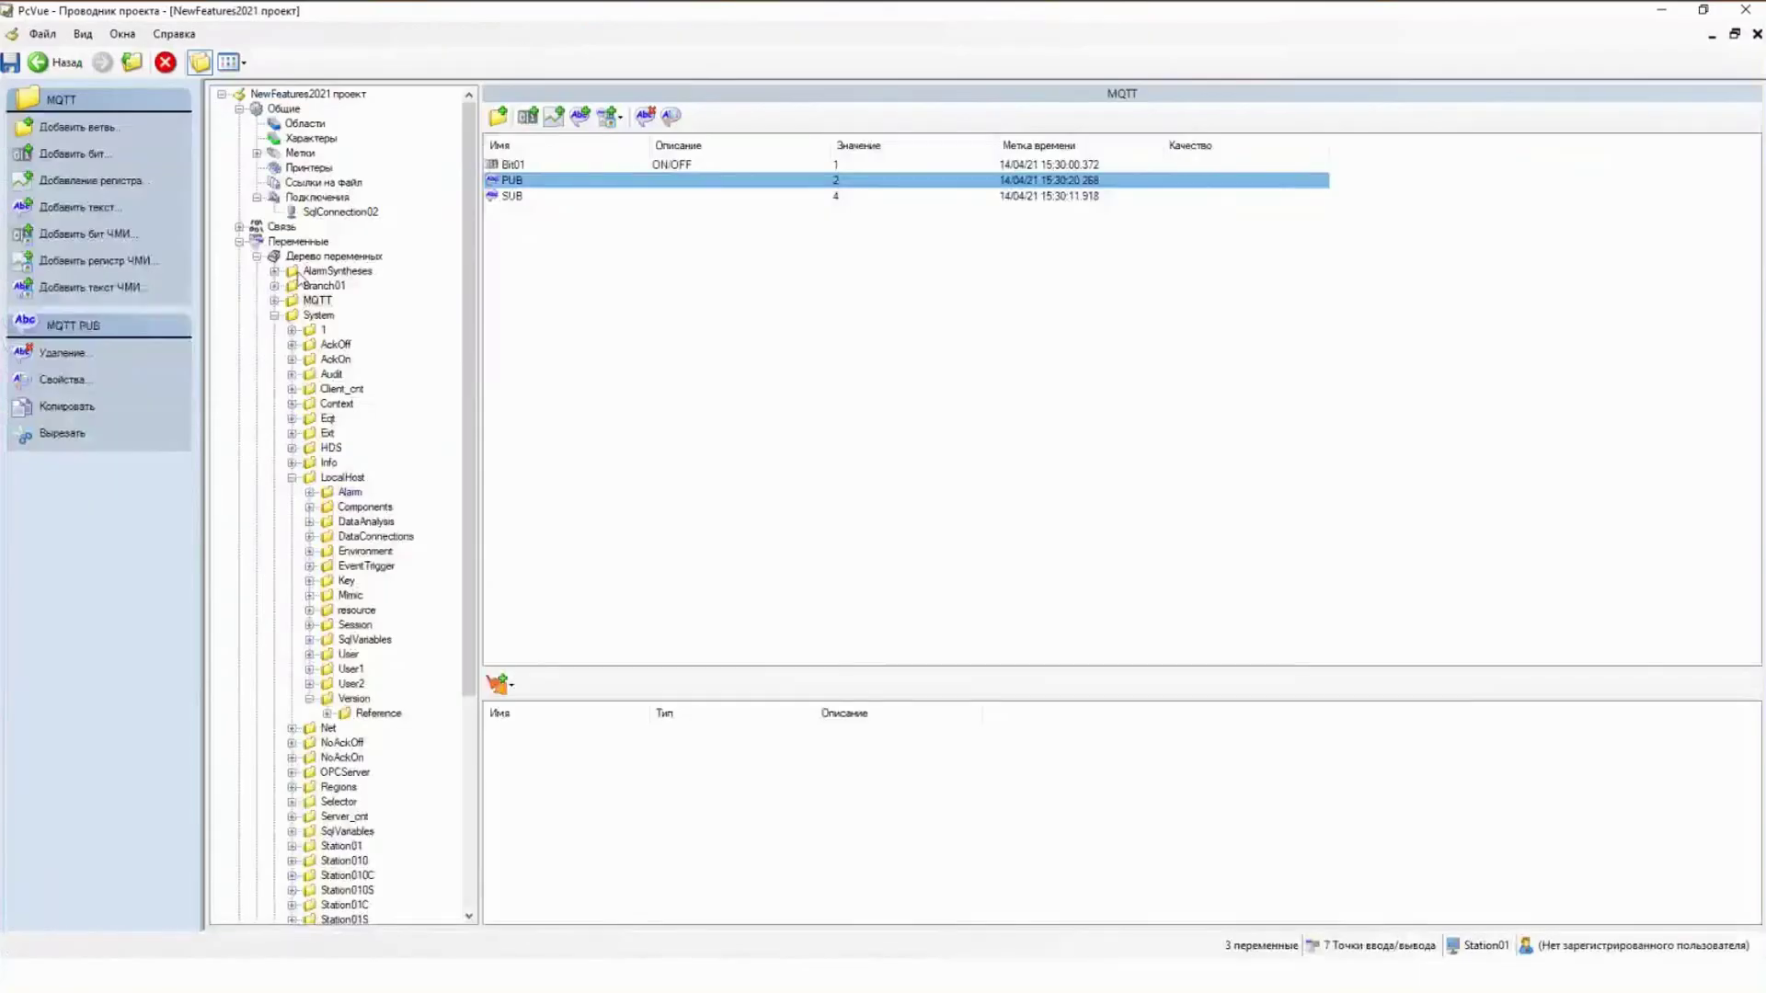
# Step: Collapse the Переменные and Общие branches and open the Гео-тег list under Географические данные
pyautogui.click(239, 242)
pyautogui.click(240, 109)
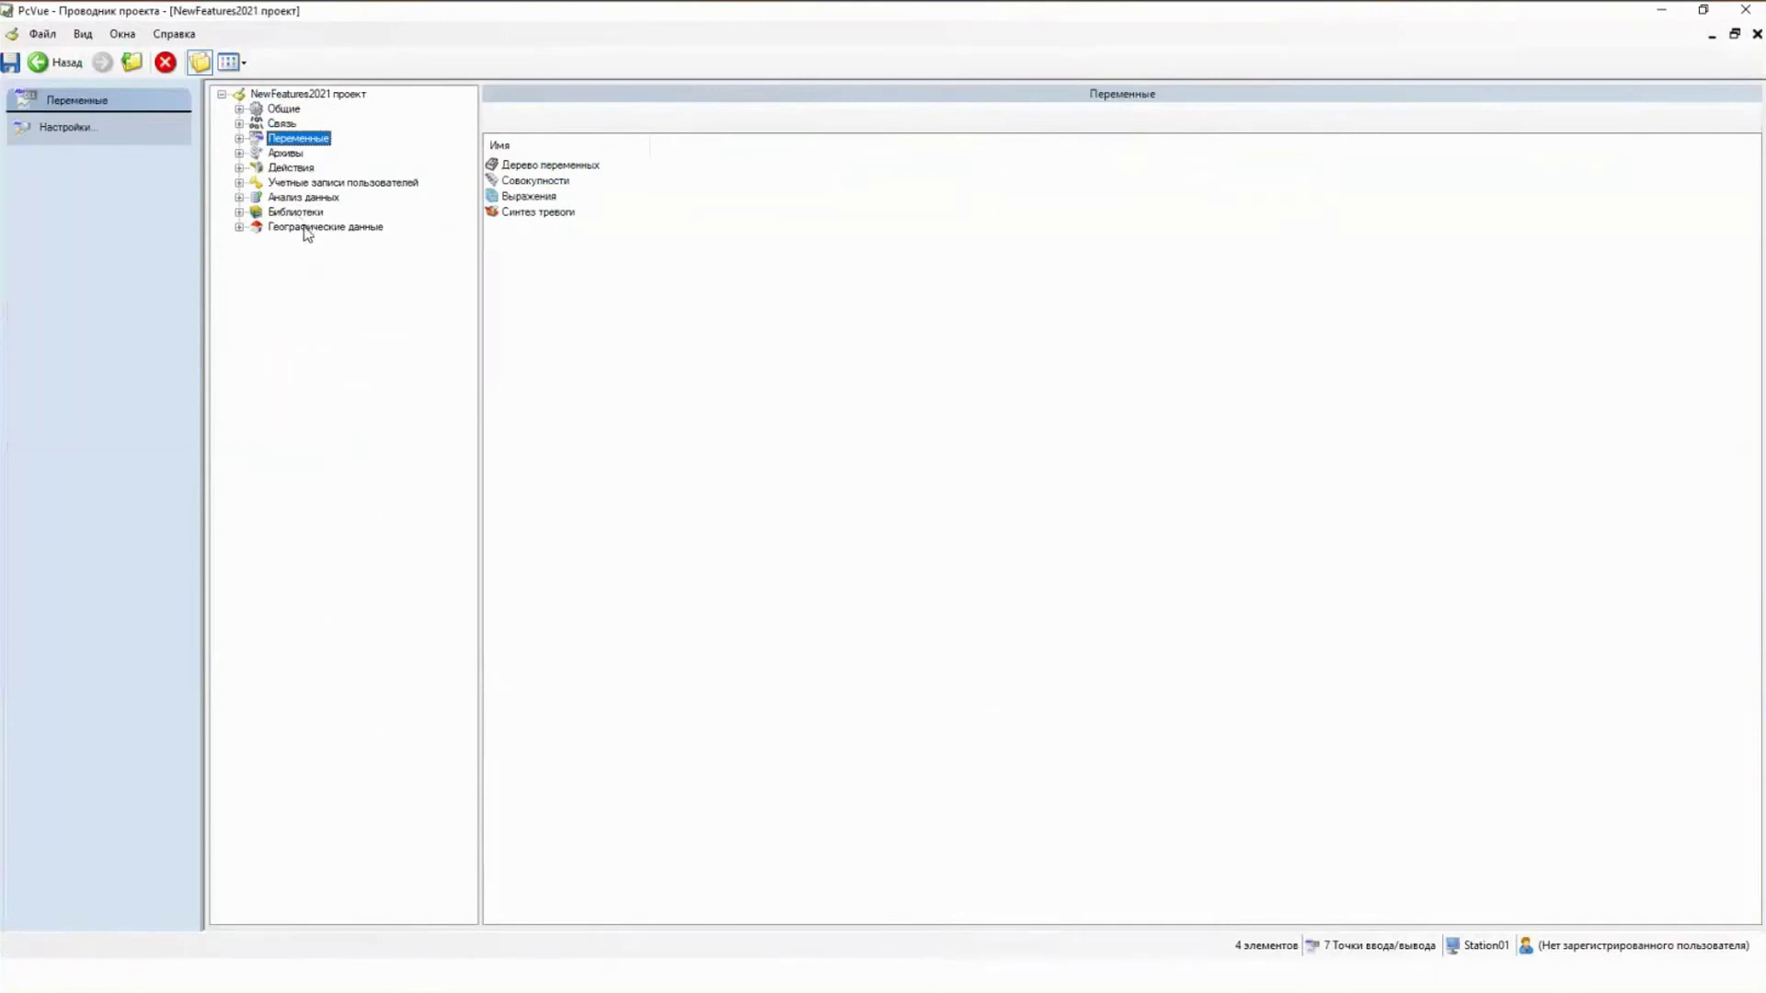
pyautogui.click(306, 230)
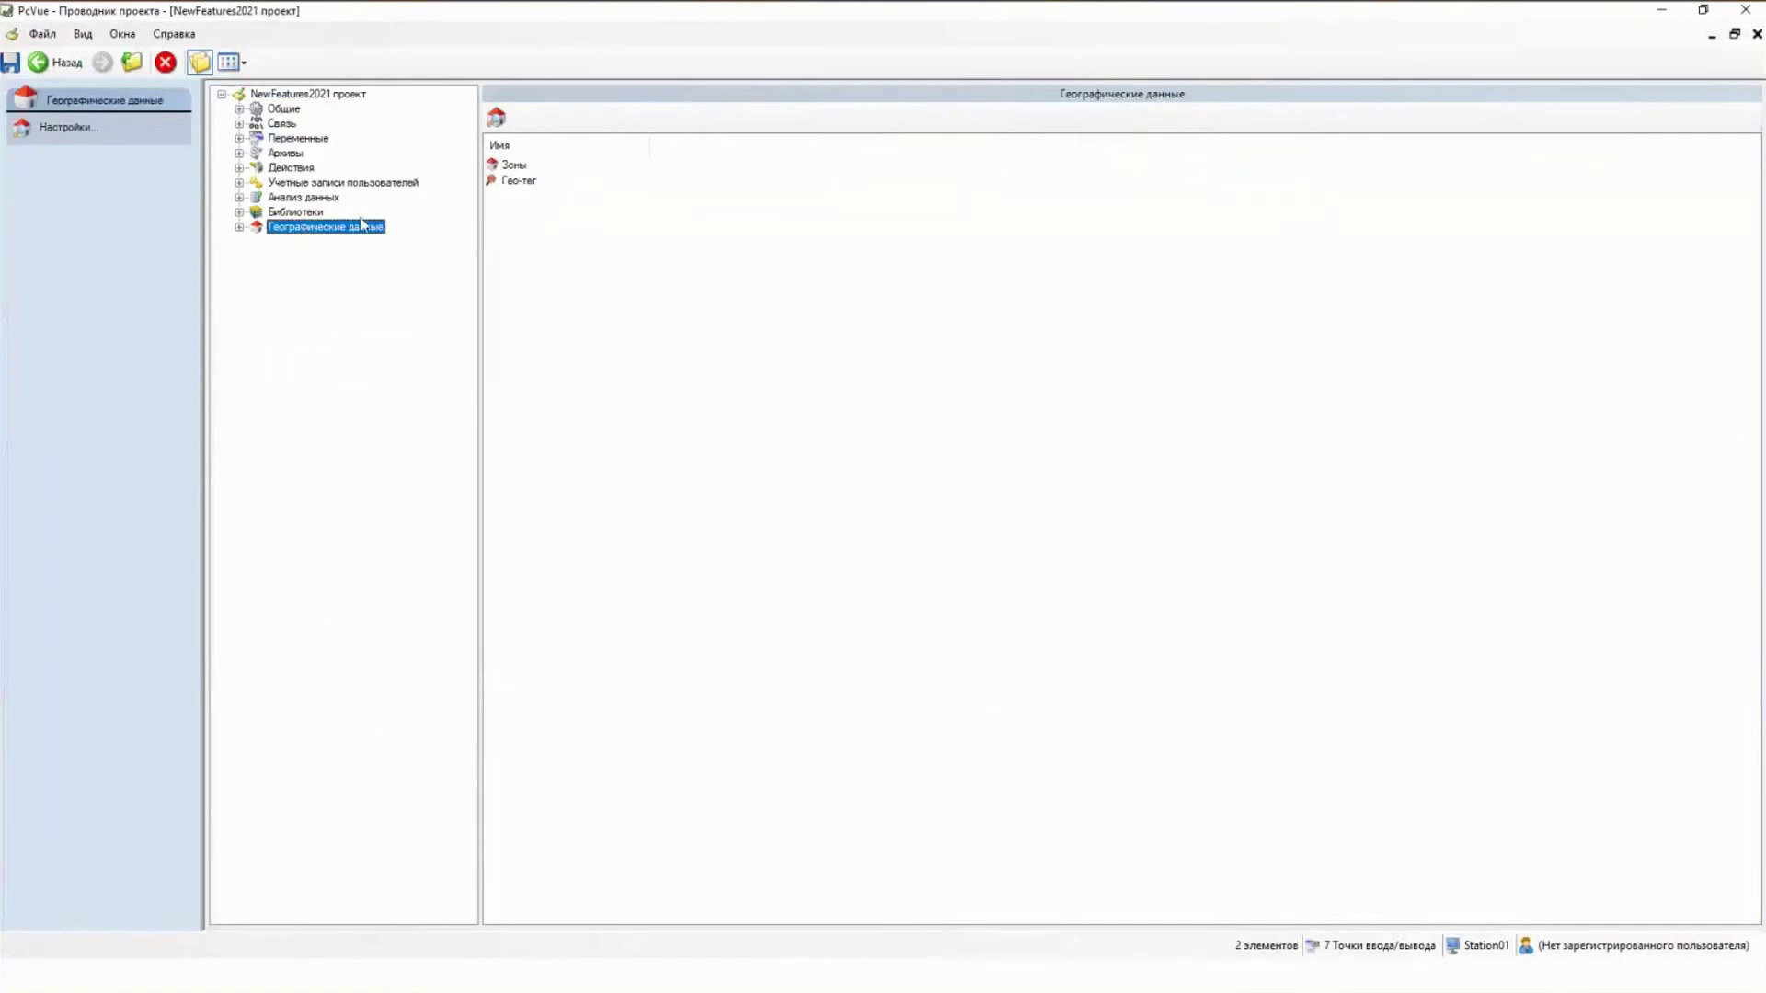
pyautogui.click(240, 227)
pyautogui.click(304, 257)
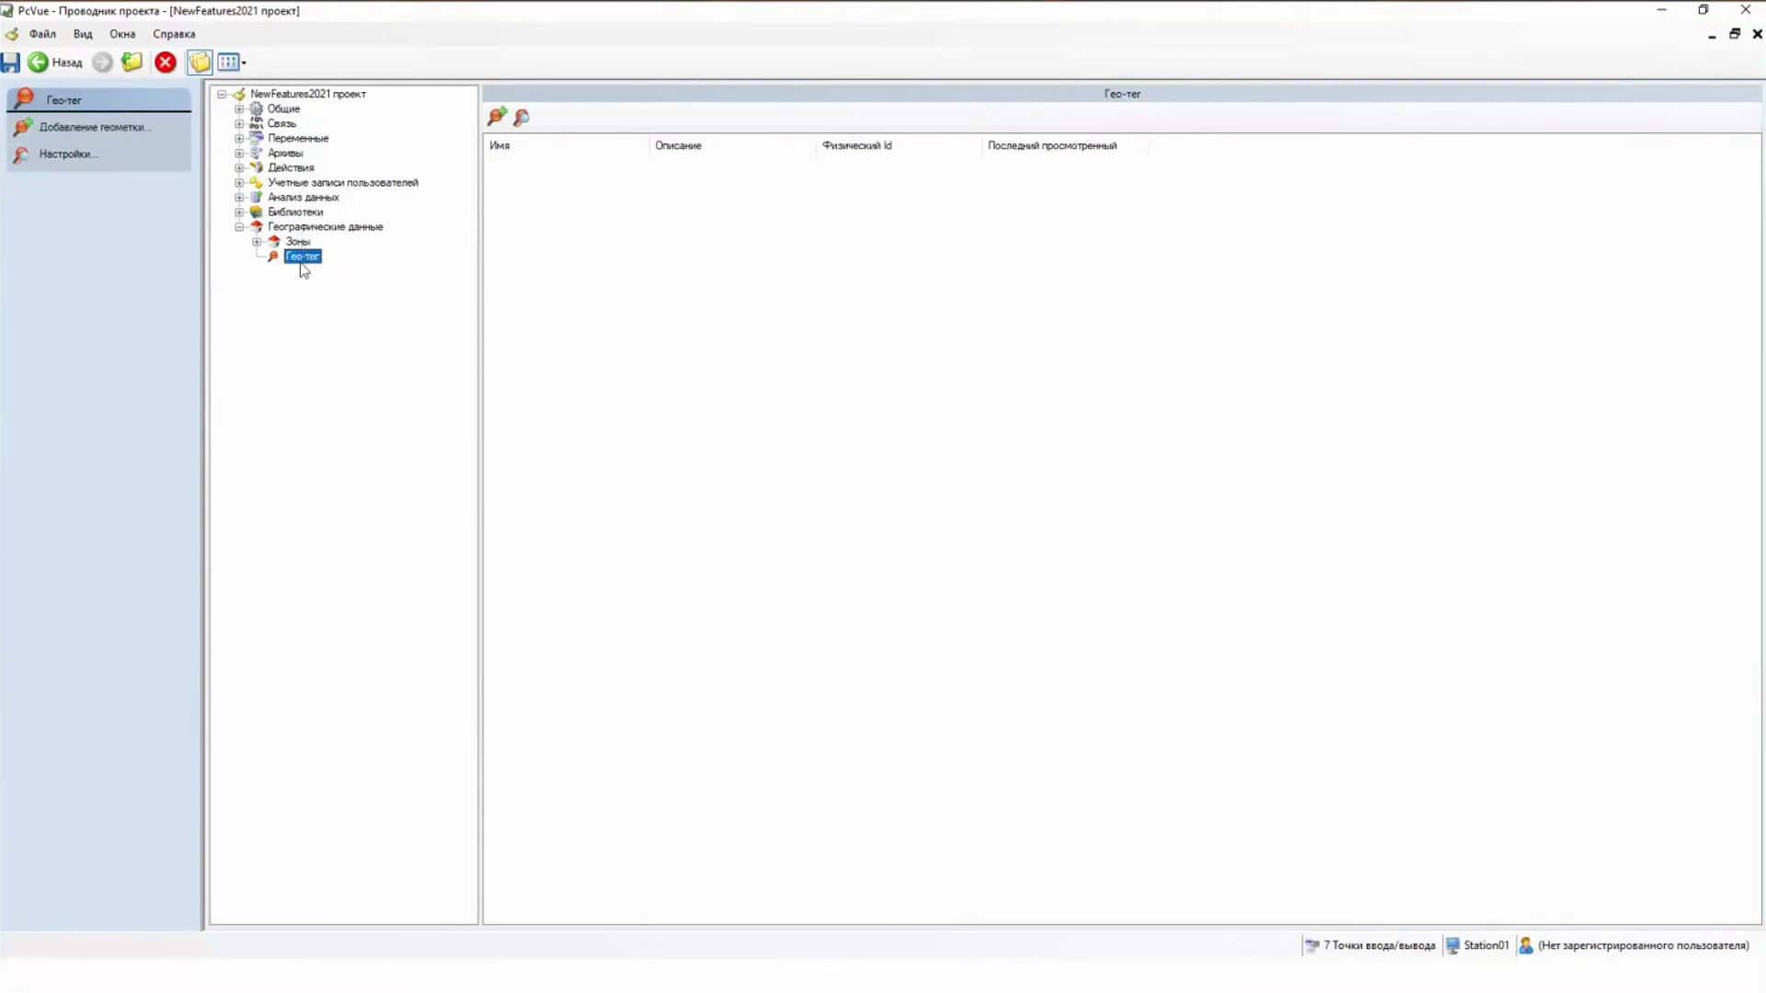
# Step: Open the new geo-tag form to review its name, description and physical ID fields, and abandon the creation
pyautogui.click(497, 117)
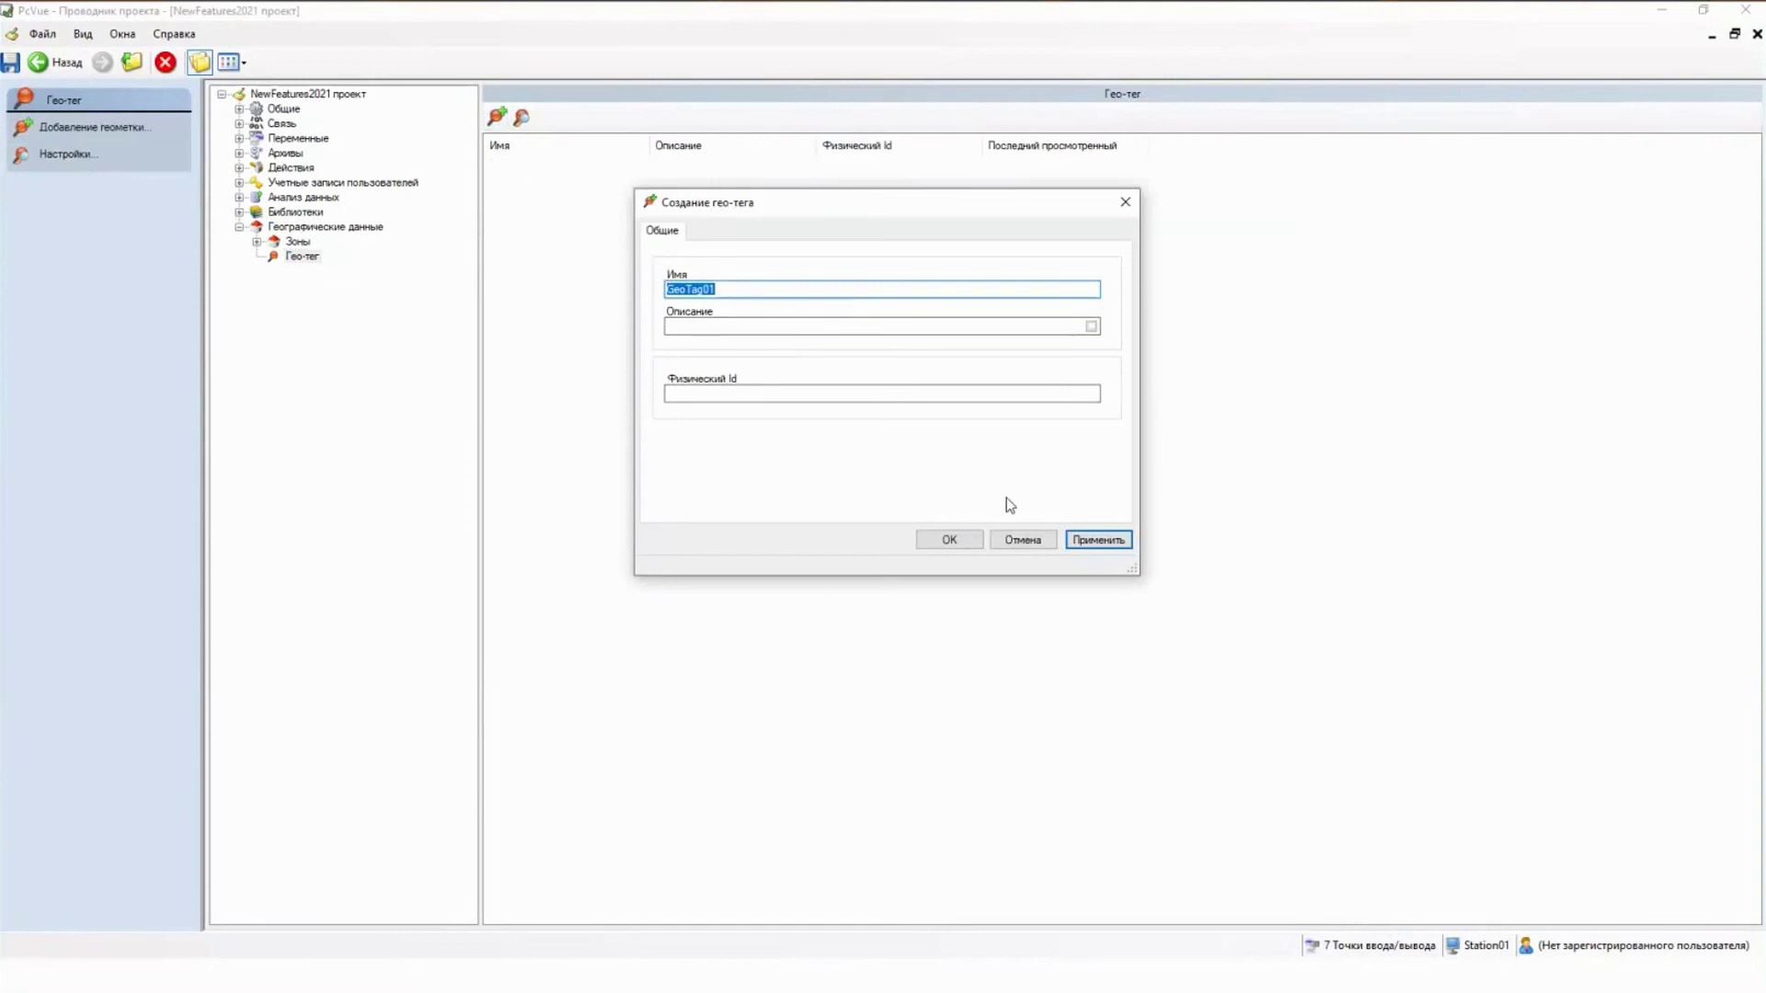
pyautogui.click(1027, 541)
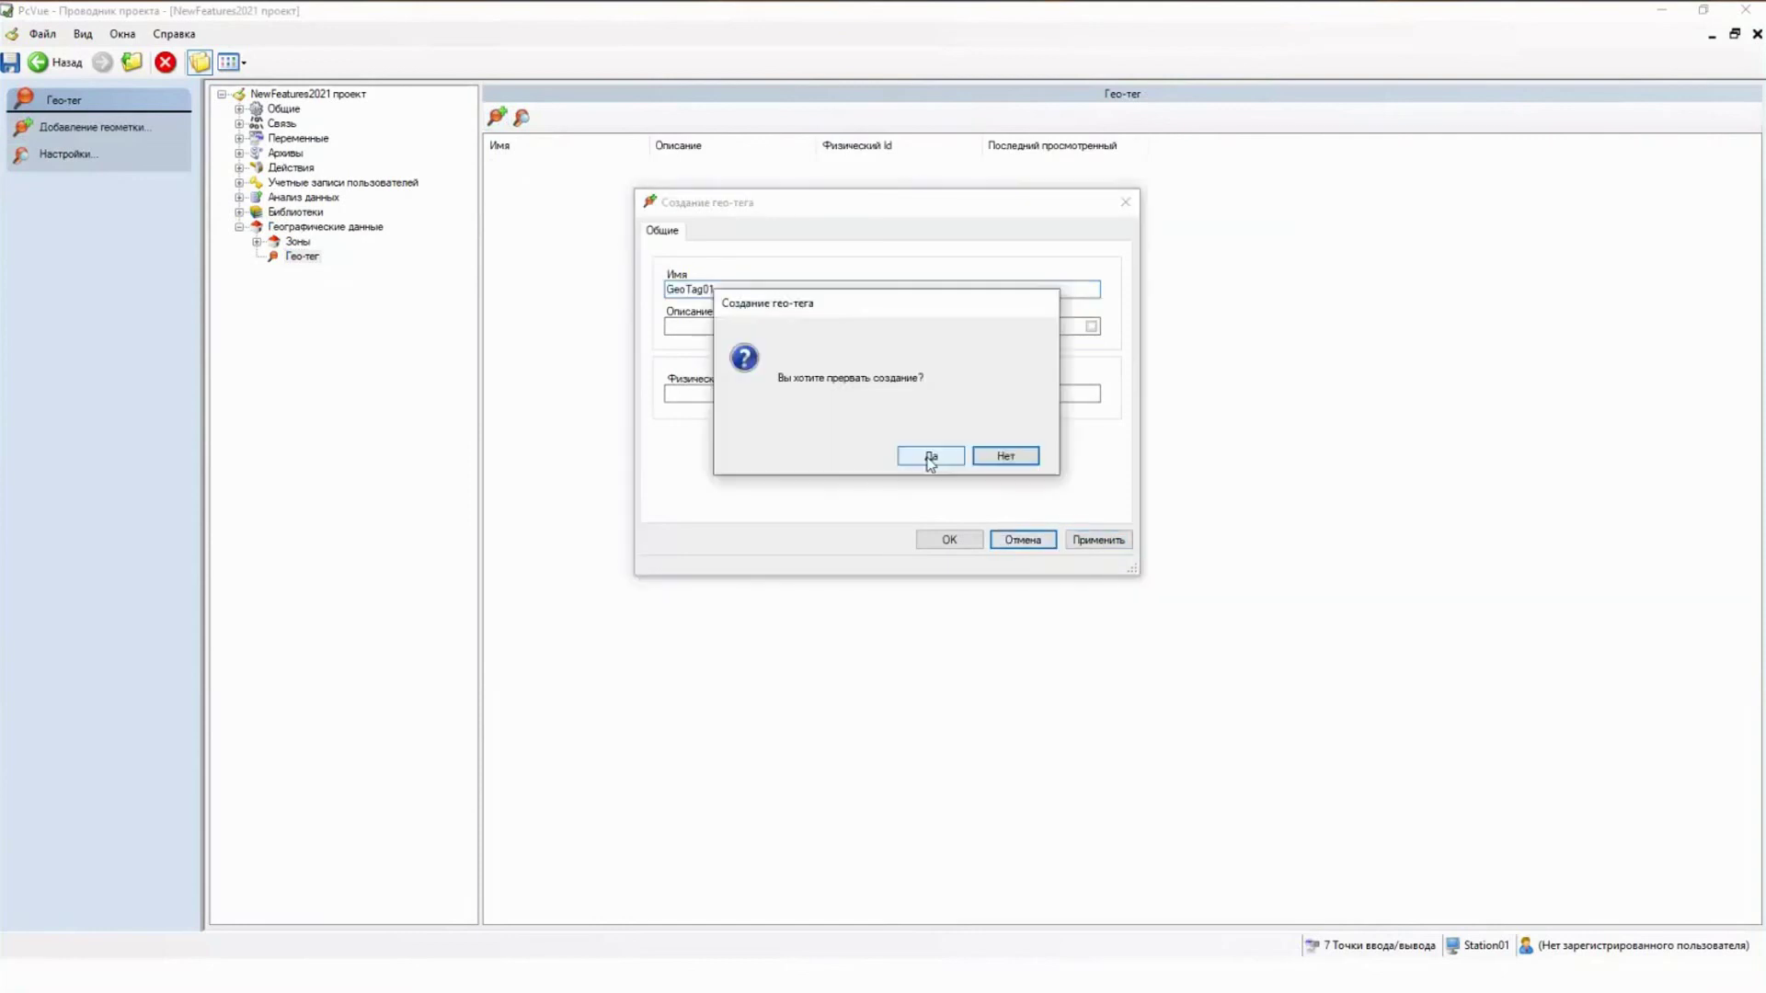
pyautogui.click(930, 460)
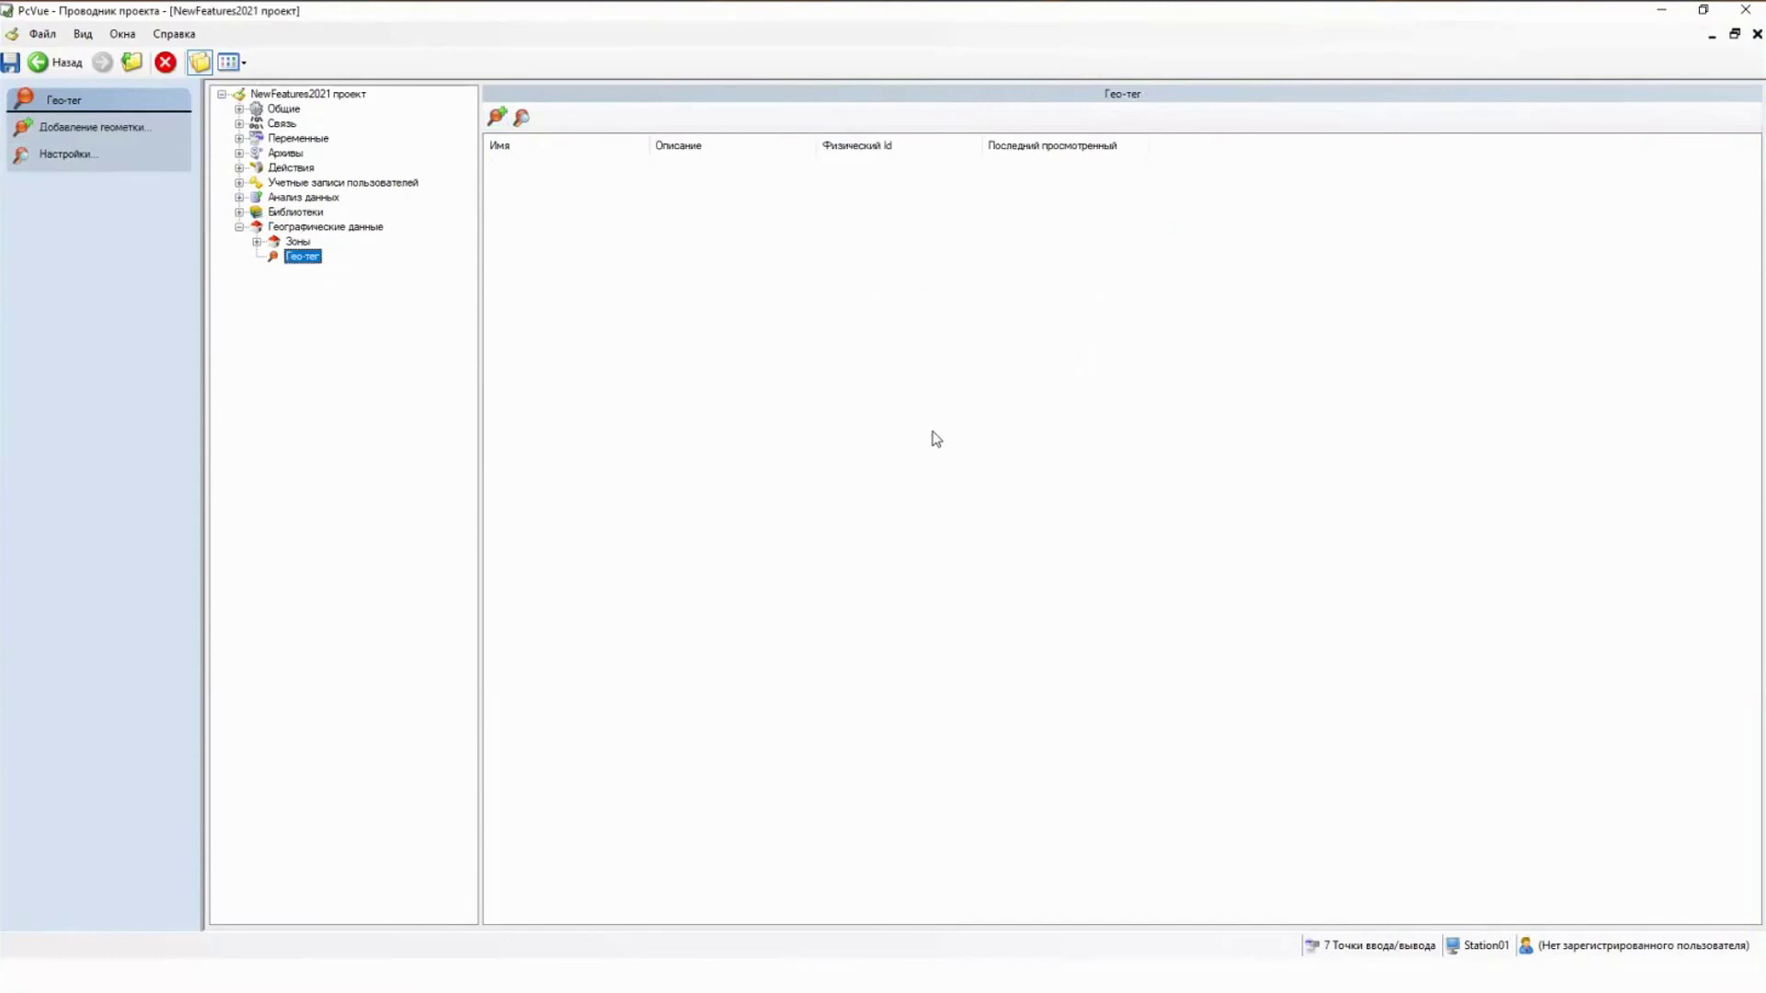
# Step: Open the Зоны list, select Zone02 and review the action types that can be added to it
pyautogui.click(299, 242)
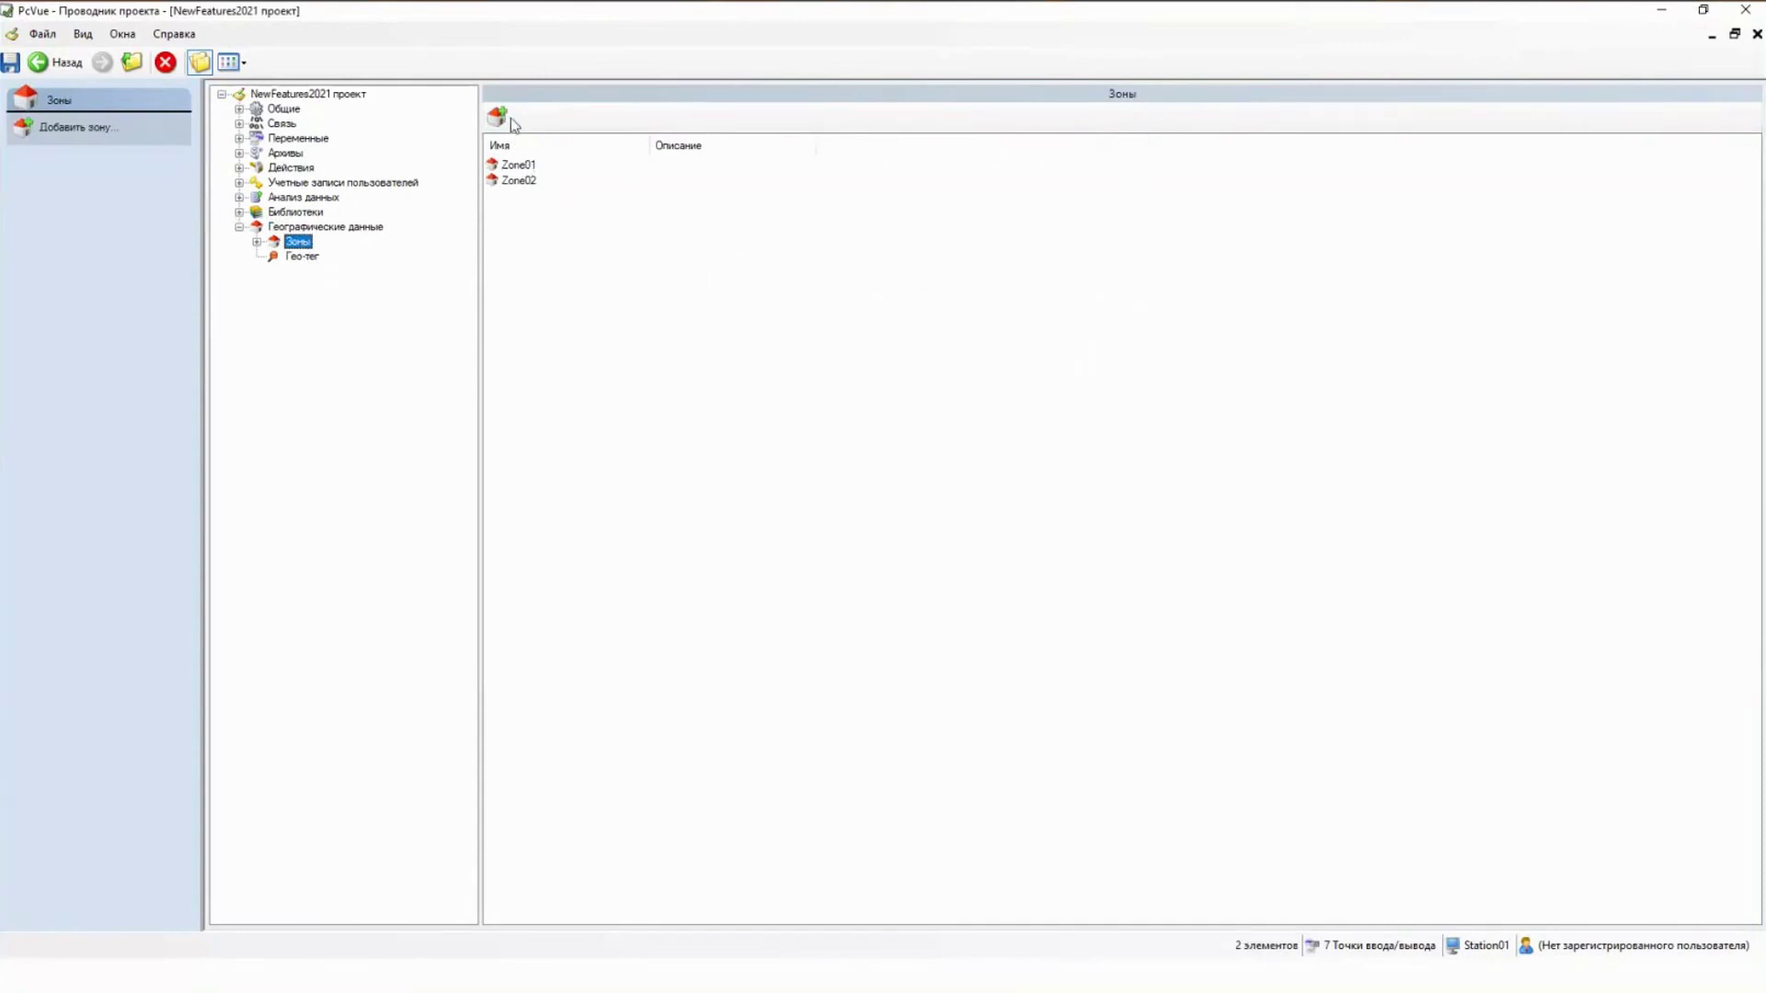
pyautogui.click(520, 180)
pyautogui.click(531, 686)
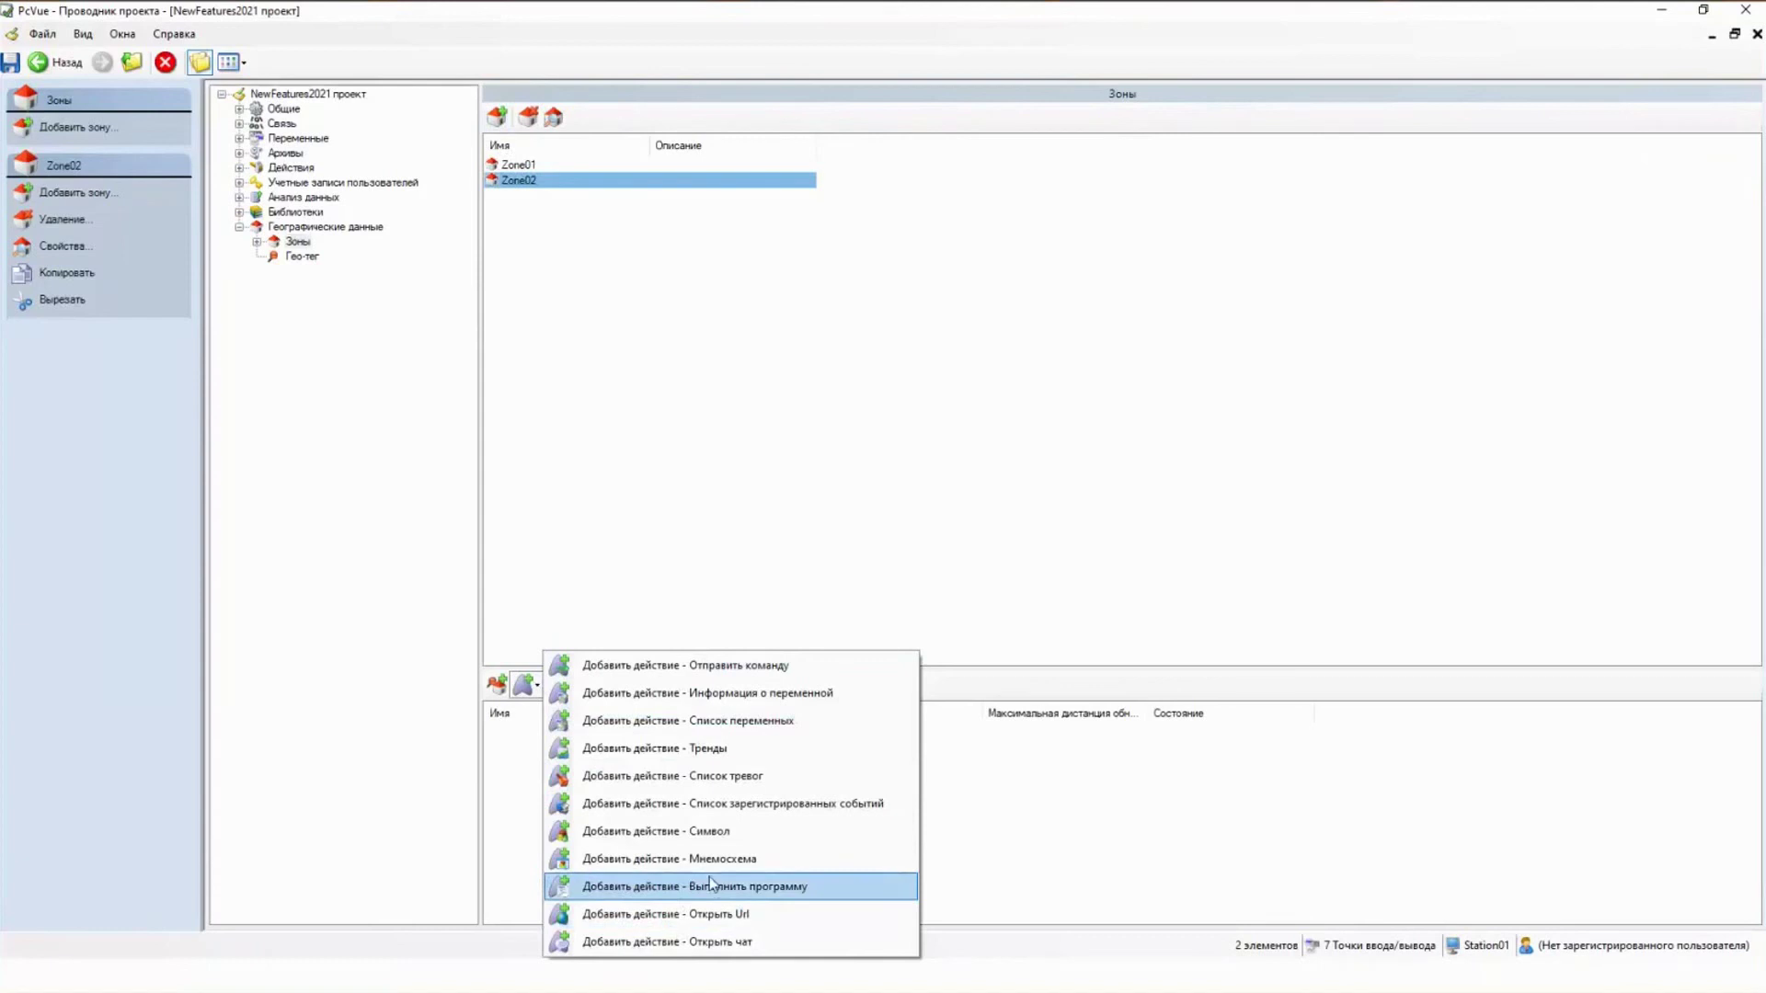
pyautogui.click(658, 521)
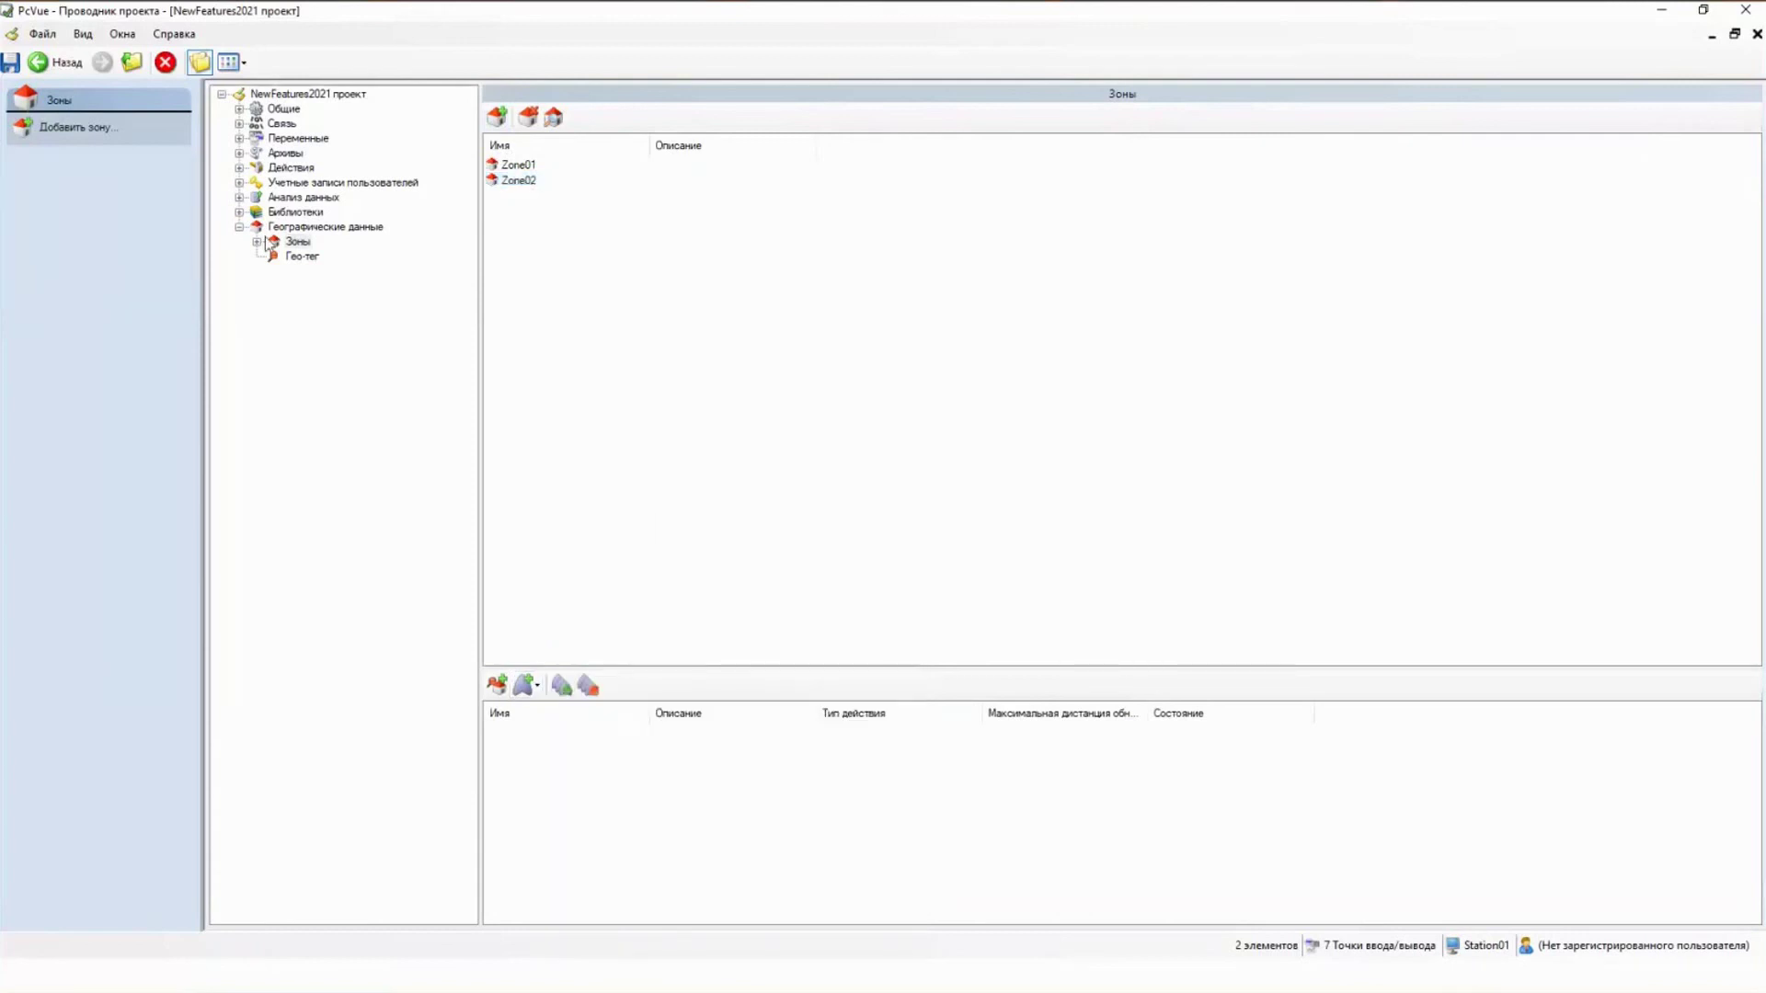
# Step: Open the web and mobile services back-end list among the Связь servers and select BackEnd01
pyautogui.click(239, 123)
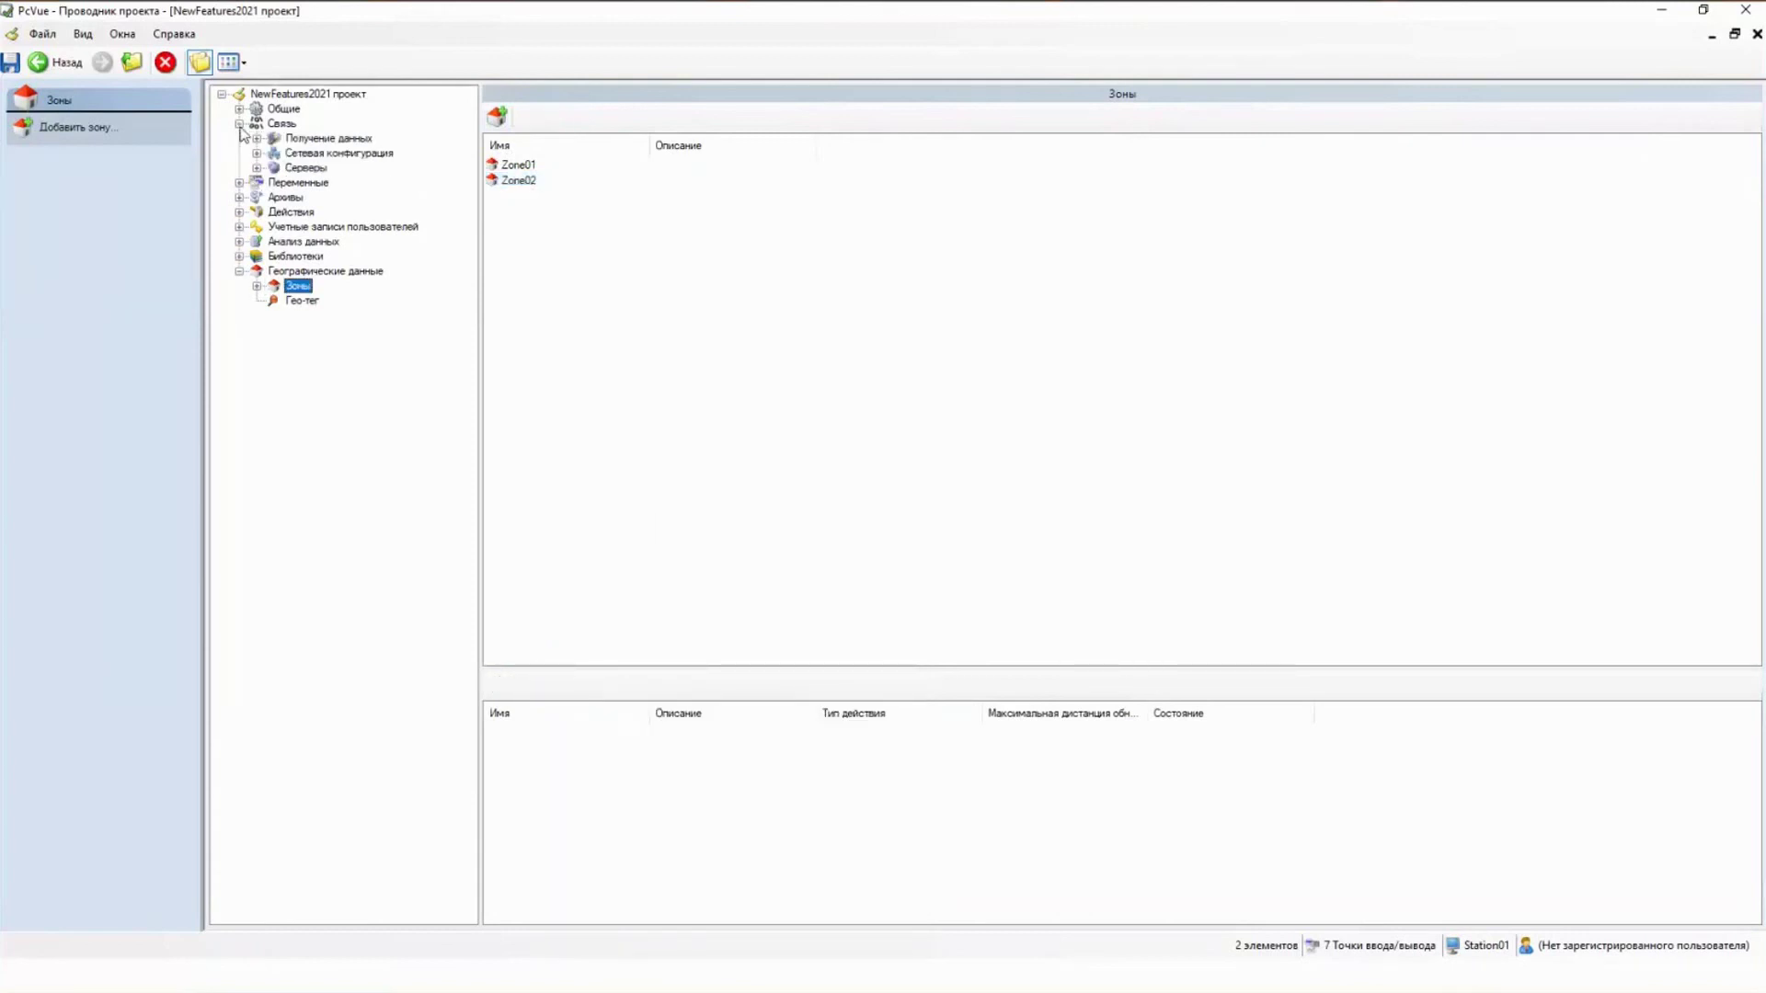
pyautogui.click(295, 168)
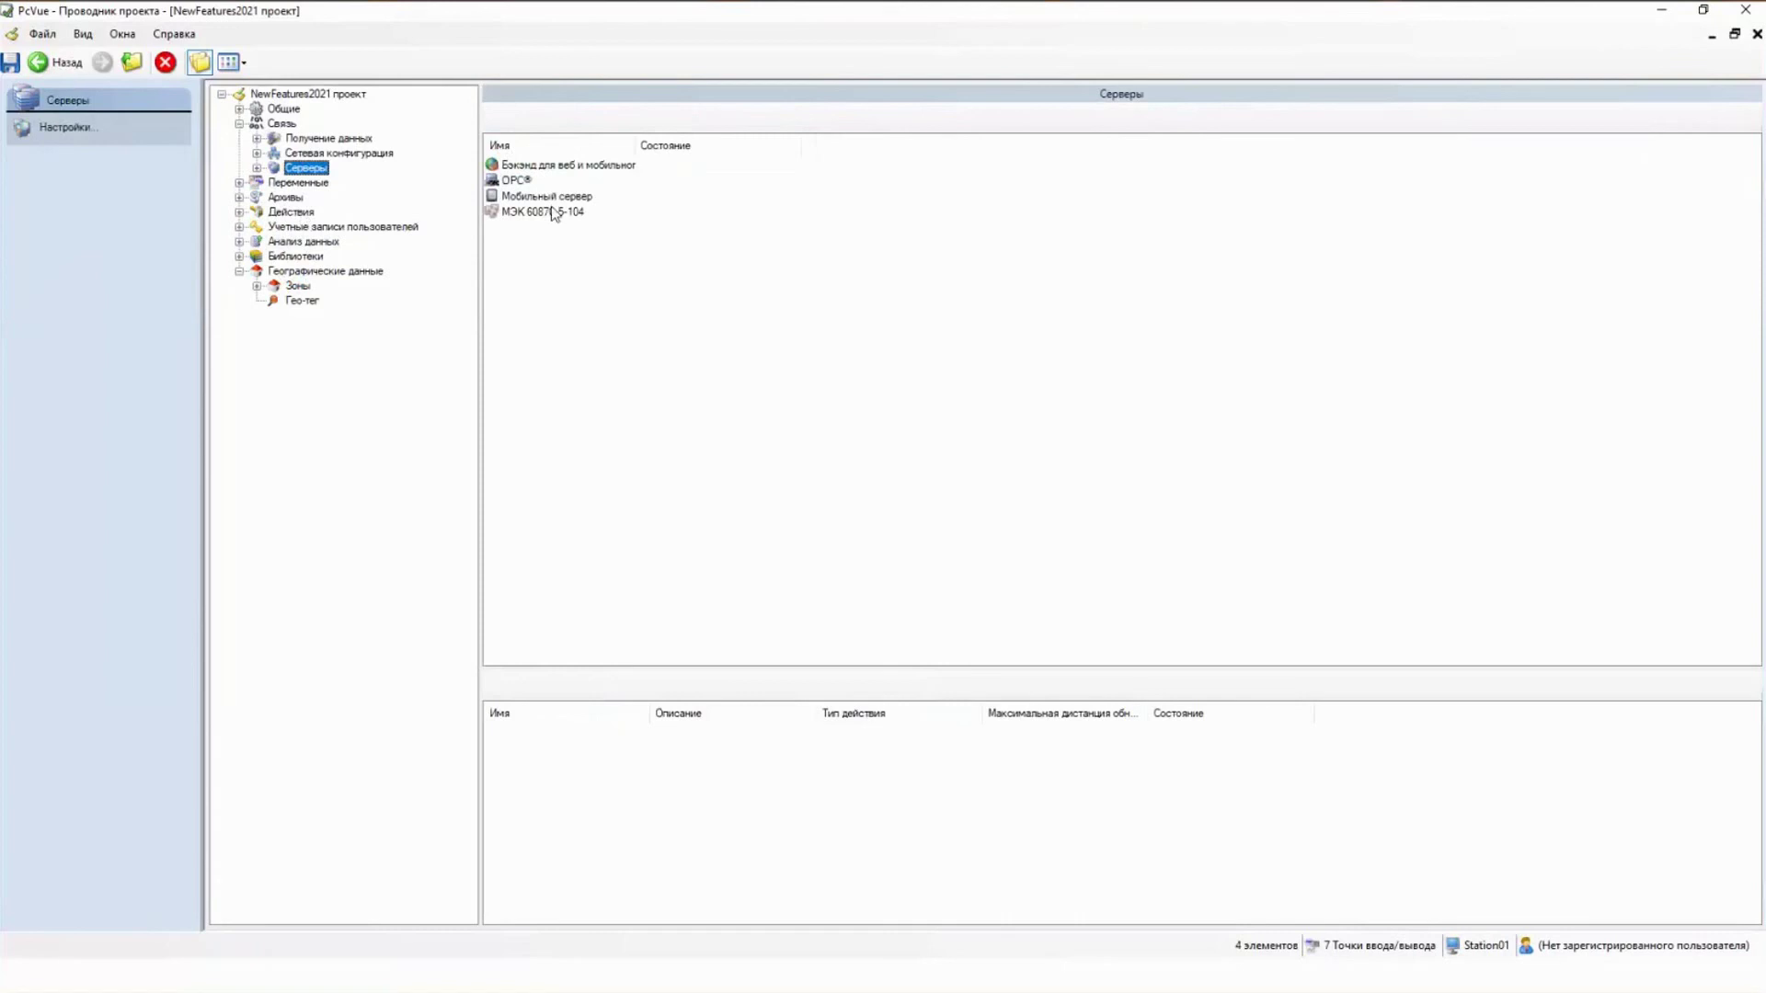
pyautogui.click(564, 171)
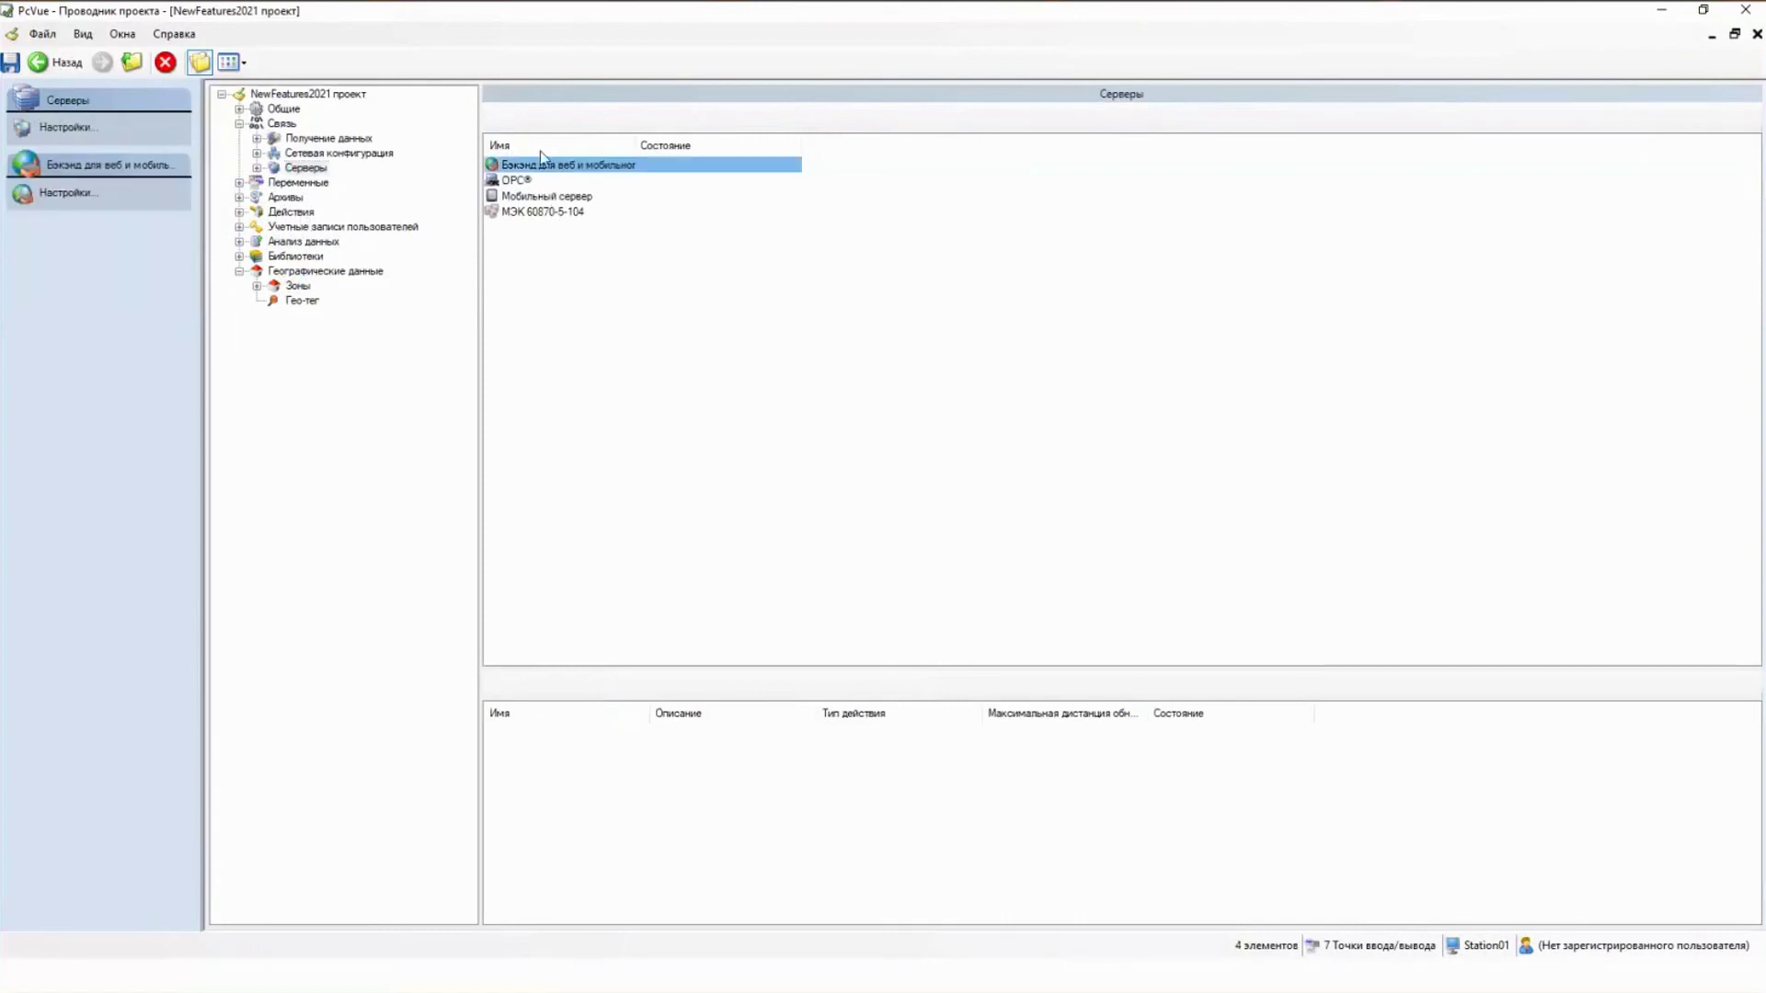
pyautogui.doubleClick(547, 166)
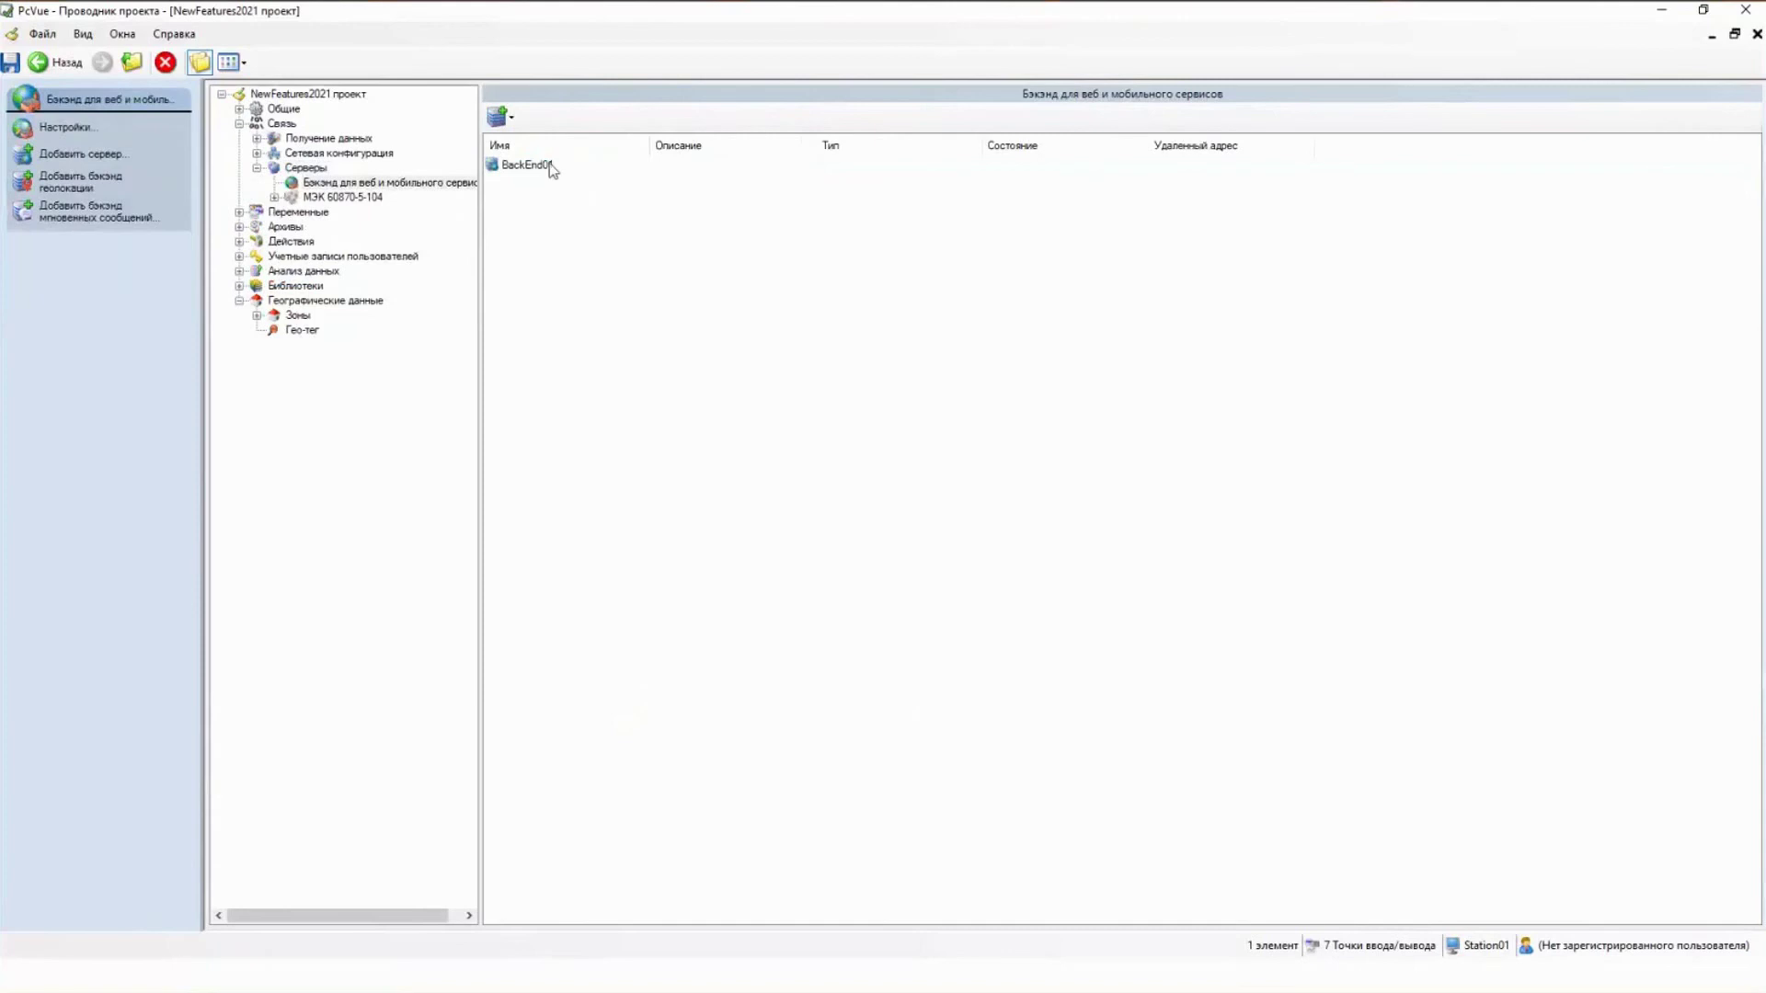
pyautogui.click(546, 165)
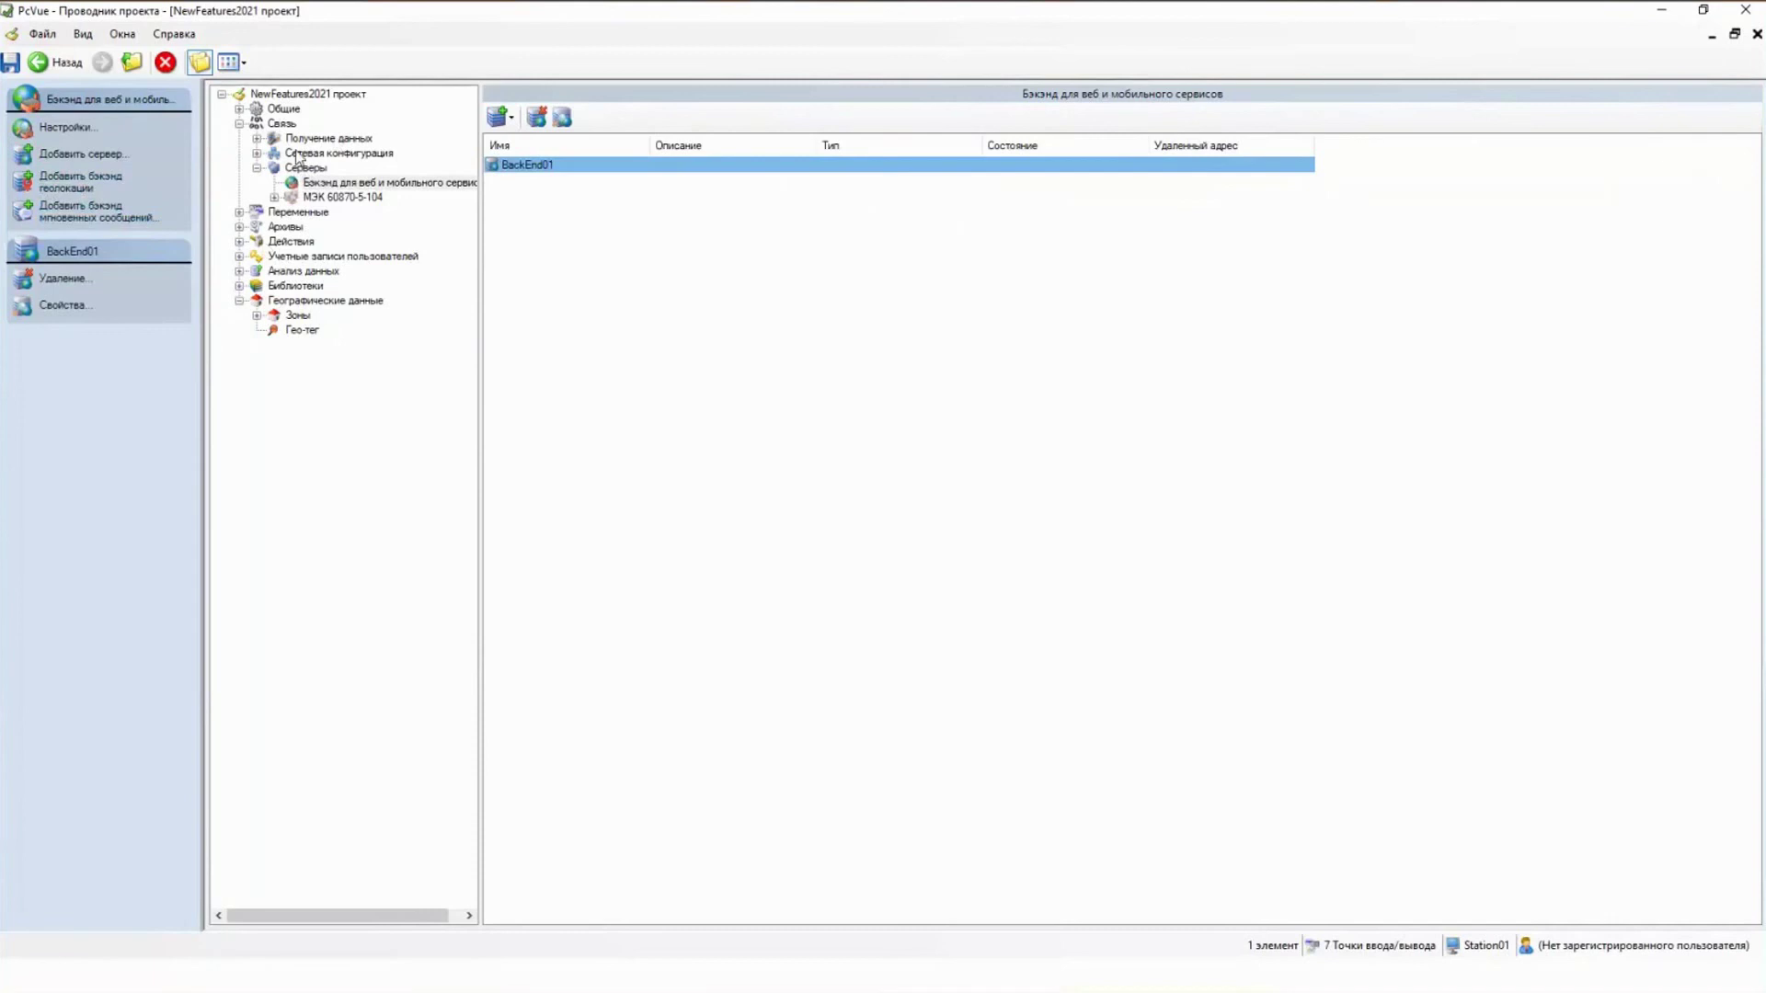
# Step: Open the Станции list of the network configuration and examine Station01's licence role, project version and product version
pyautogui.click(339, 154)
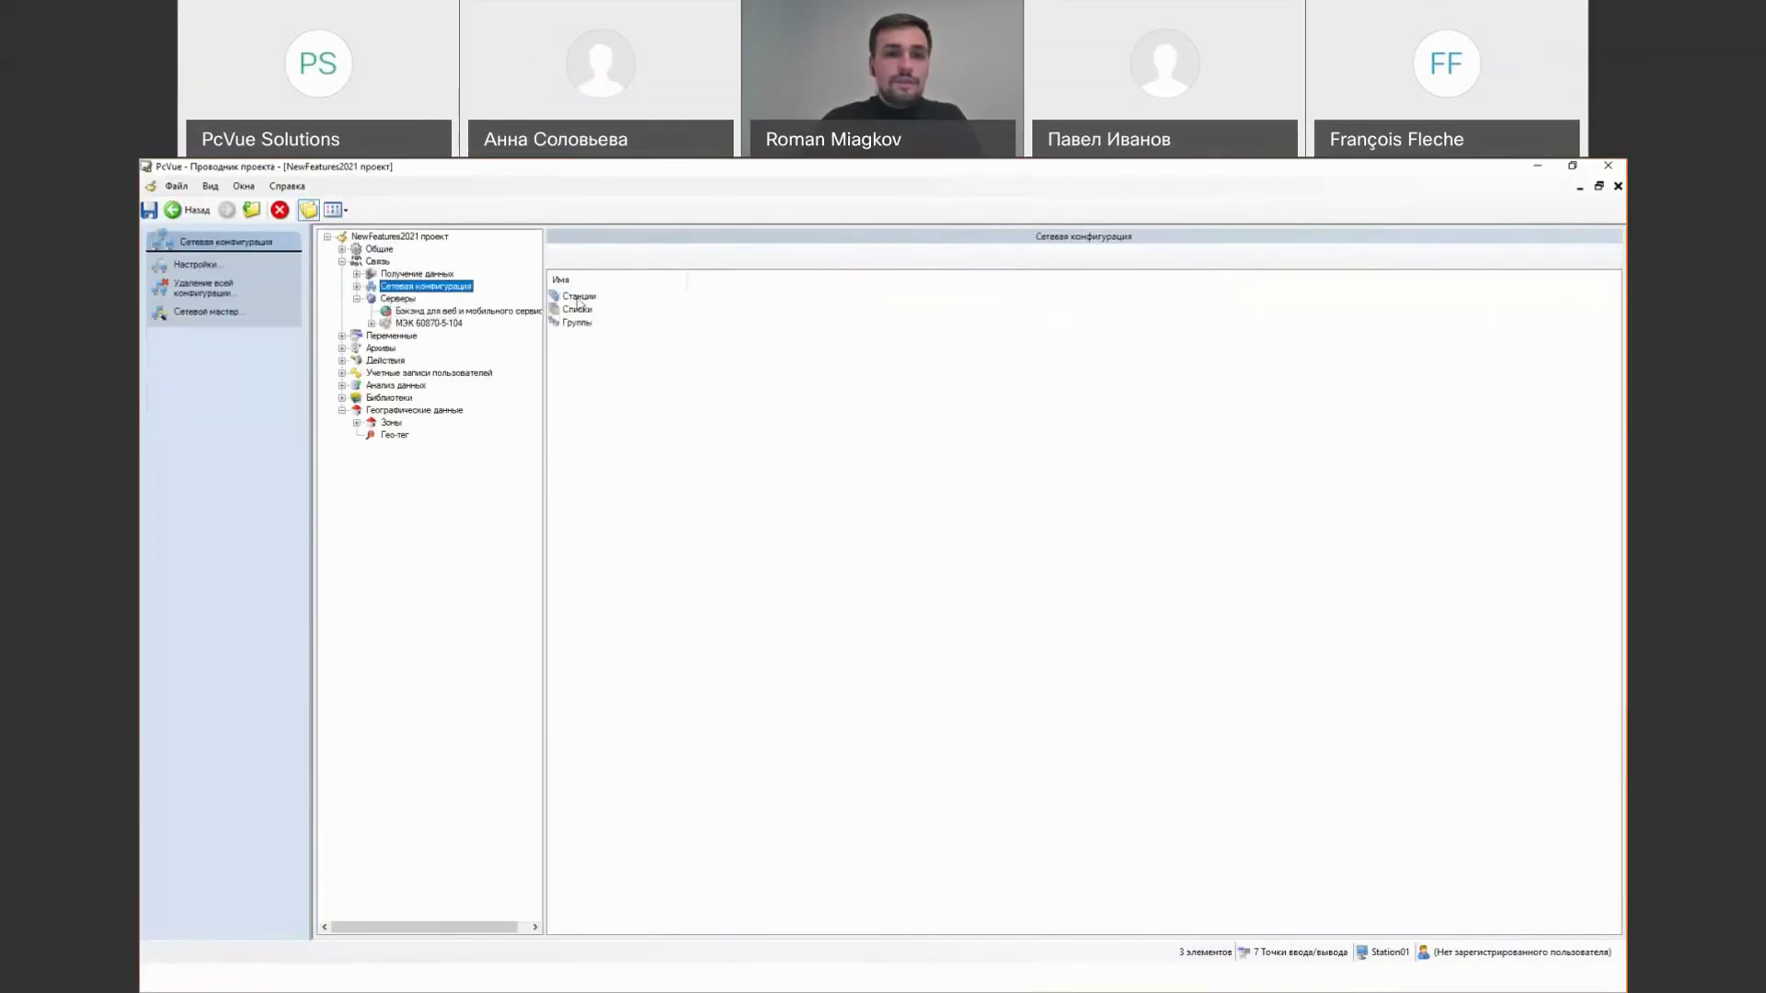
pyautogui.doubleClick(578, 296)
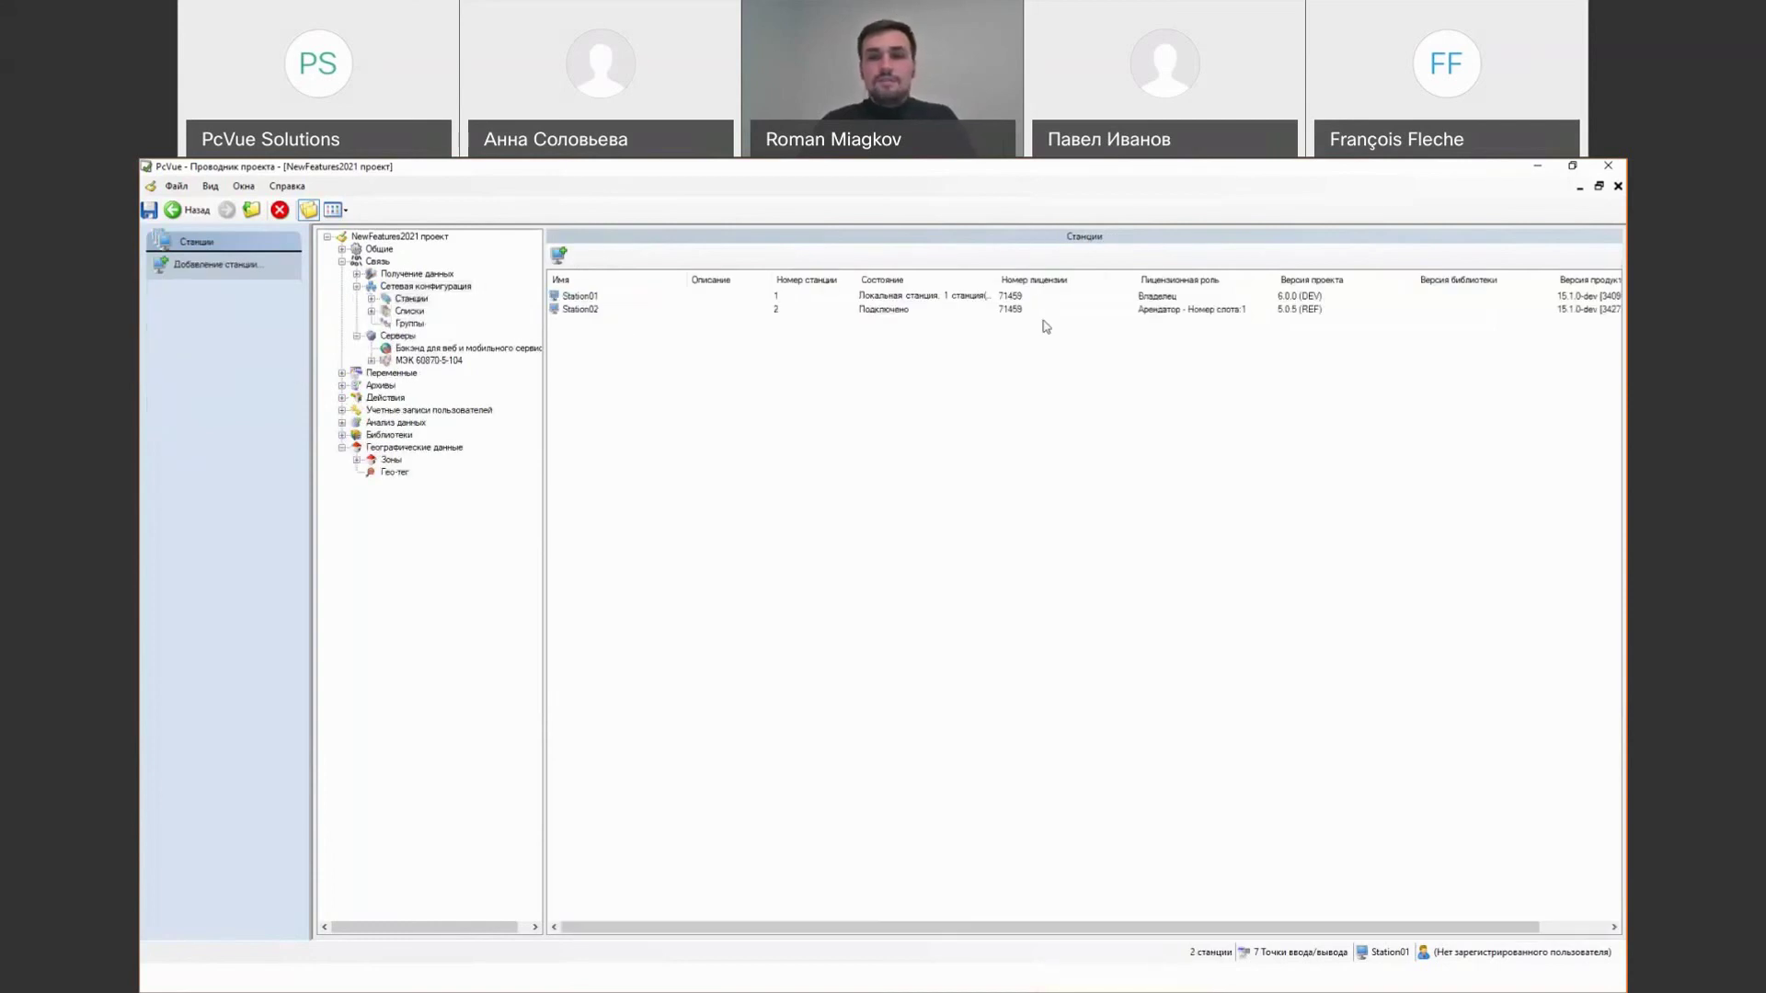
pyautogui.click(1140, 297)
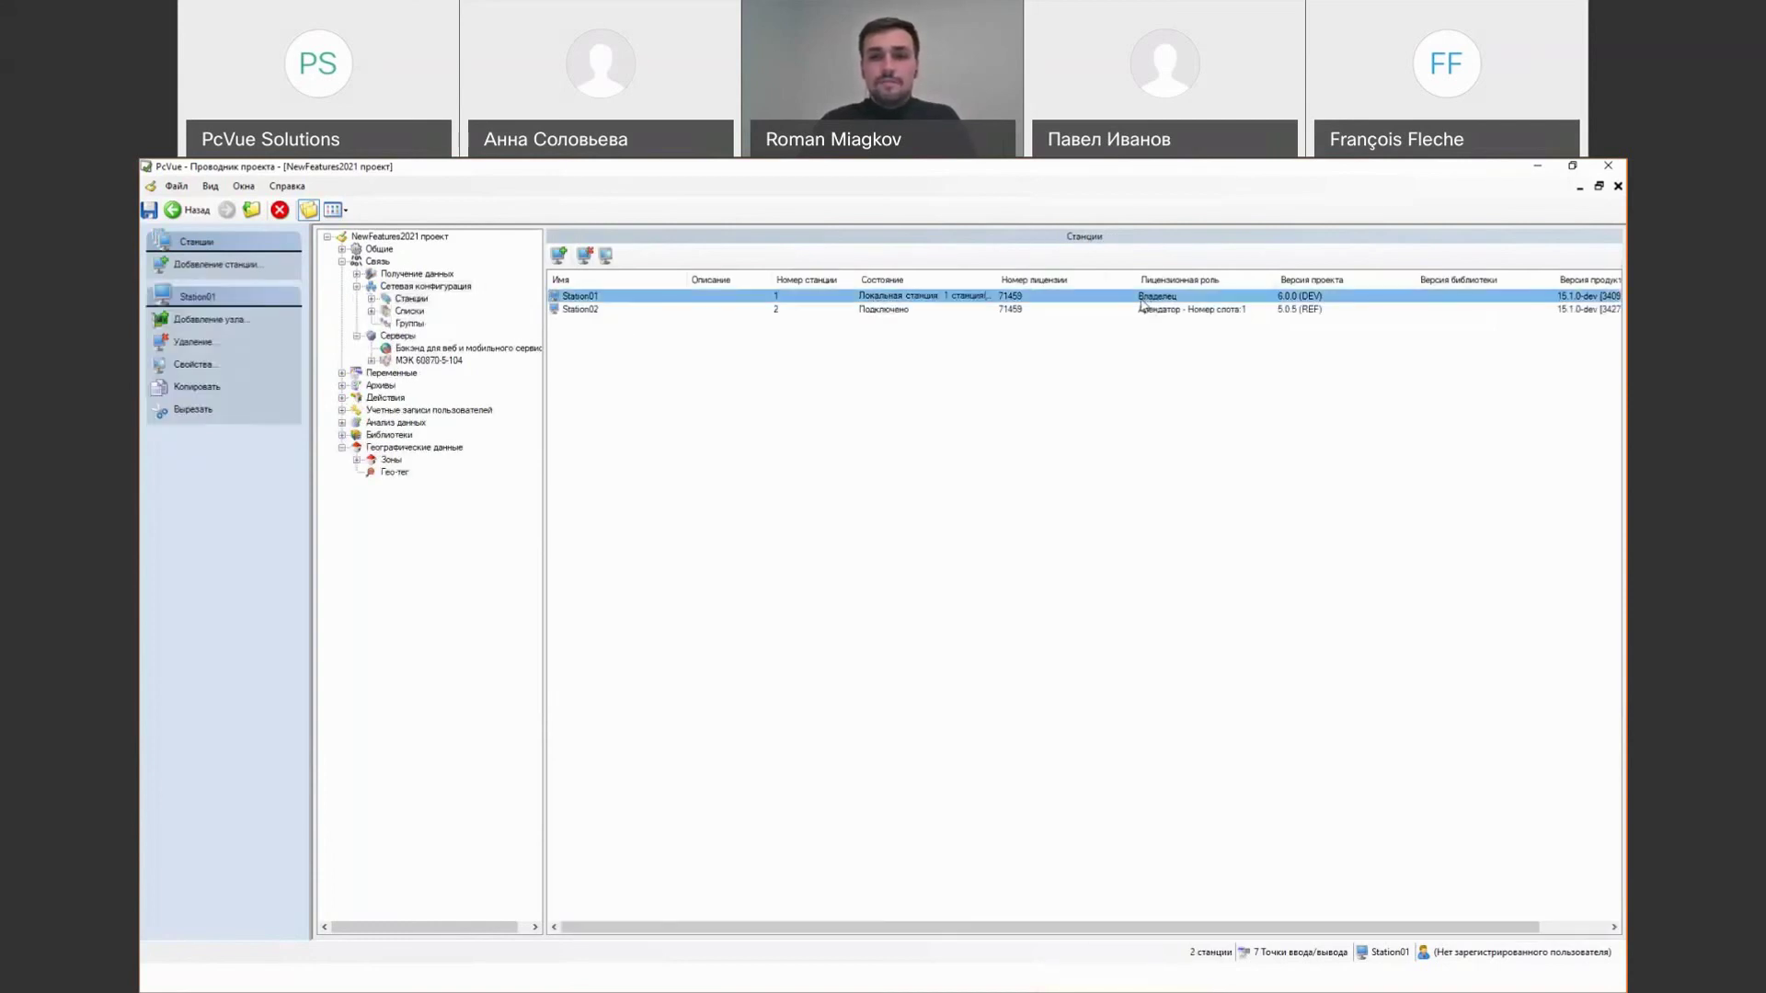
pyautogui.moveTo(981, 929); pyautogui.dragTo(1050, 929)
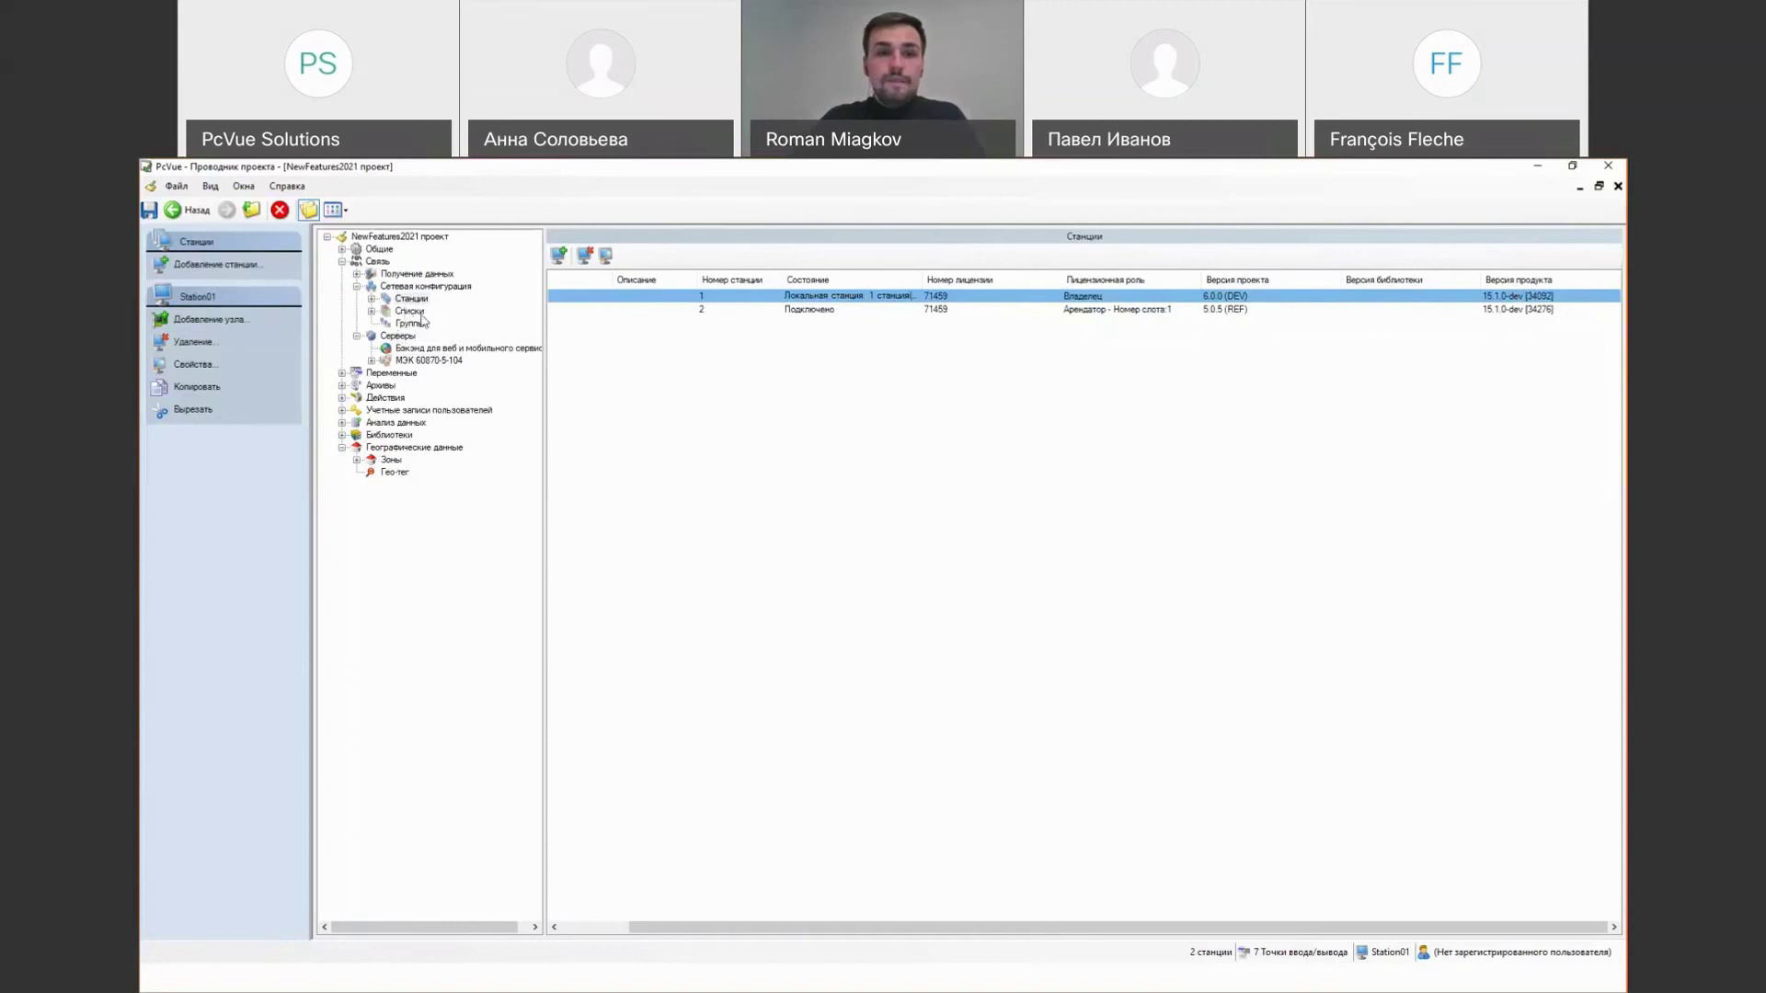
pyautogui.click(911, 917)
pyautogui.click(411, 298)
# Step: Open the Оборудование list under Получение данных and examine the driver status and request statistics of the Net network
pyautogui.click(356, 275)
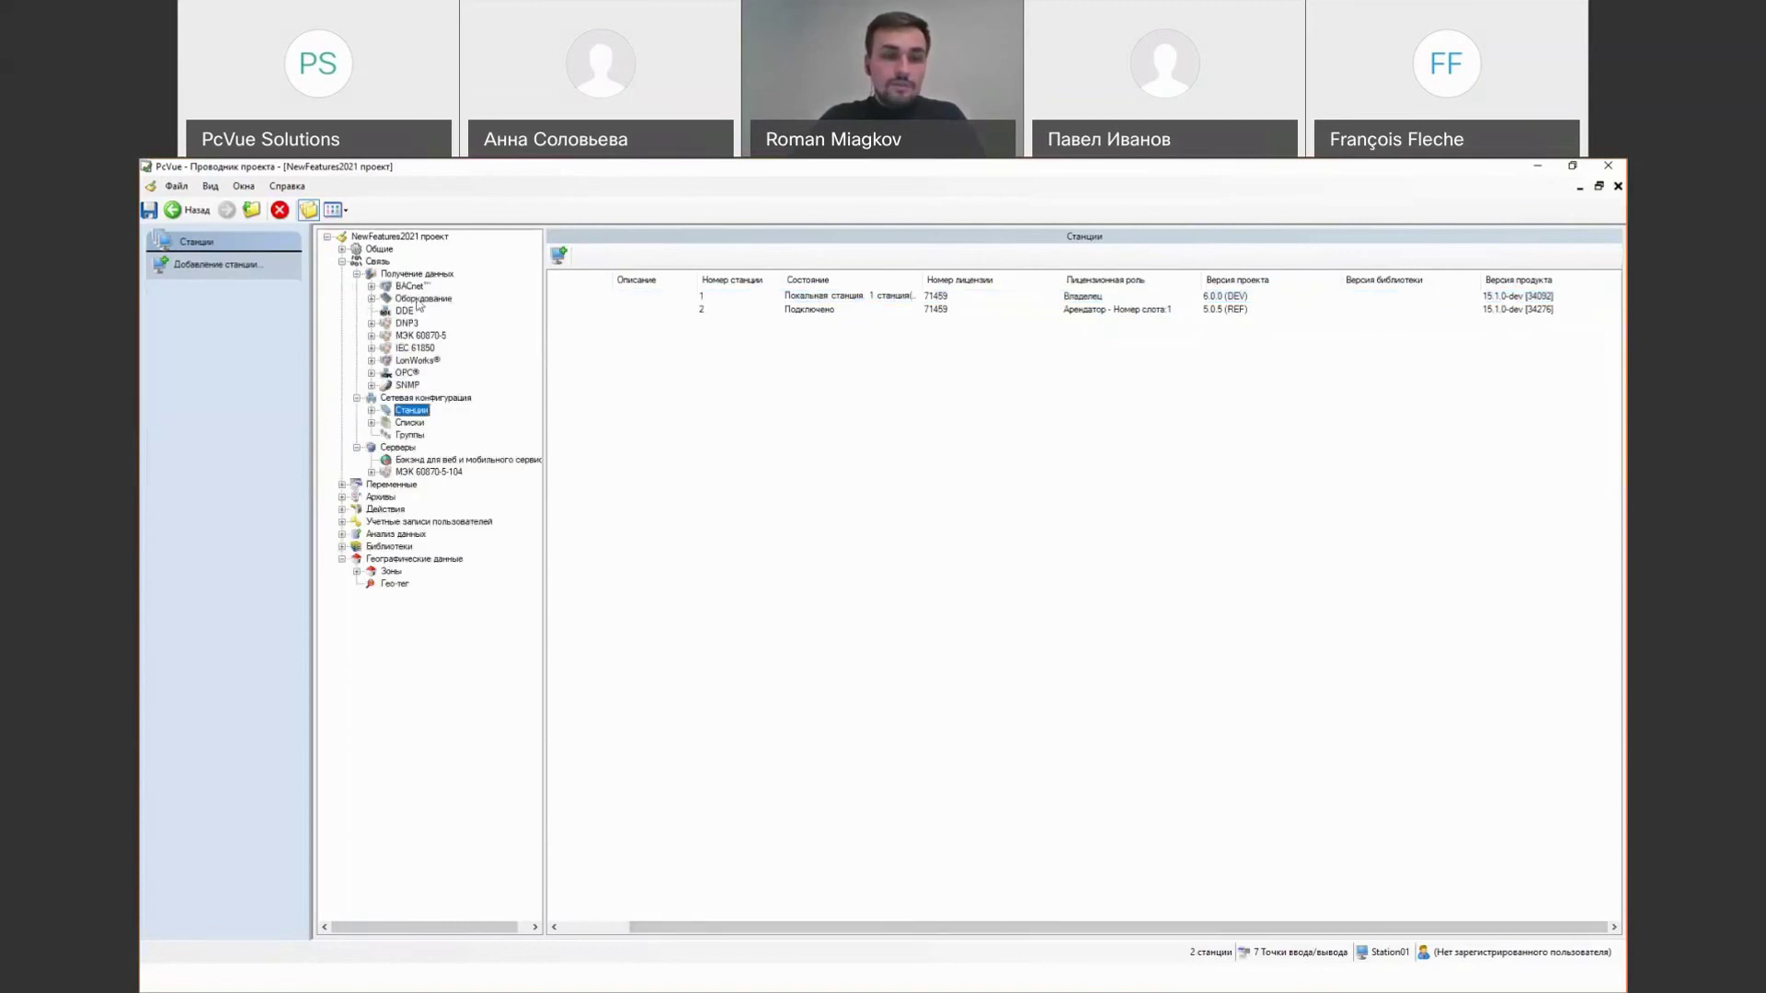
pyautogui.click(419, 299)
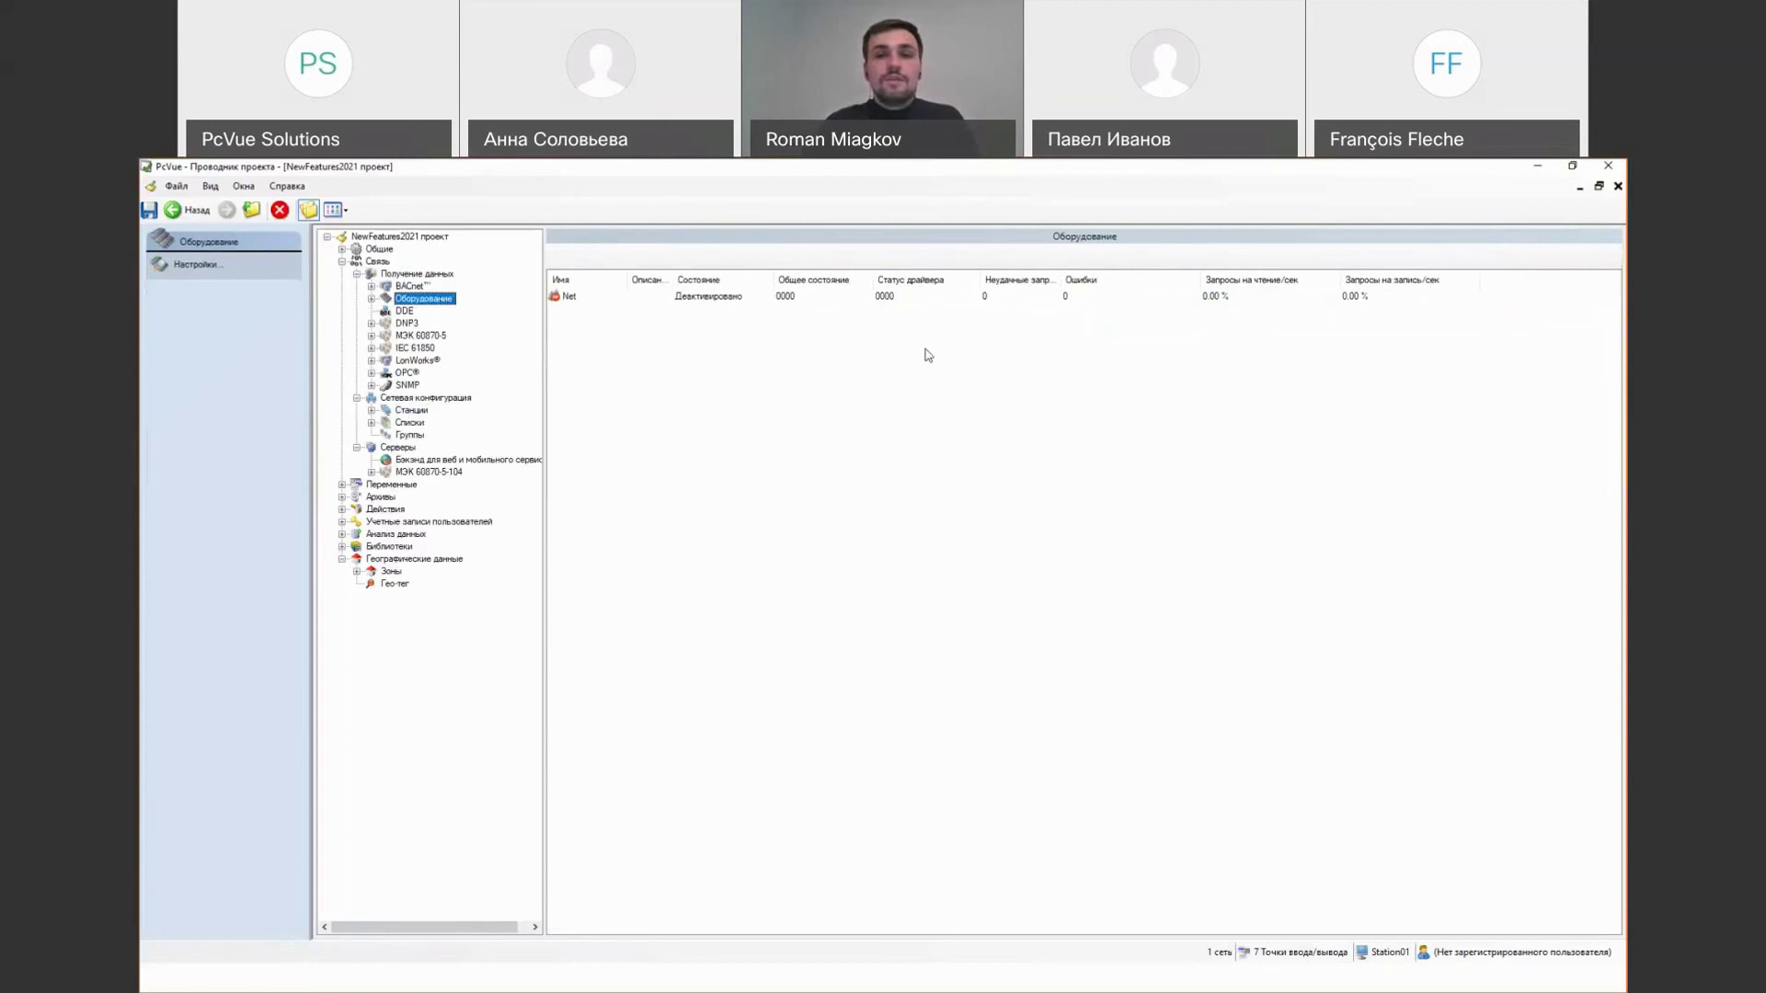
pyautogui.click(911, 299)
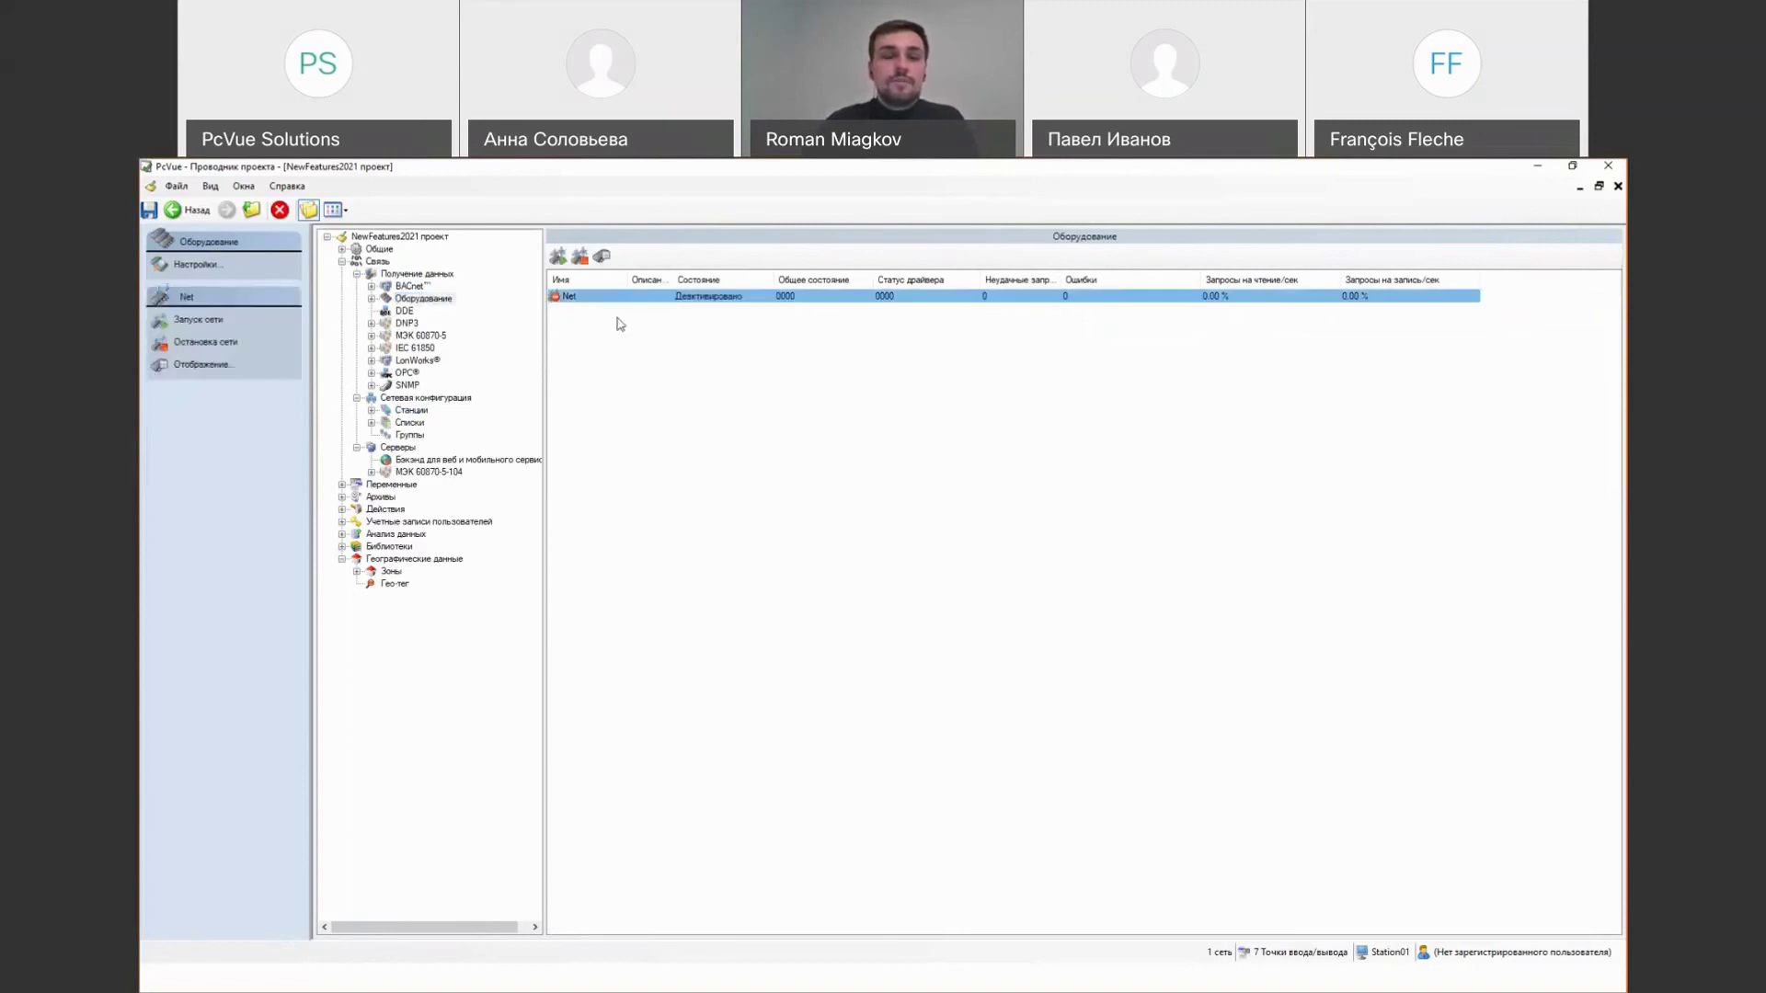